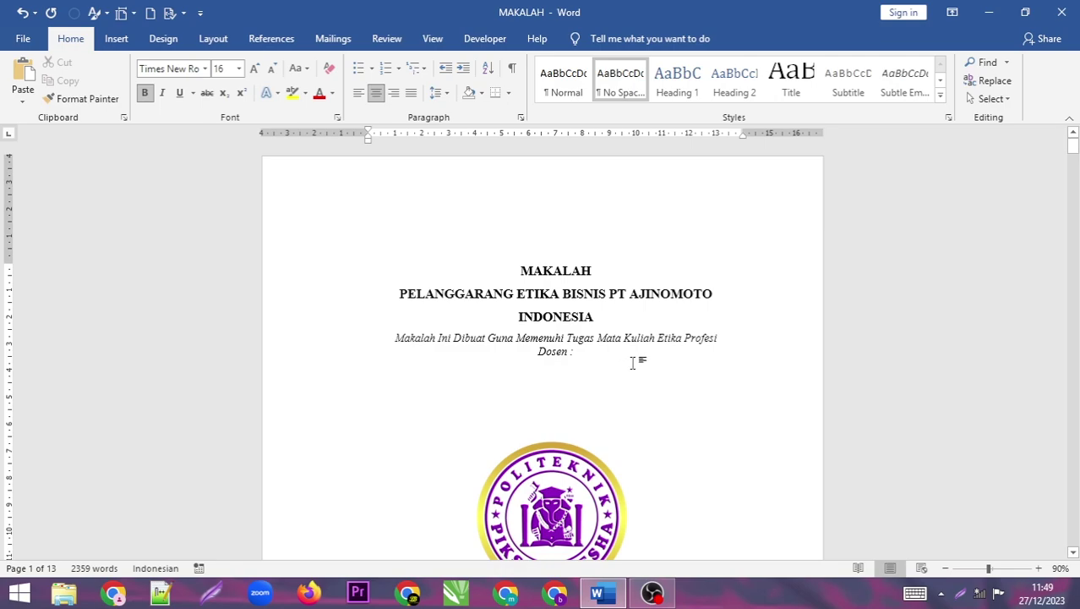
Create a new blank document, Document2, alongside the MAKALAH paper
key("ctrl+n")
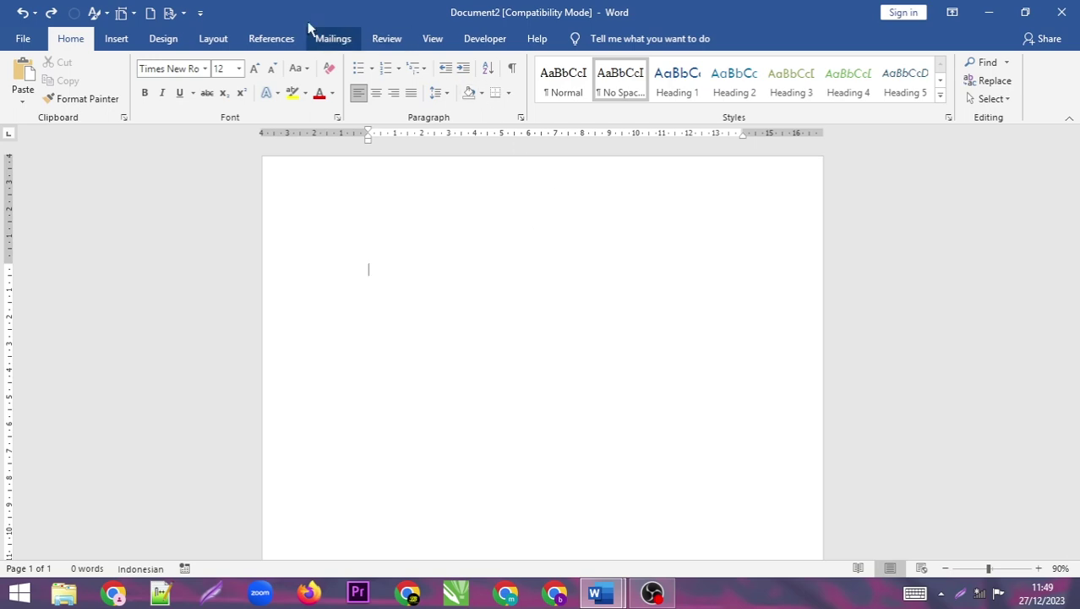
Set Document2's paper size to A4 from the Layout tab's Size list
left_click(215, 39)
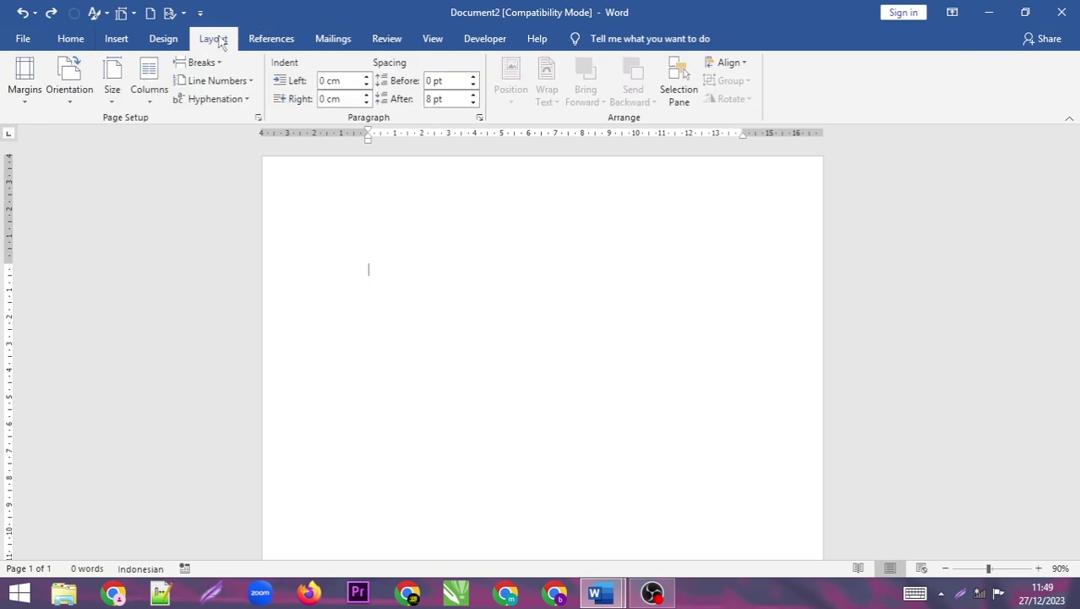
left_click(112, 93)
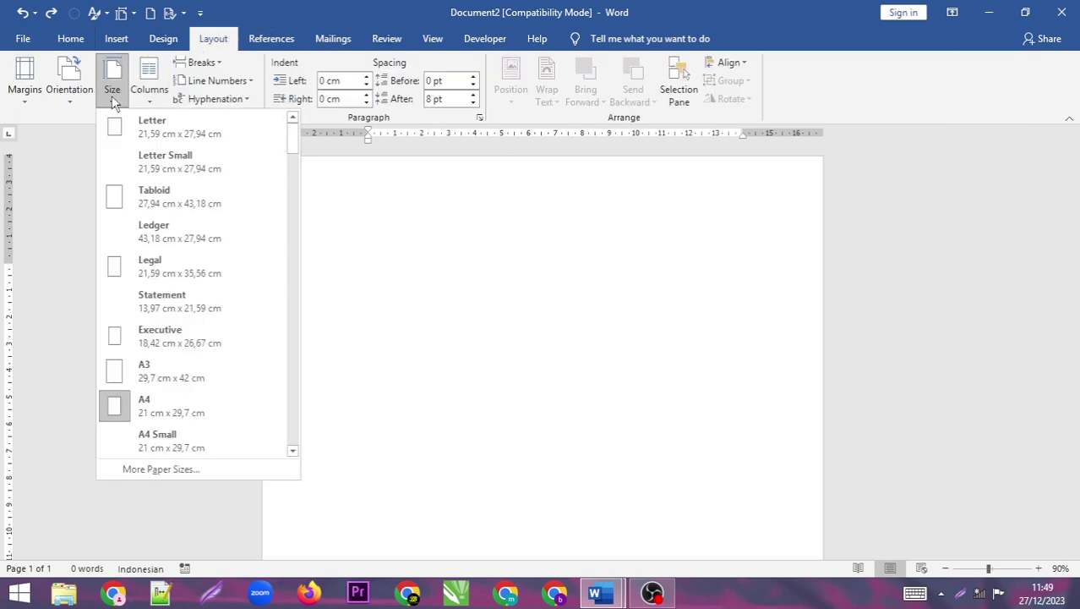
left_click(140, 408)
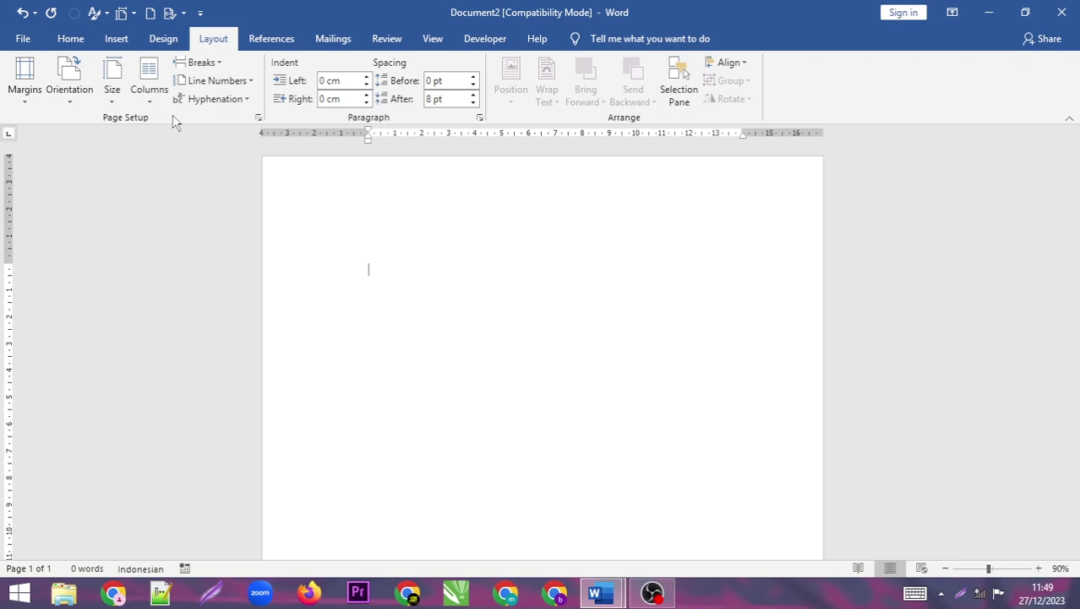
left_click(111, 92)
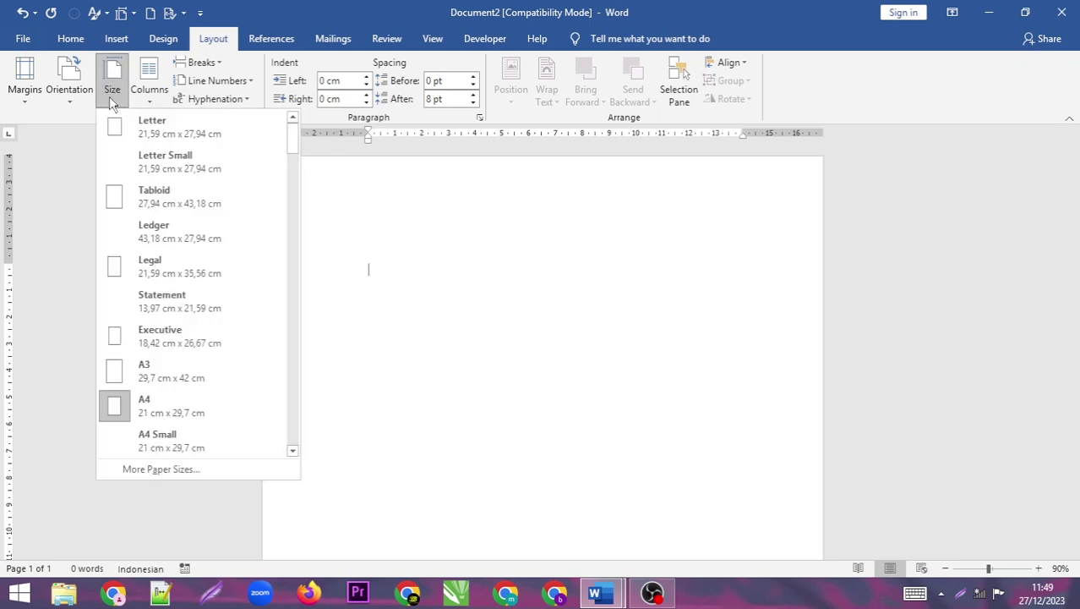
left_click(170, 396)
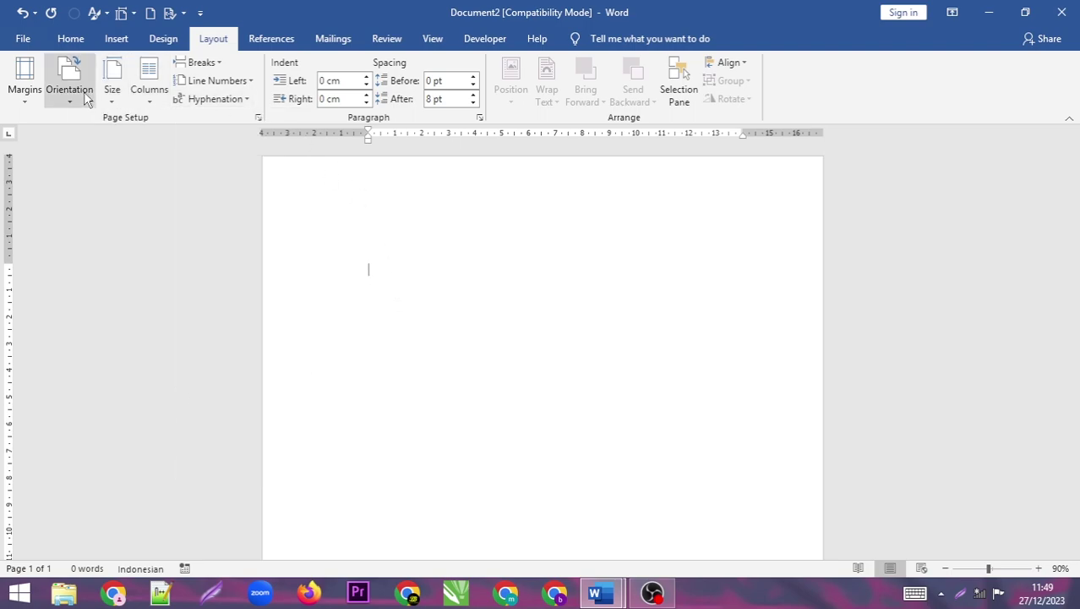
left_click(24, 93)
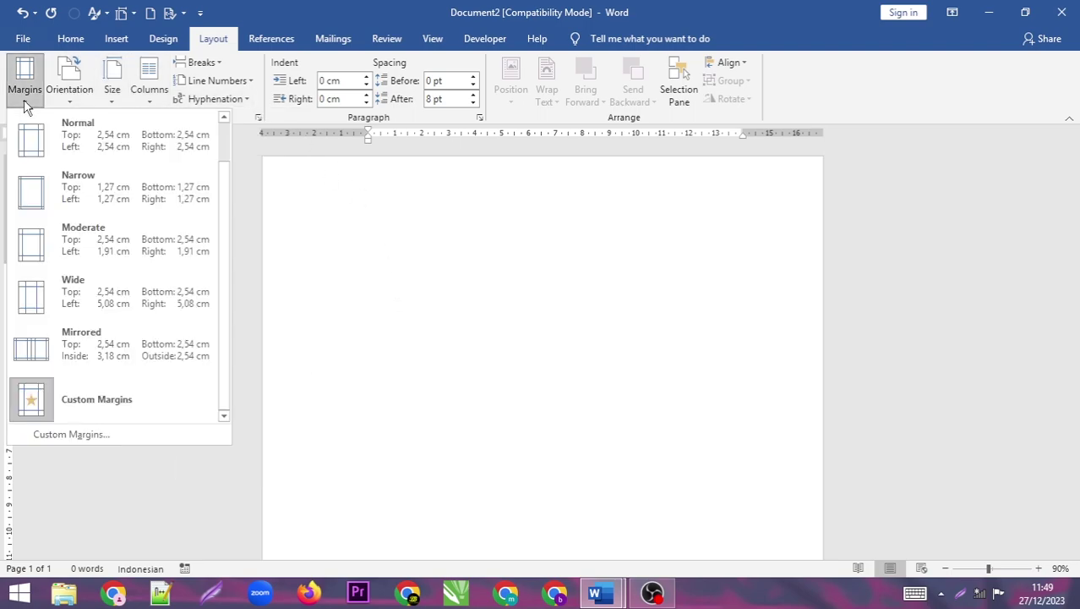
Apply custom margins: 3 cm top, 4 cm left, 3 cm bottom, 3 cm right
left_click(83, 436)
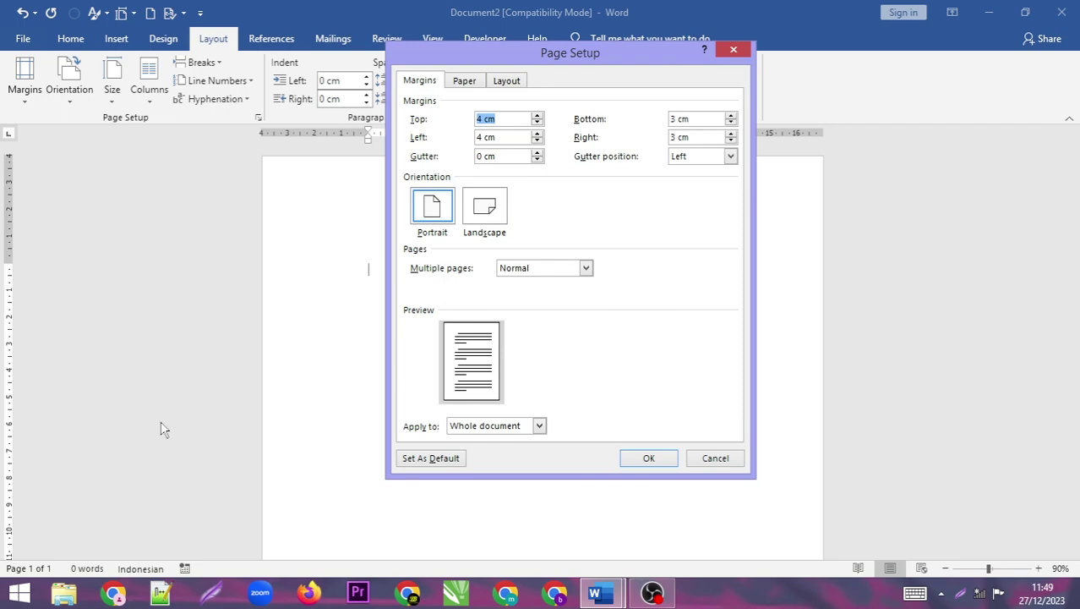
left_click(489, 118)
key("BackSpace")
type("3")
left_click(483, 139)
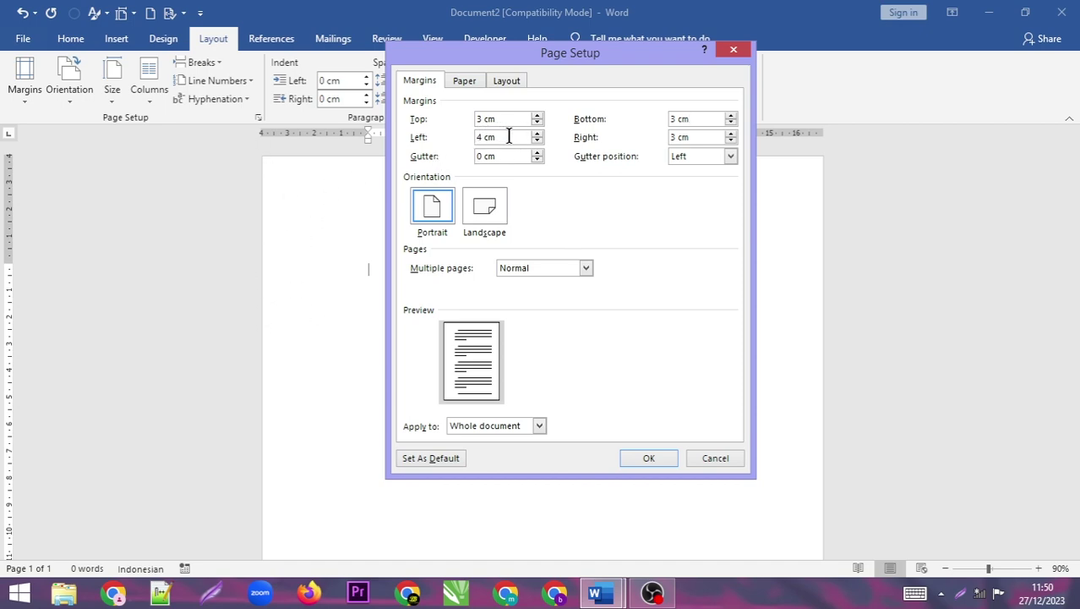
left_click(651, 458)
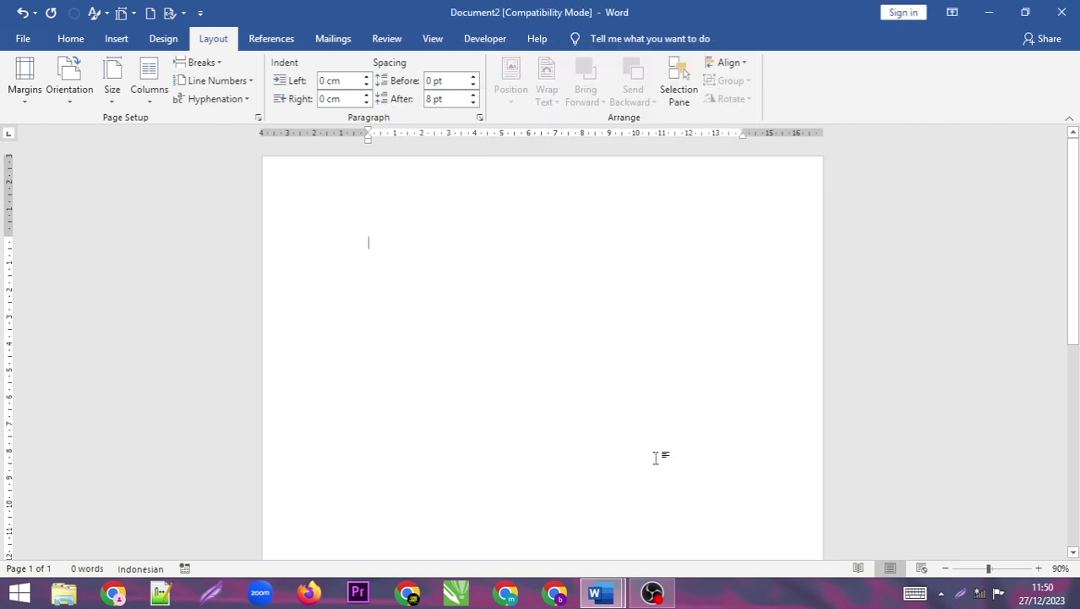
Apply No Spacing and make Times New Roman 12 pt the default for all Normal-template documents
left_click(86, 39)
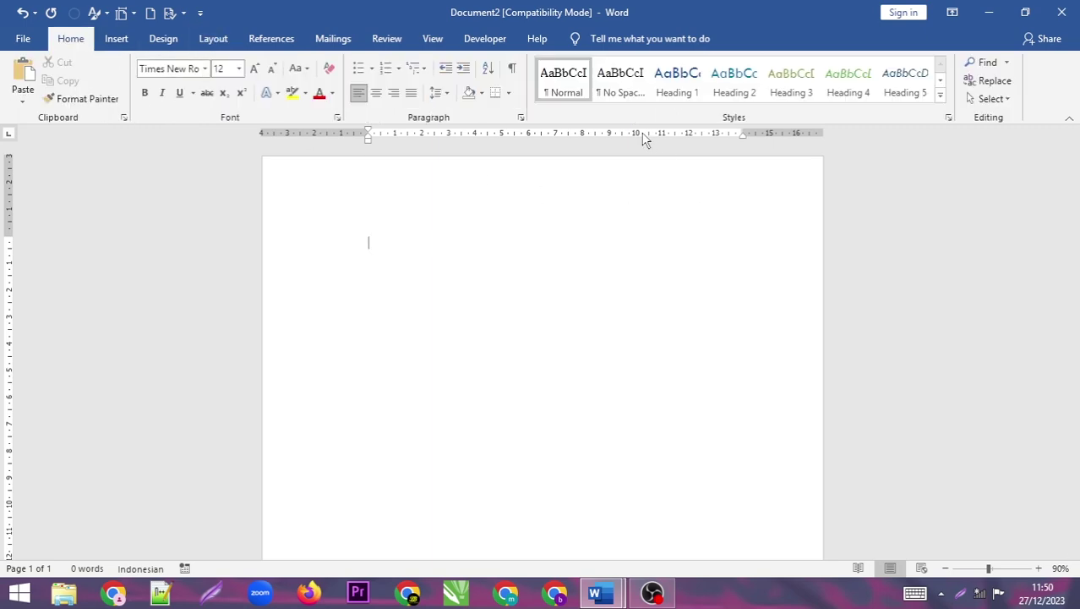
left_click(621, 93)
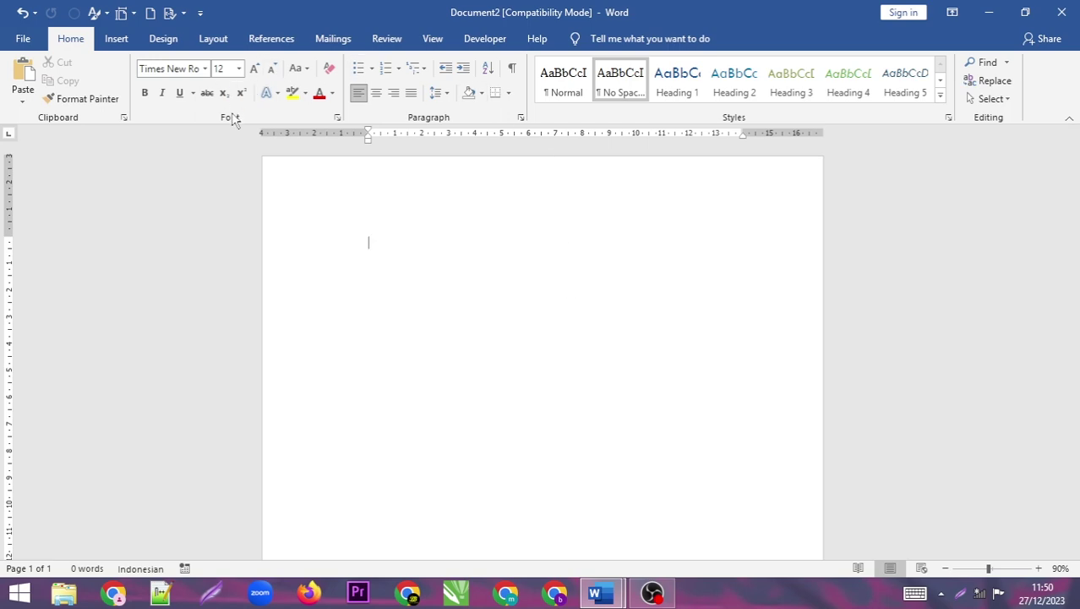
left_click(337, 118)
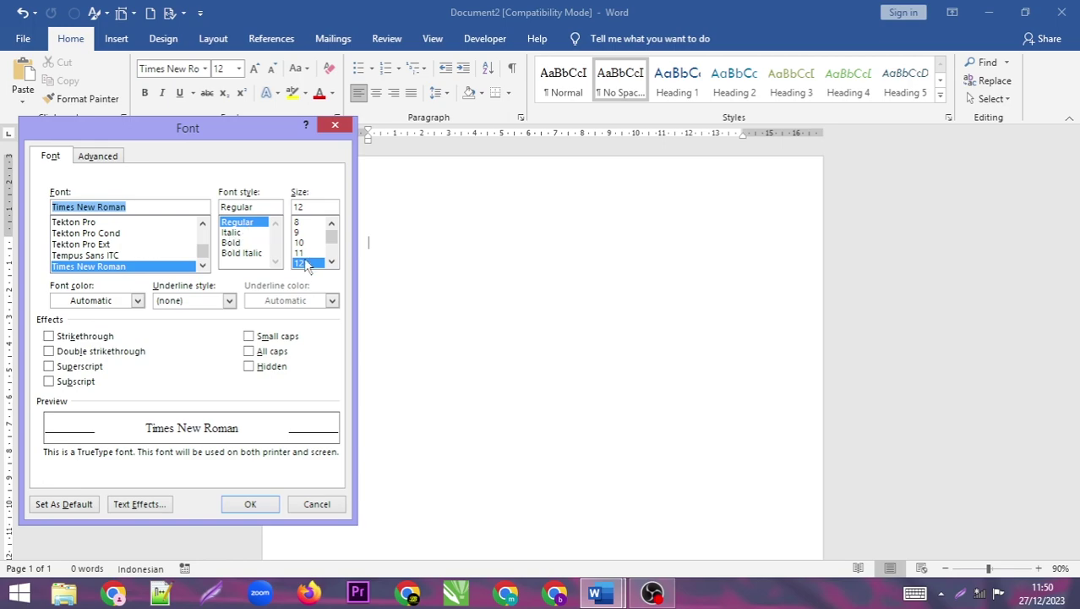
left_click(63, 504)
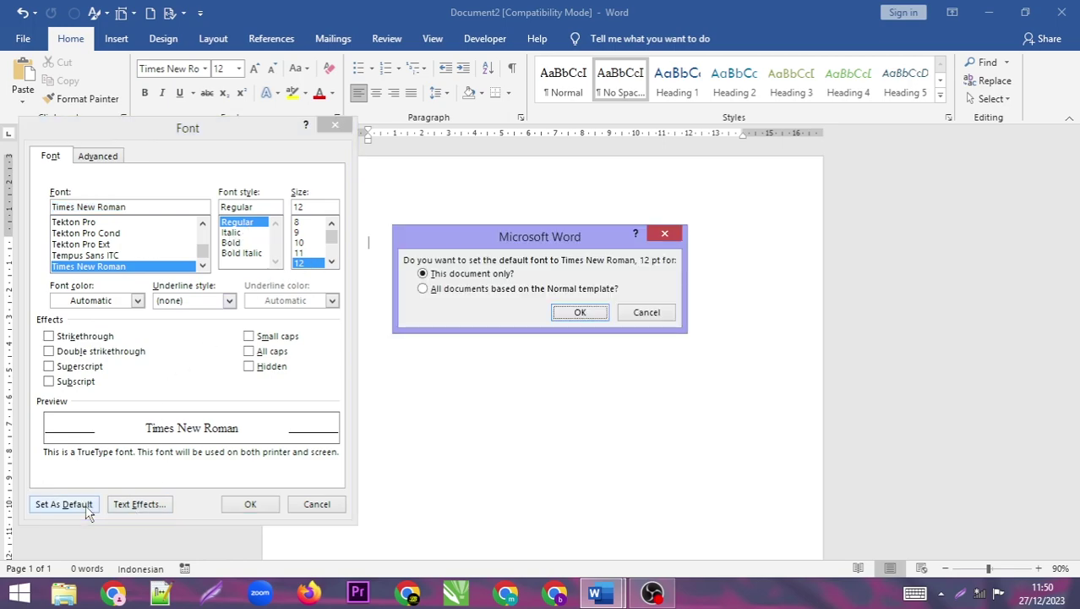
left_click(437, 292)
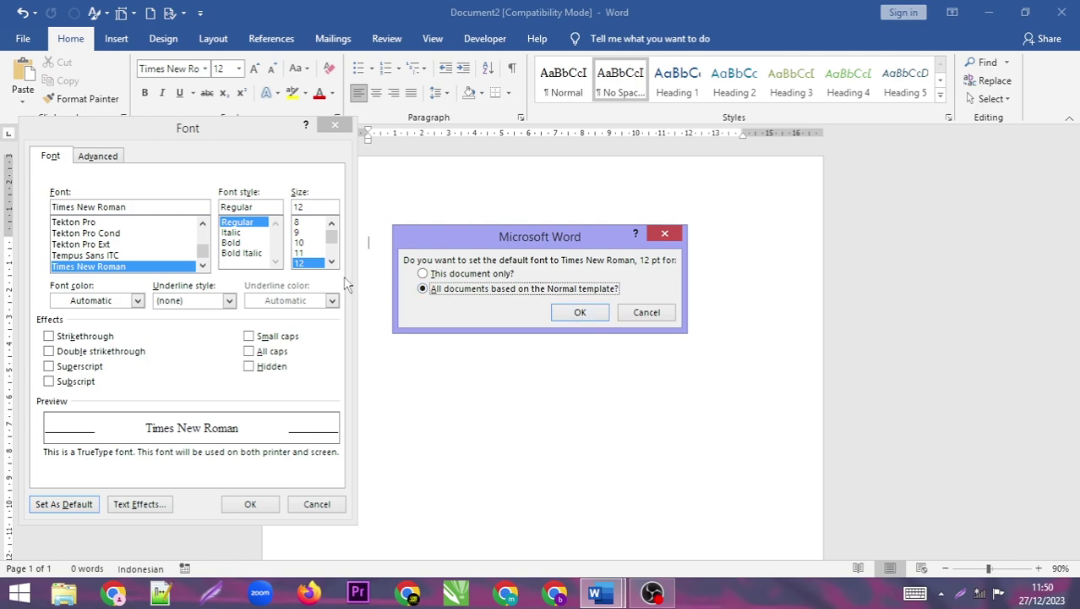
left_click(578, 313)
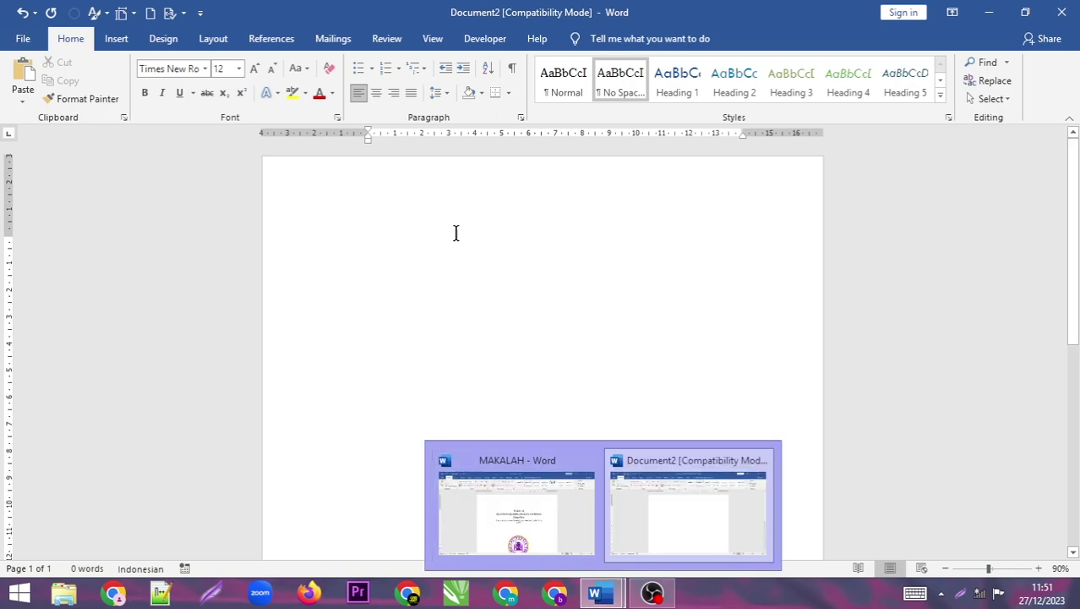
Copy the MAKALAH through INDONESIA title from the MAKALAH paper into Document2 as plain text
mouse_move(607, 581)
left_click(557, 532)
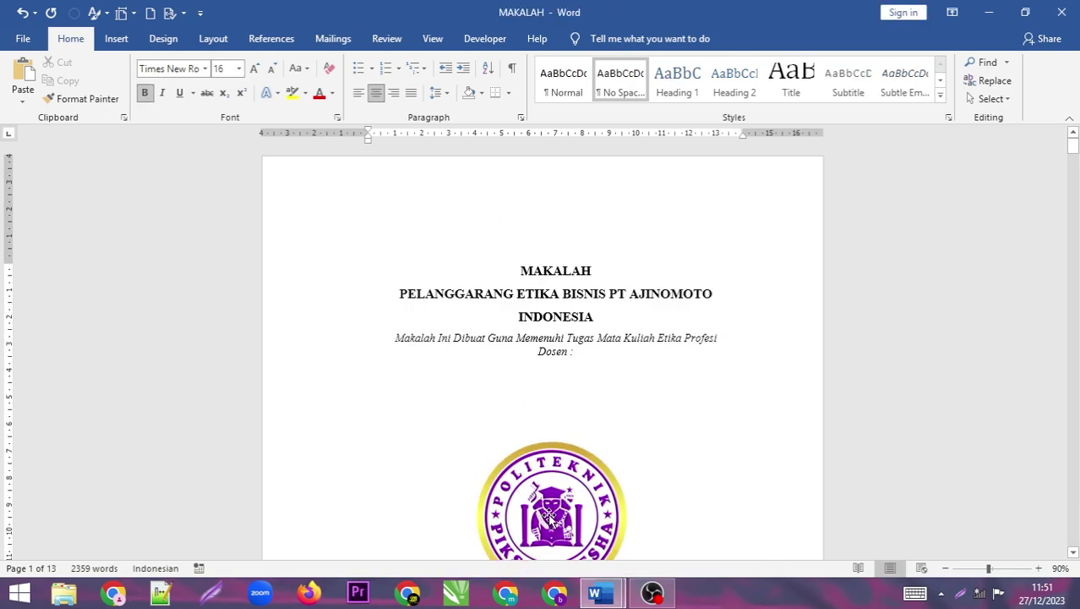
left_click_drag(490, 264, 609, 327)
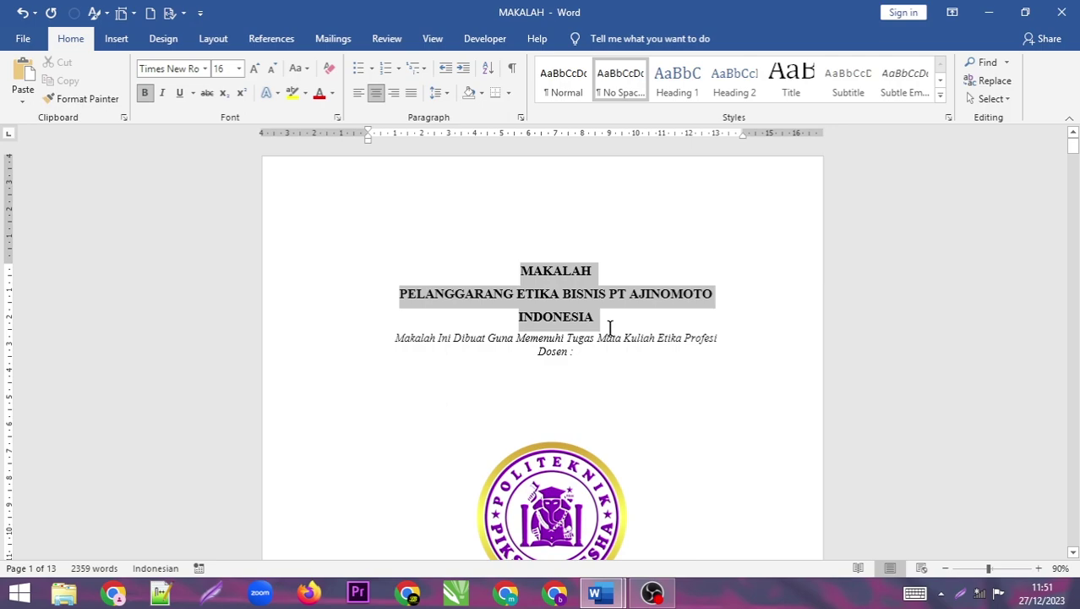
right_click(595, 308)
left_click(614, 335)
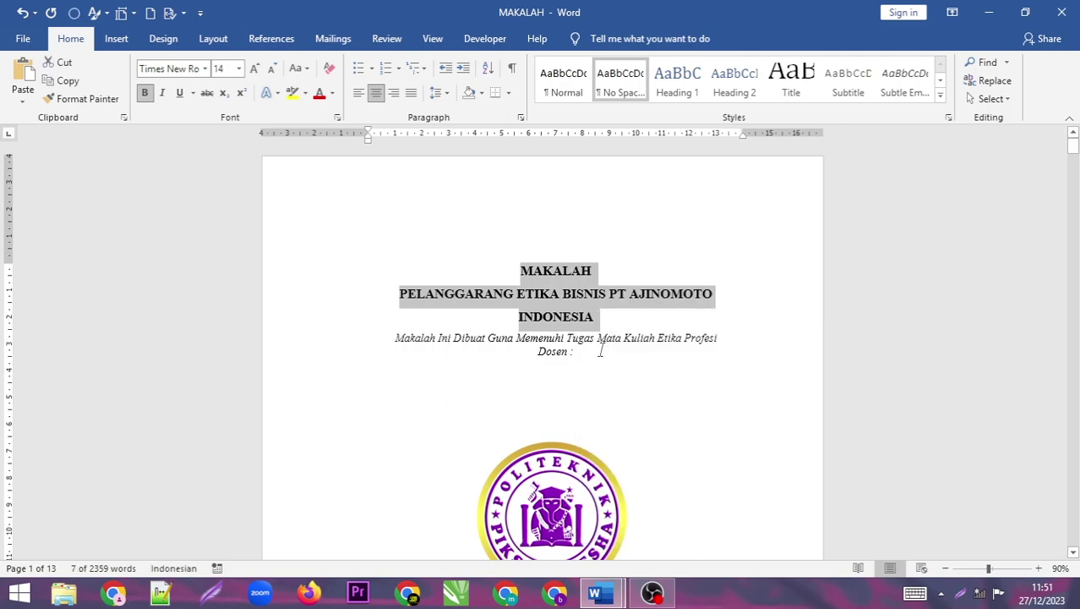
mouse_move(596, 591)
left_click(656, 533)
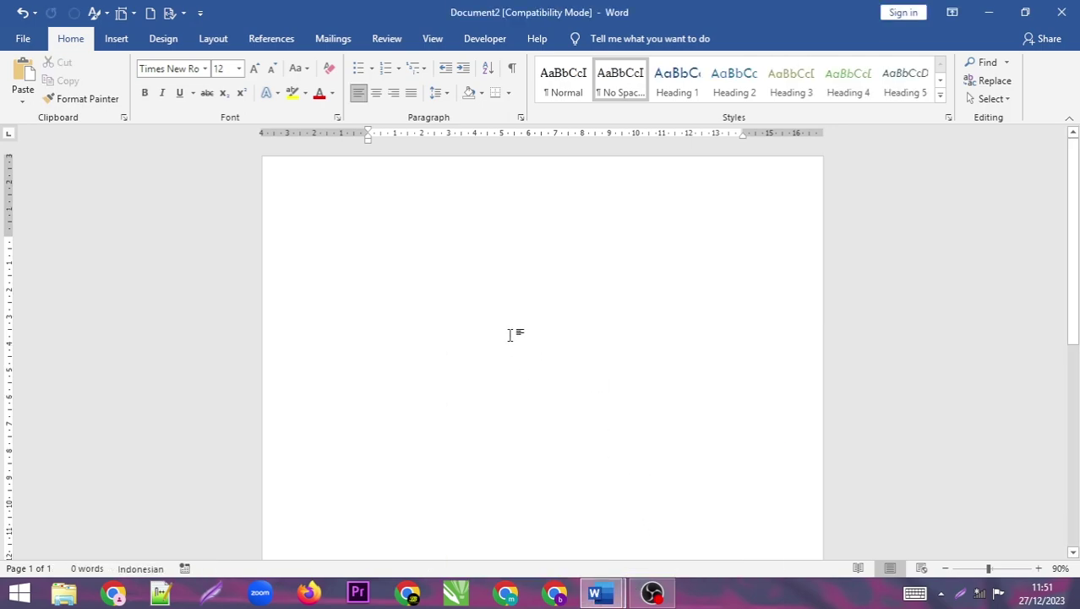
key("ctrl+v")
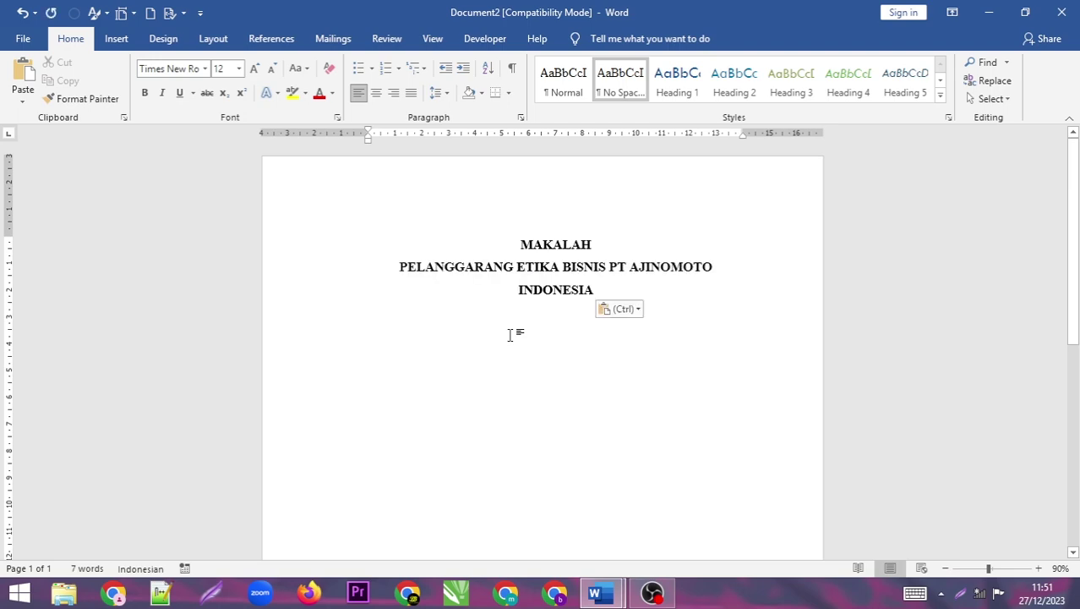
left_click(626, 309)
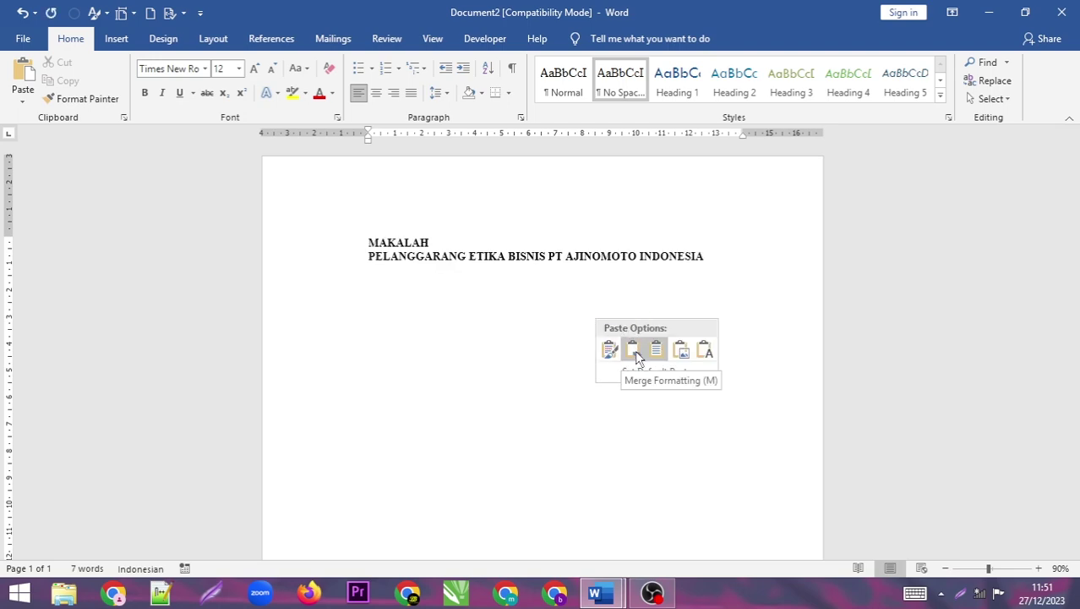
left_click(704, 351)
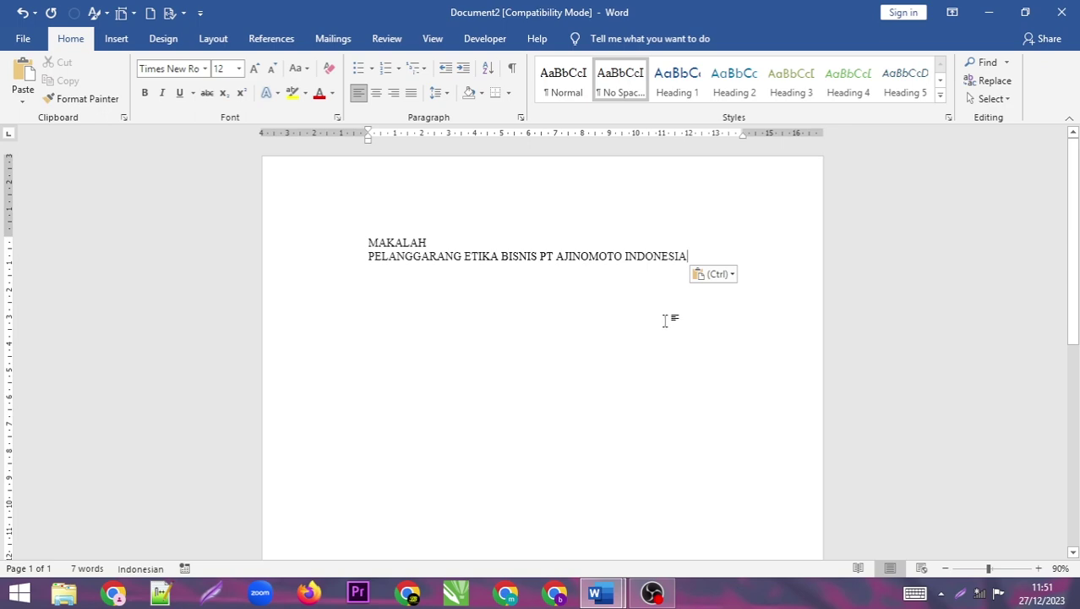
key("Return")
Add the course-assignment line and 'Dosen :' below as plain text, followed by an empty line
mouse_move(605, 589)
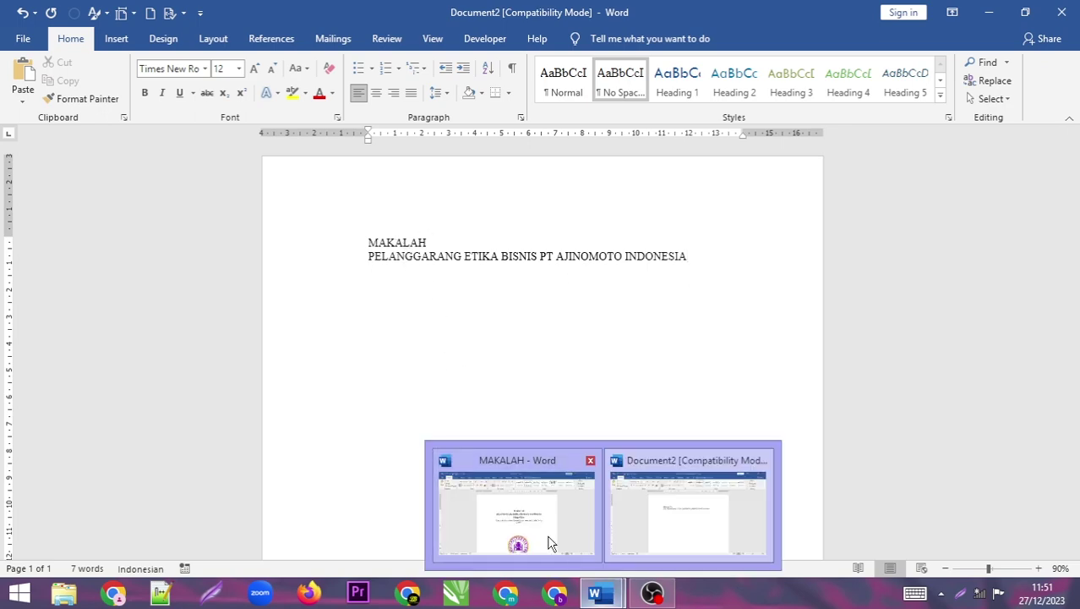
left_click(548, 542)
left_click(503, 337)
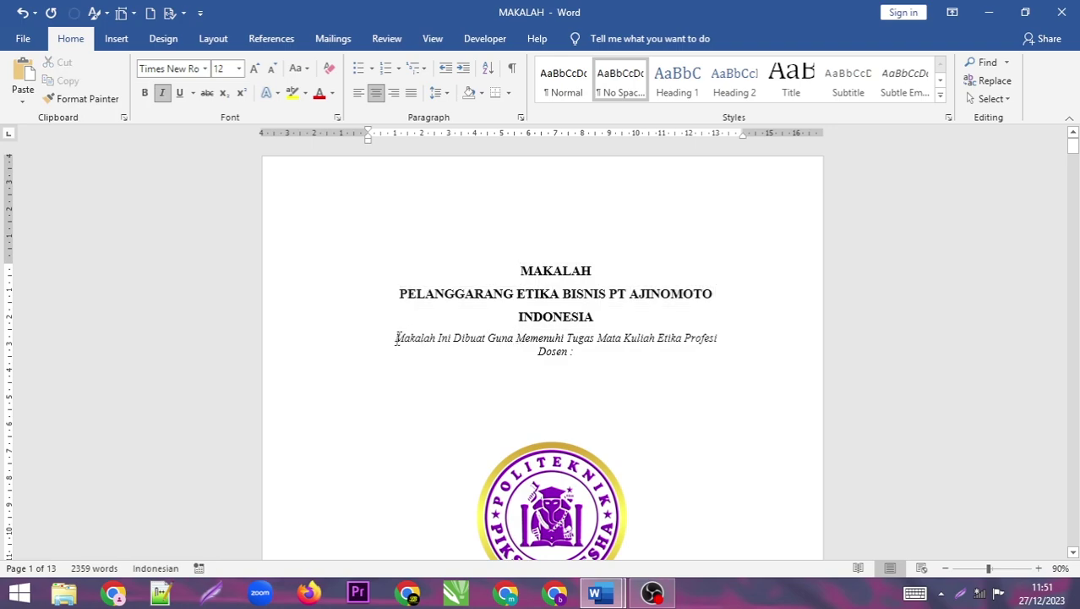
left_click_drag(394, 337, 579, 365)
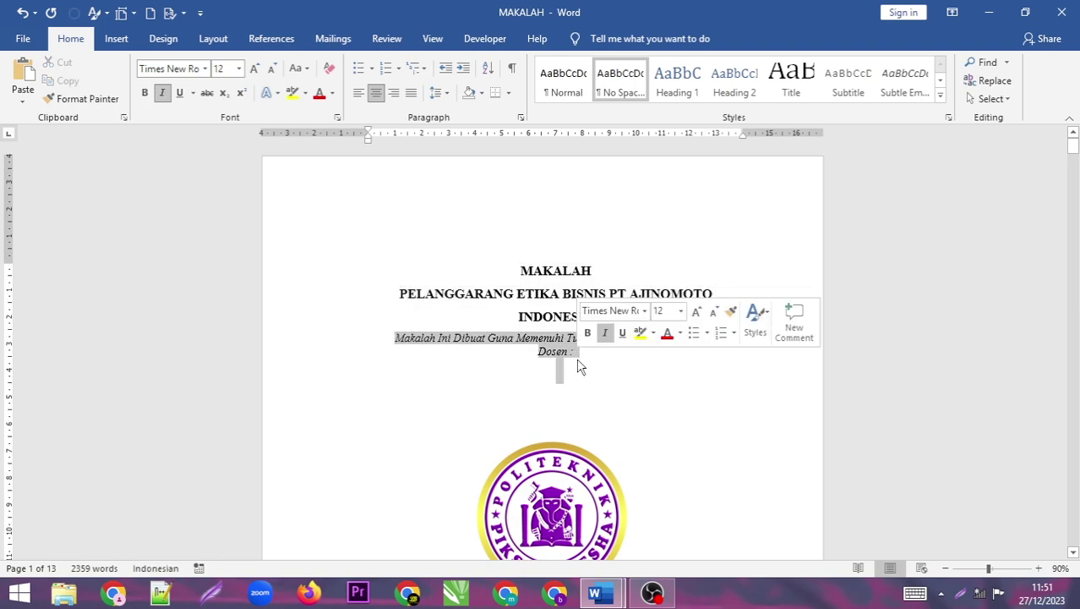
right_click(549, 350)
left_click(610, 144)
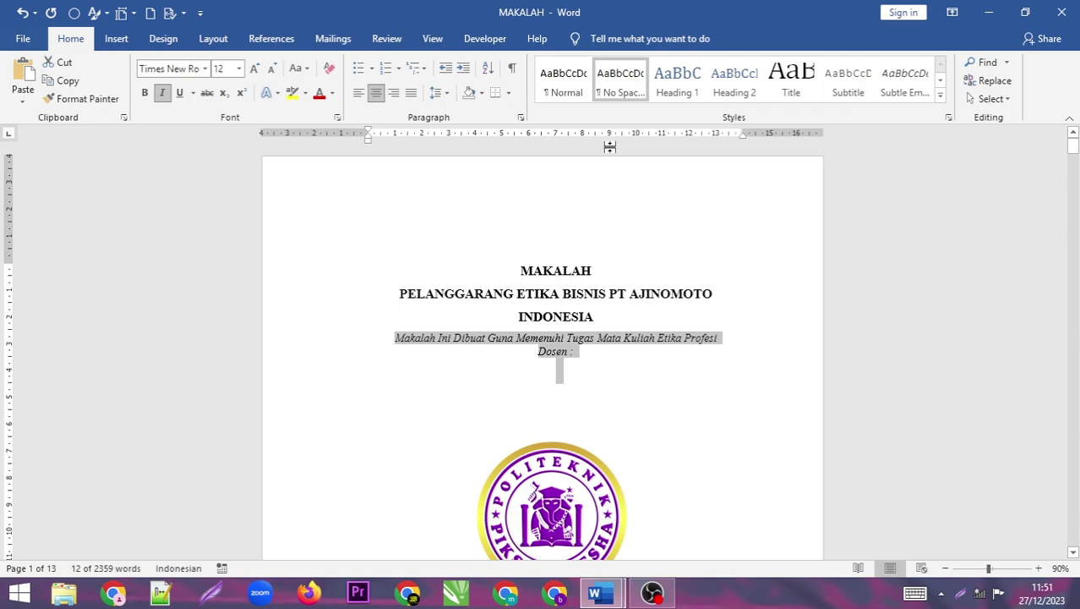
mouse_move(610, 596)
left_click(662, 541)
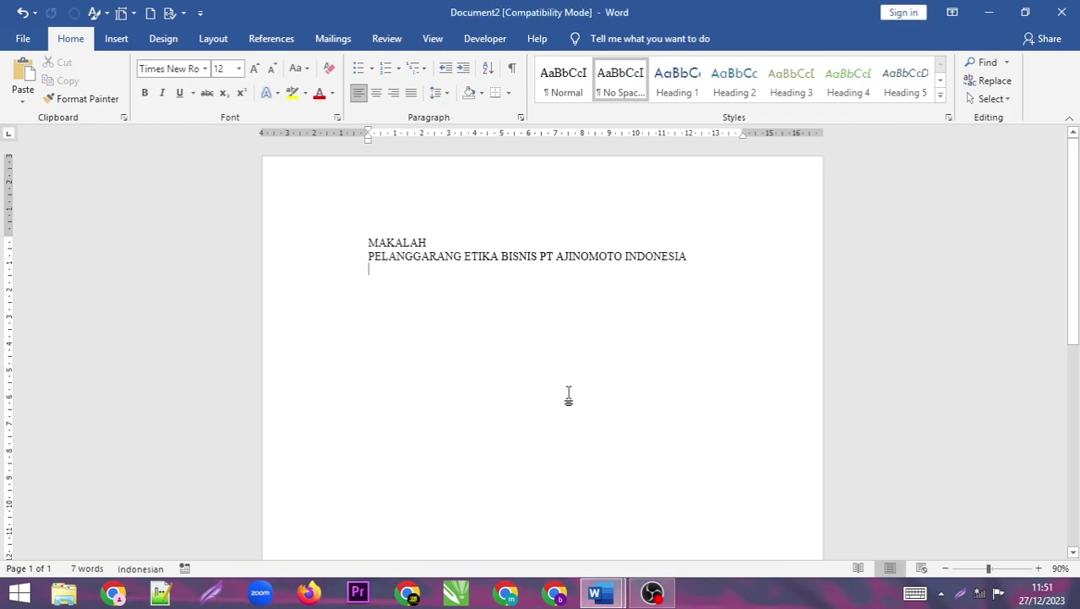
key("ctrl+v")
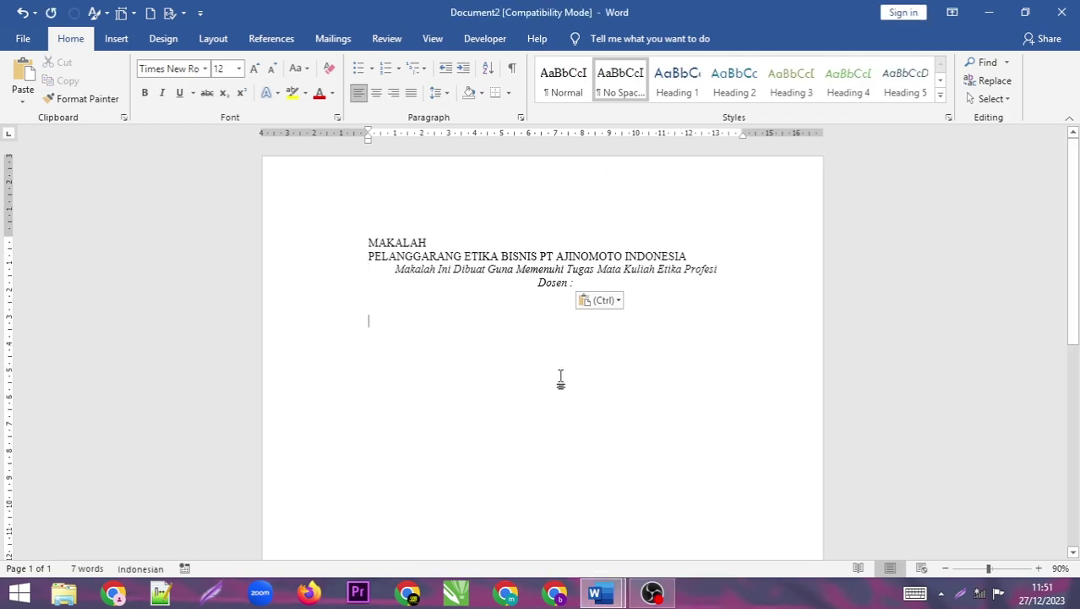
left_click(619, 301)
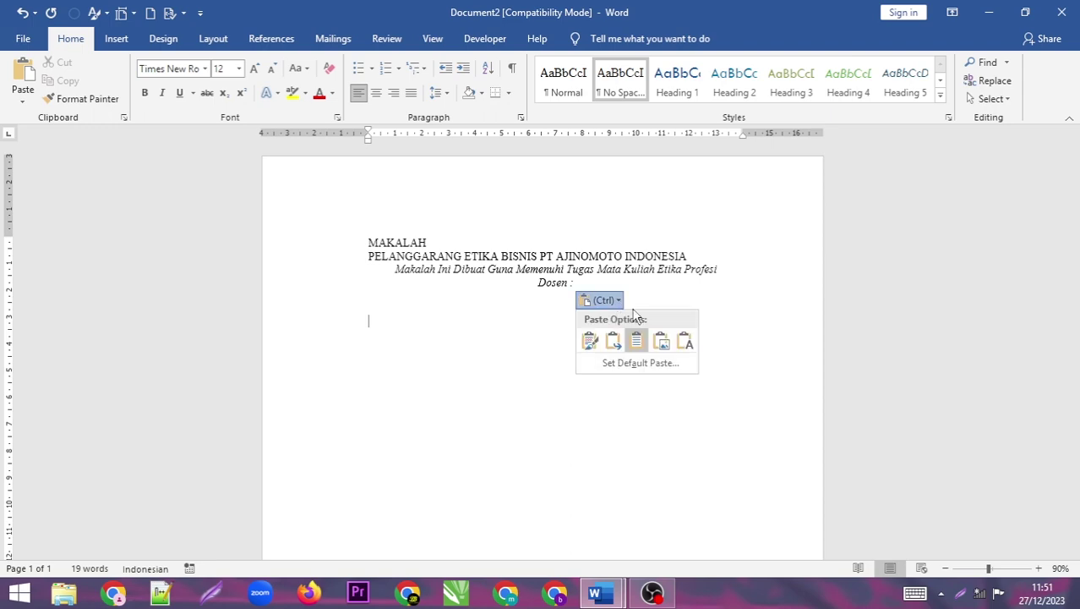
left_click(686, 340)
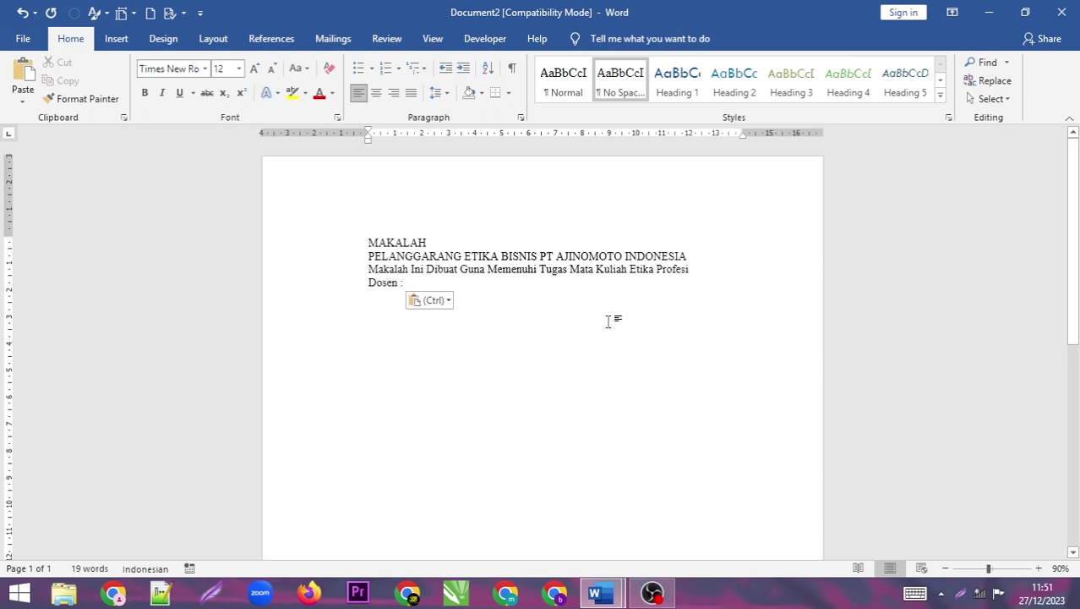
key("Return")
Insert the logo image from Documents below 'Dosen :' and start a new line after it
left_click(118, 39)
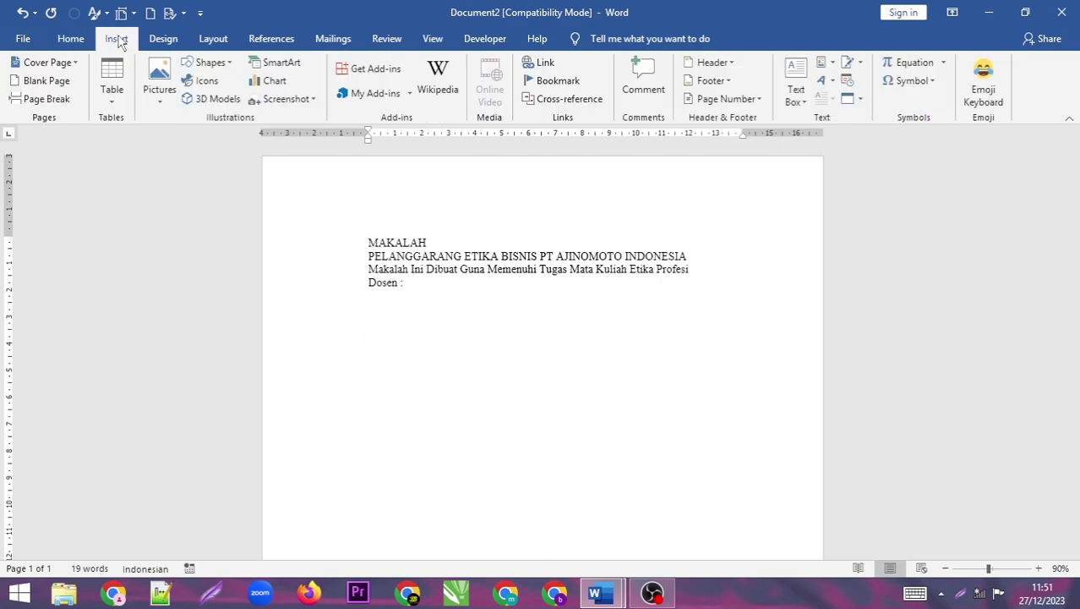
left_click(158, 97)
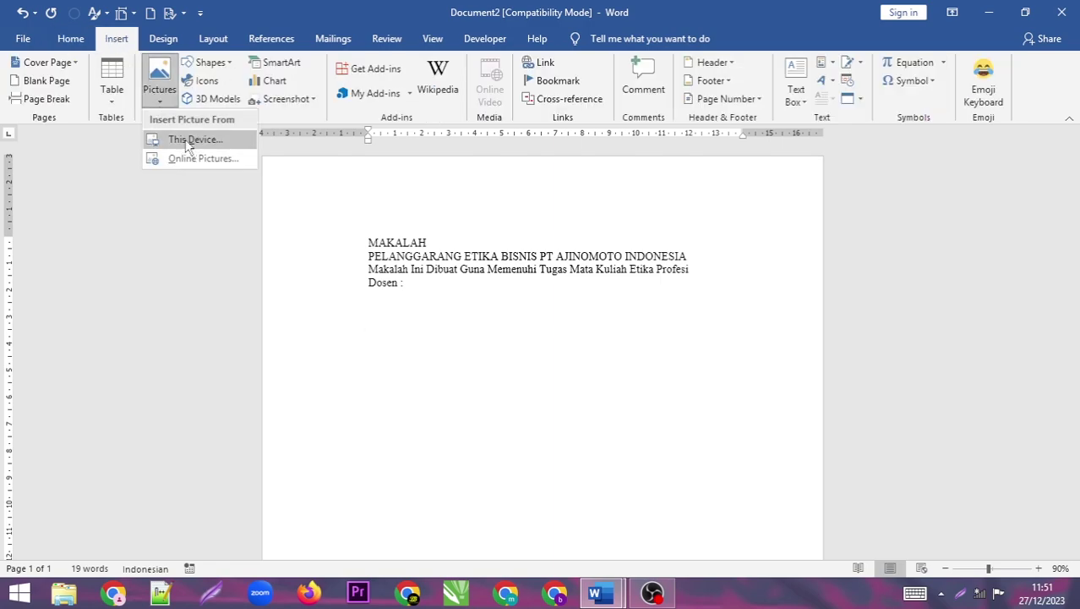
left_click(181, 140)
left_click(258, 314)
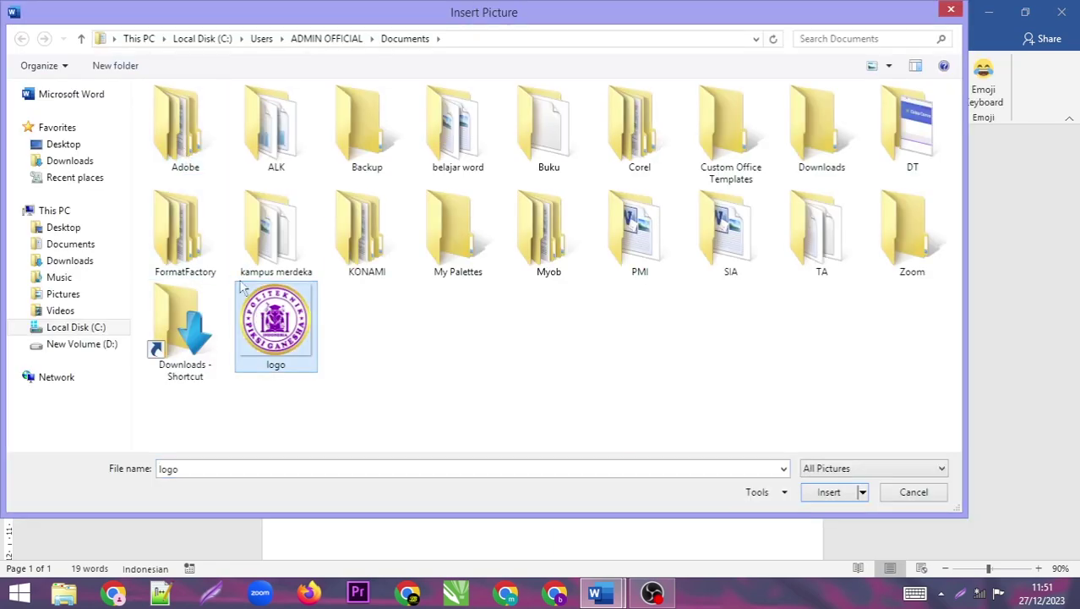
left_click(824, 496)
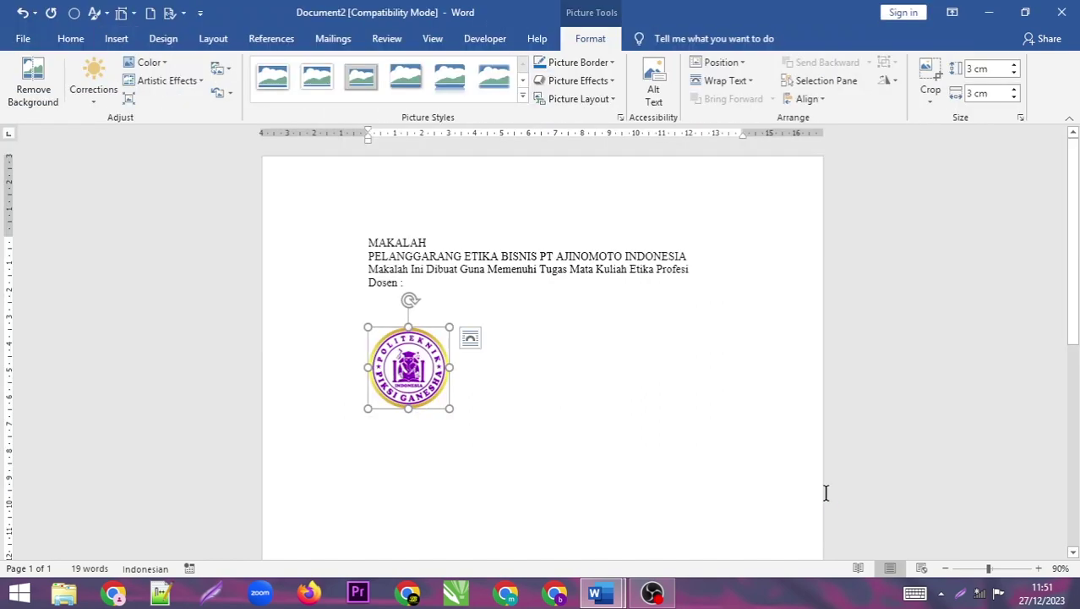
left_click(506, 414)
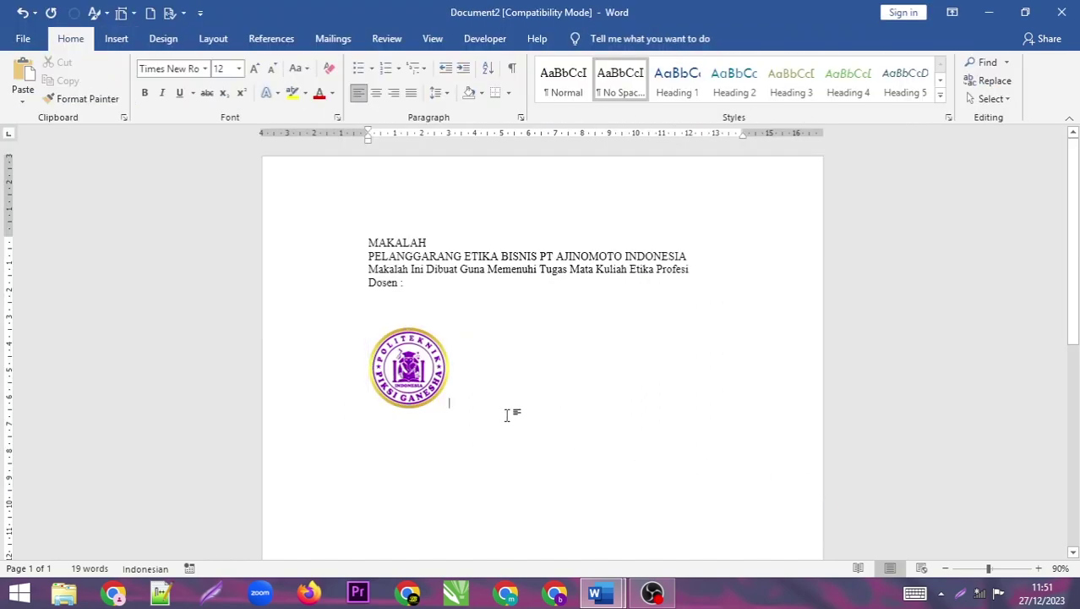
key("Return")
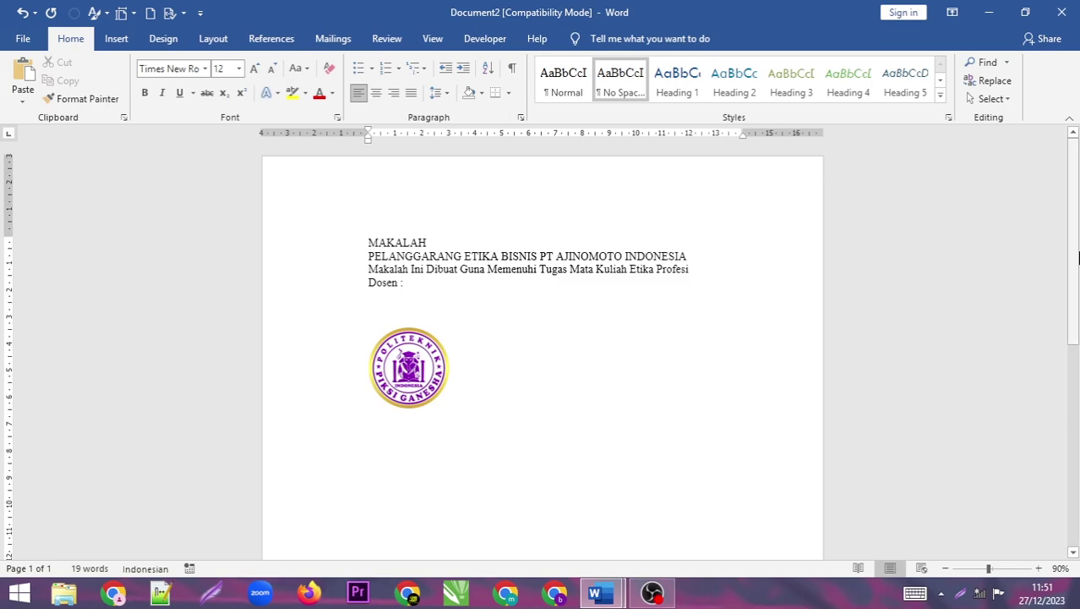
scroll(706, 483, "down", 3)
Copy the 'Disusun oleh :' lines with name, class and NPM into Document2 as plain text
mouse_move(594, 592)
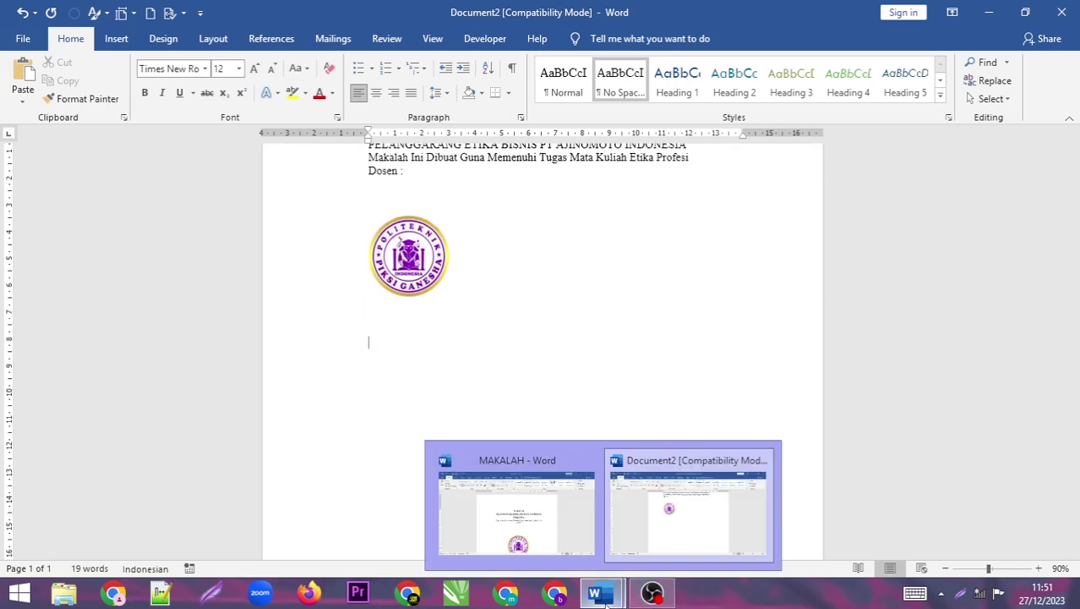
left_click(572, 526)
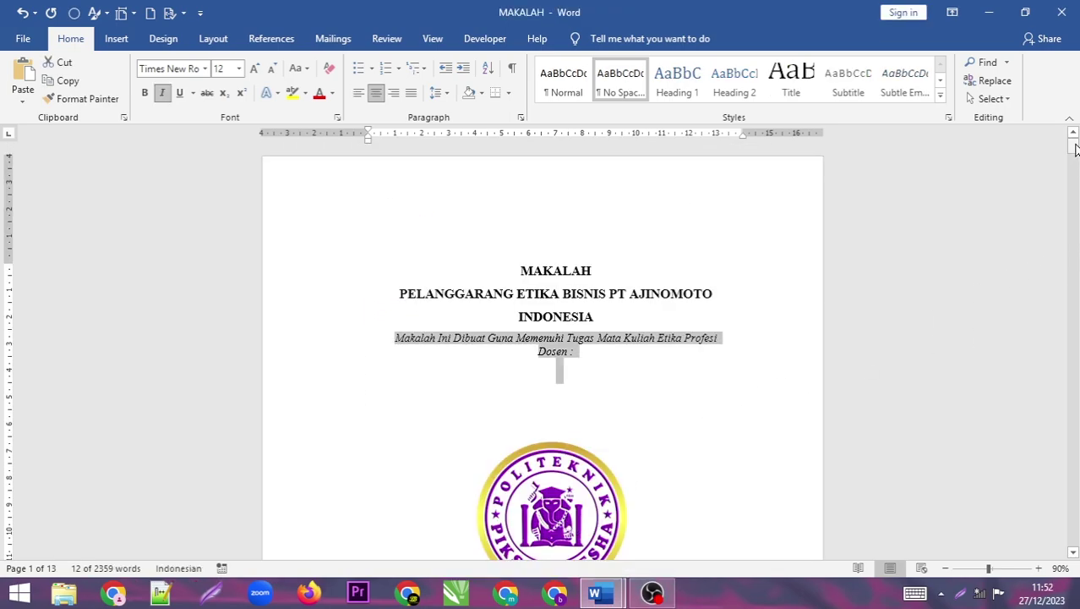
left_click_drag(1076, 148, 1075, 163)
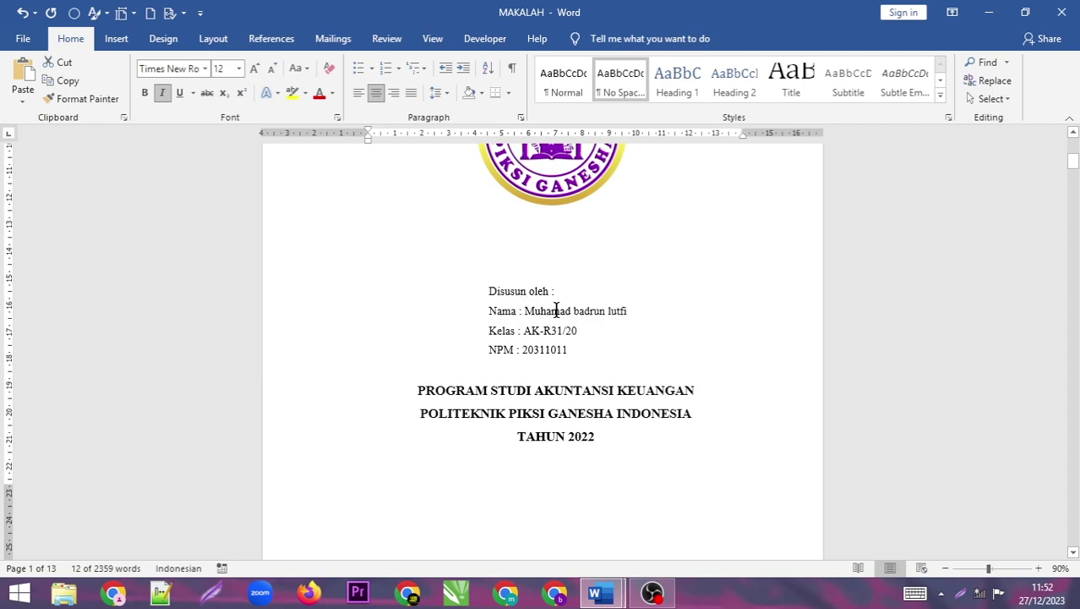
left_click_drag(578, 350, 484, 301)
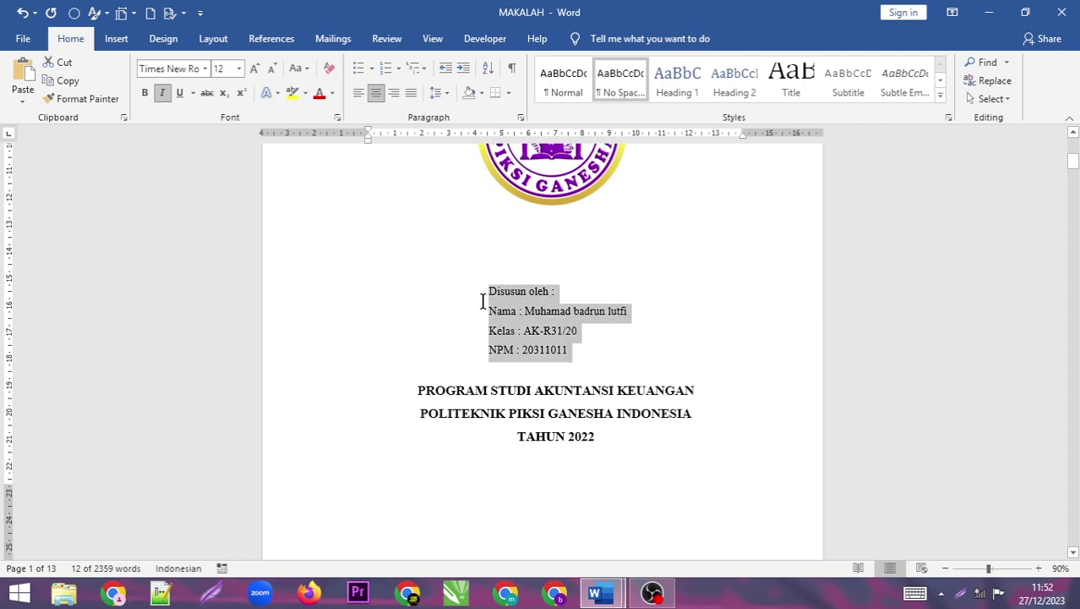
right_click(512, 305)
left_click(594, 592)
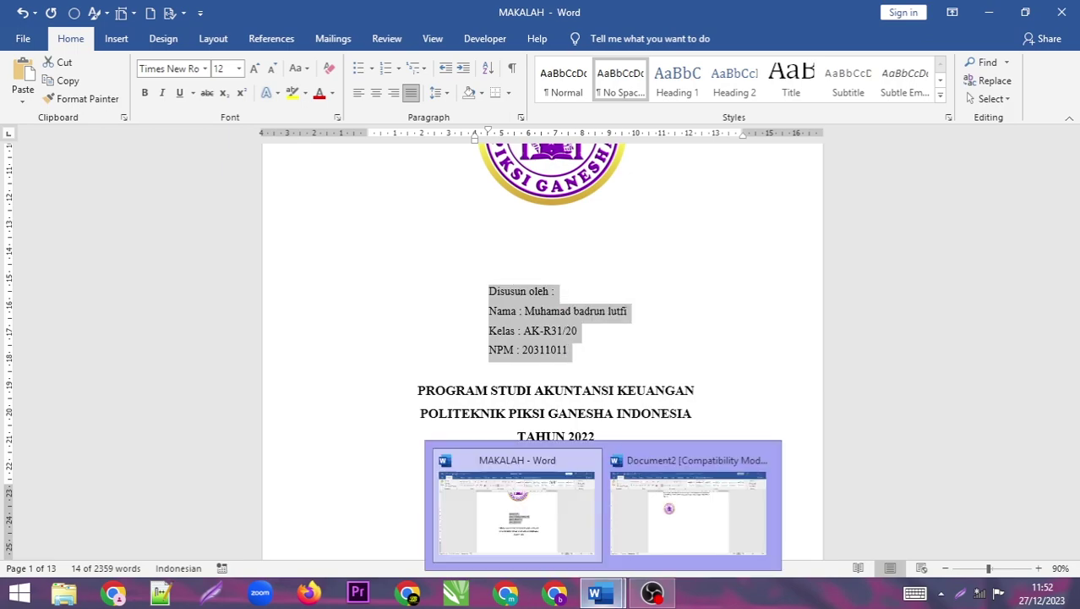
left_click(665, 534)
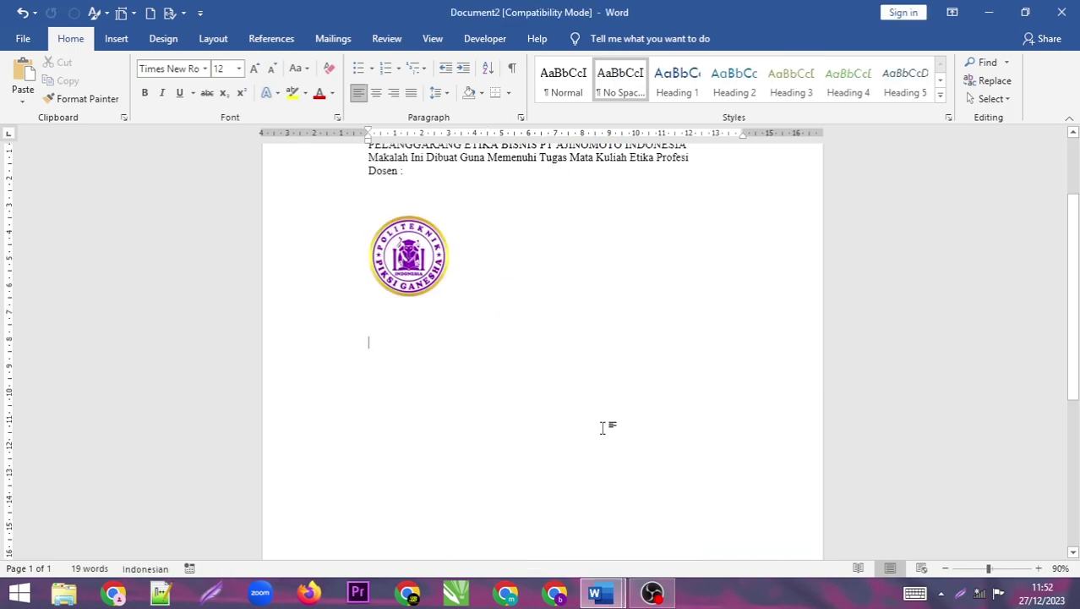
key("ctrl+v")
left_click(607, 422)
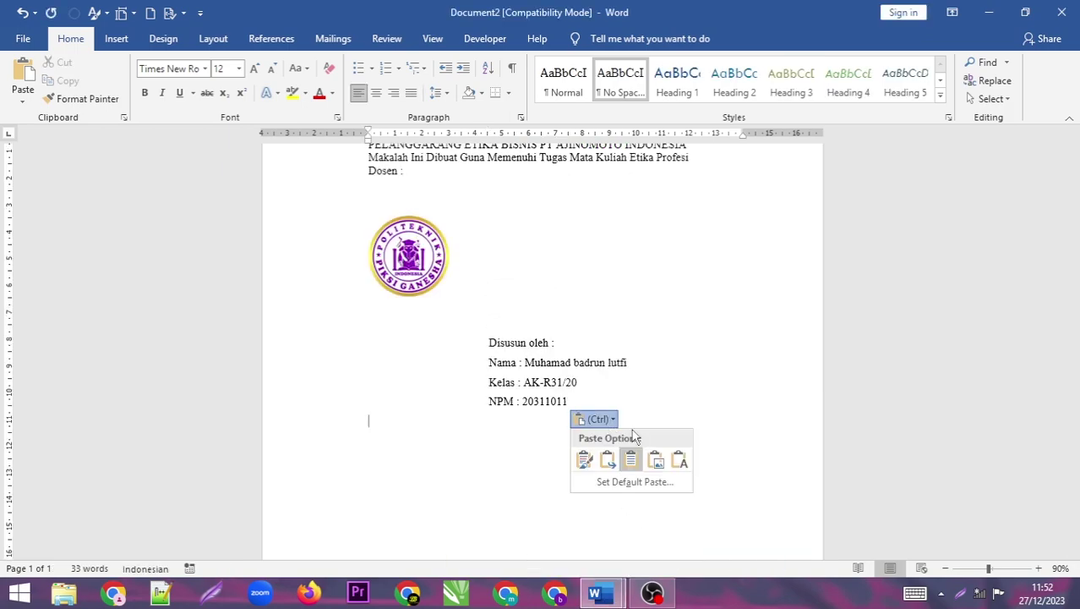
left_click(680, 460)
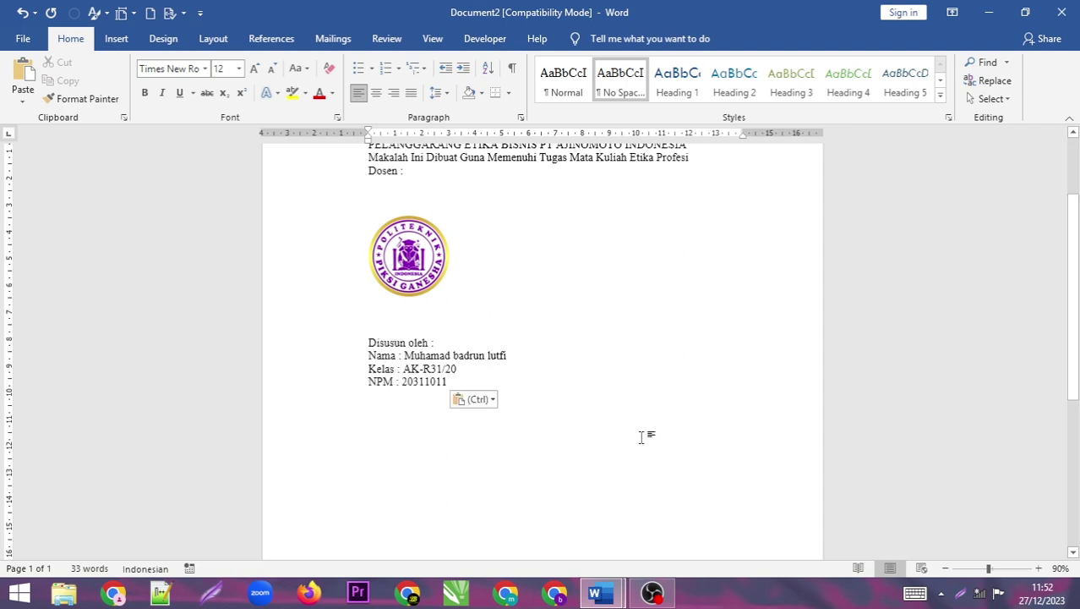
key("Escape")
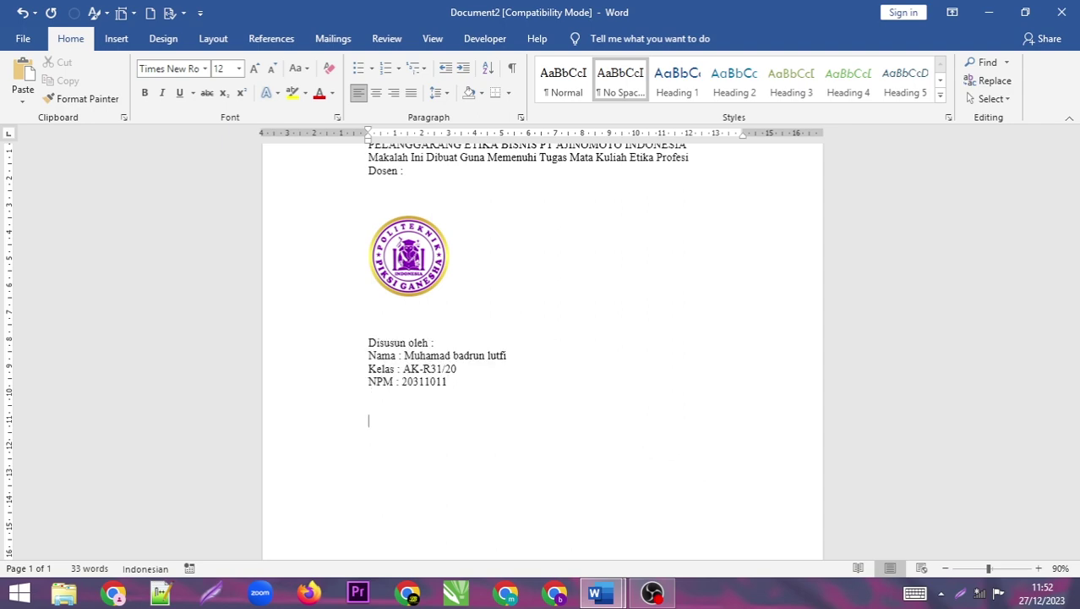
Paste the PROGRAM STUDI AKUNTANSI KEUANGAN, POLITEKNIK PIKSI GANESHA INDONESIA and TAHUN 2022 lines as plain text
left_click(548, 525)
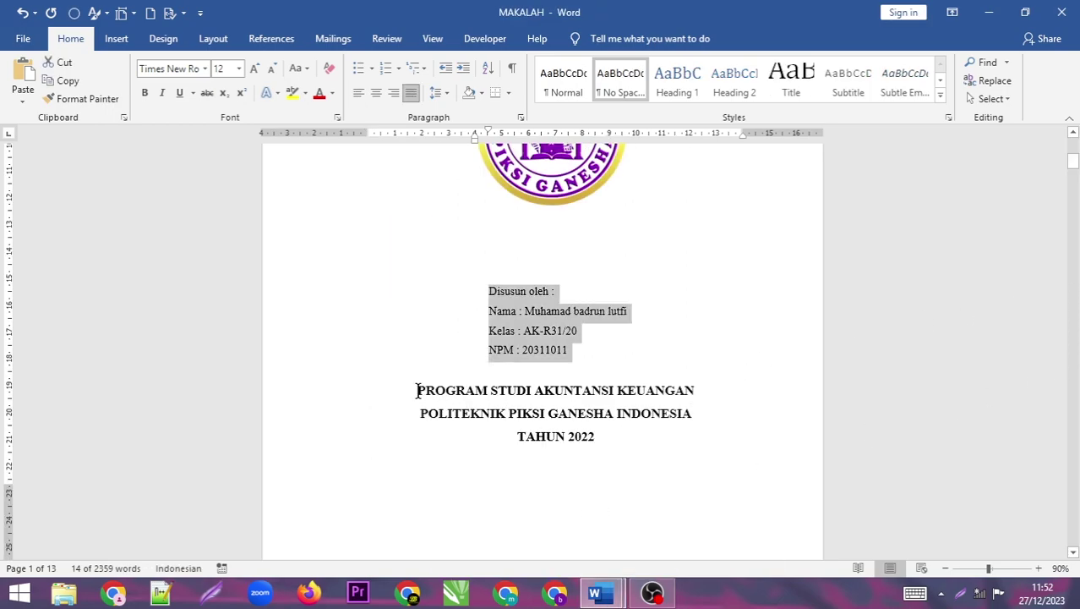
left_click_drag(409, 386, 694, 436)
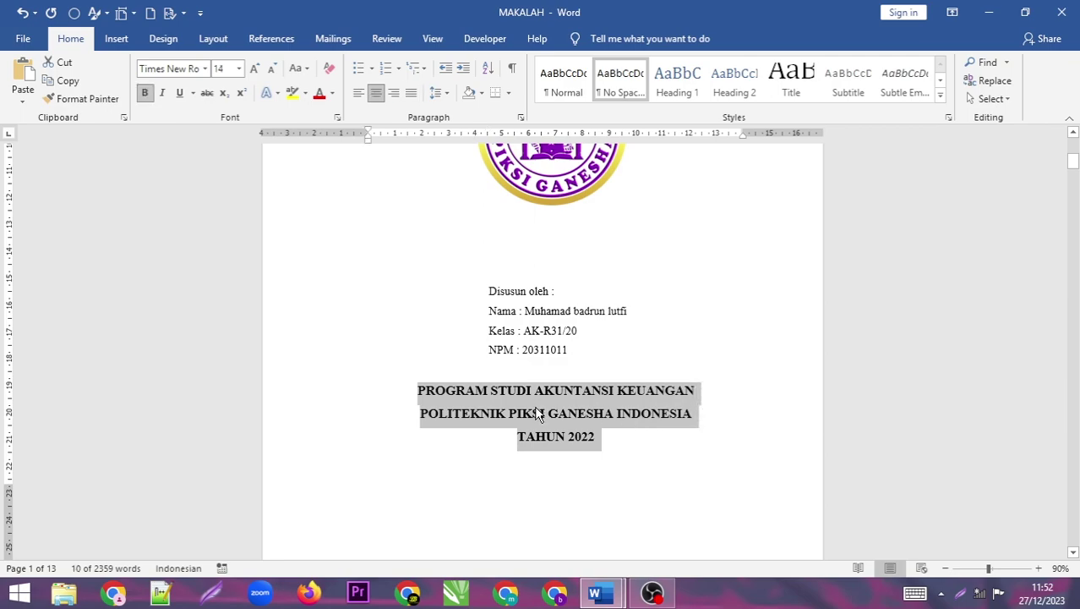
right_click(534, 408)
left_click(596, 194)
mouse_move(611, 594)
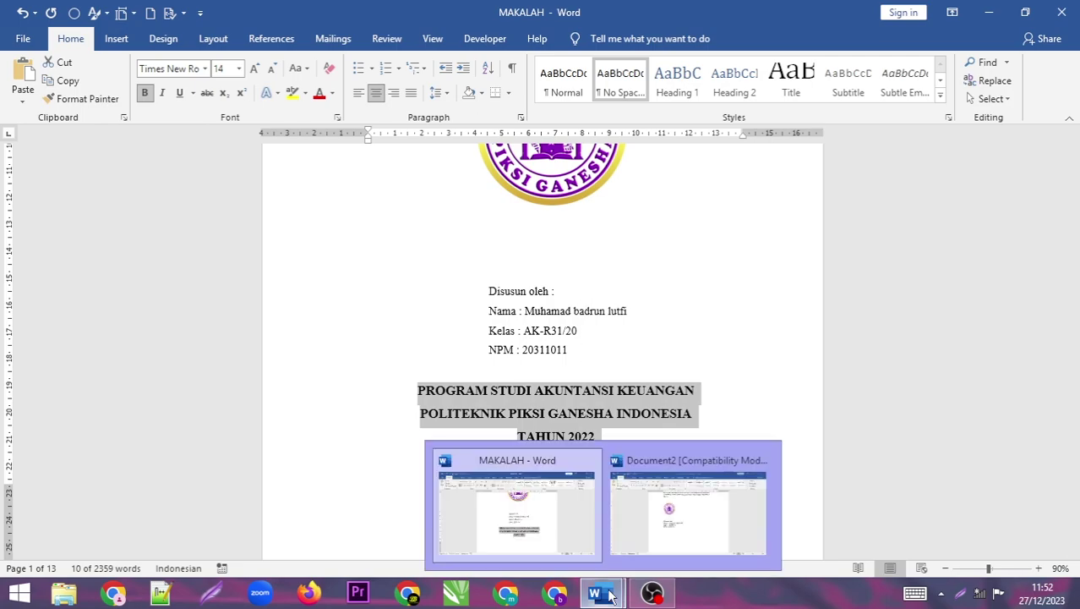
left_click(649, 520)
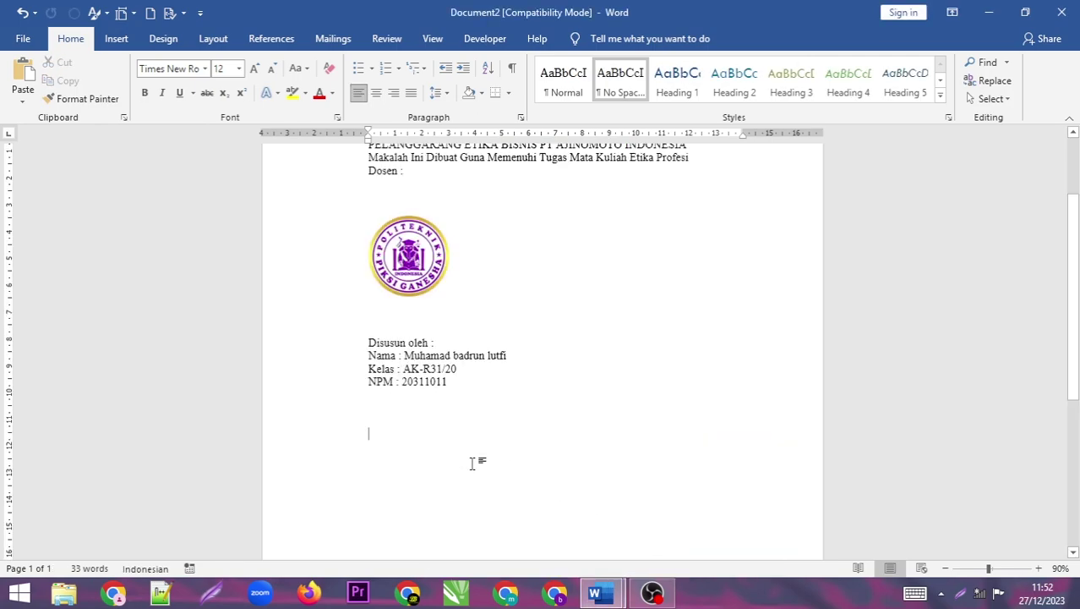
key("ctrl+v")
left_click(617, 503)
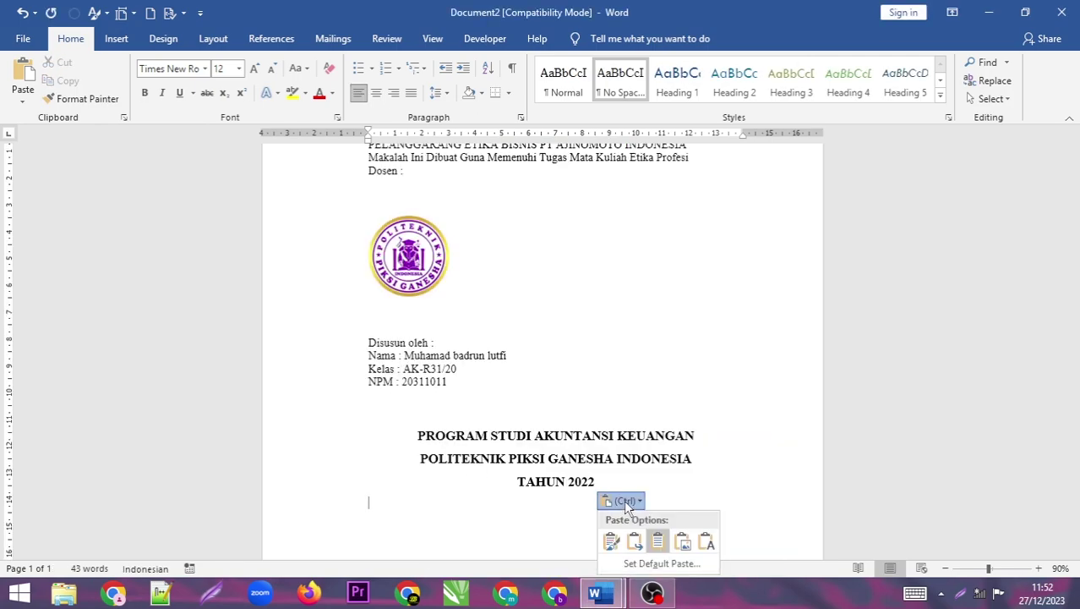
left_click(705, 539)
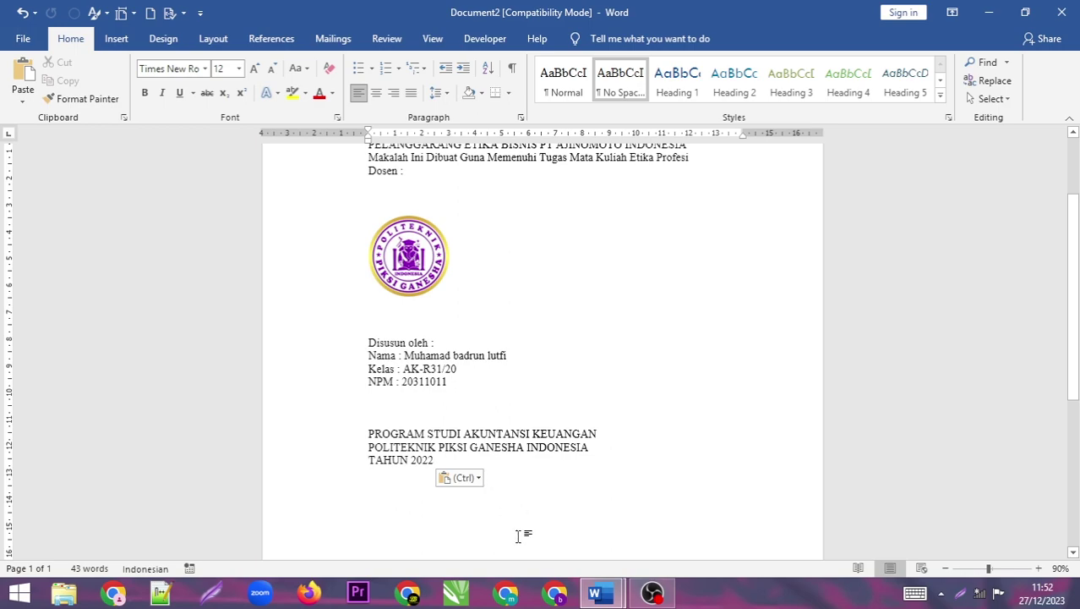
mouse_move(1078, 338)
left_mouse_down()
mouse_move(1078, 372)
mouse_move(1078, 234)
left_mouse_up()
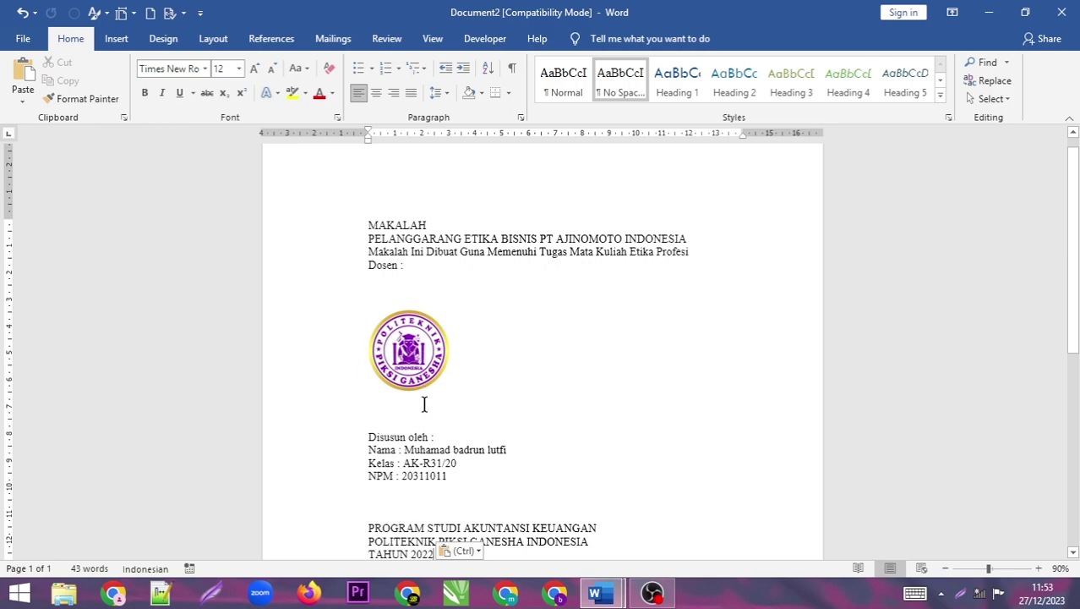
scroll(540, 307, "down", 3)
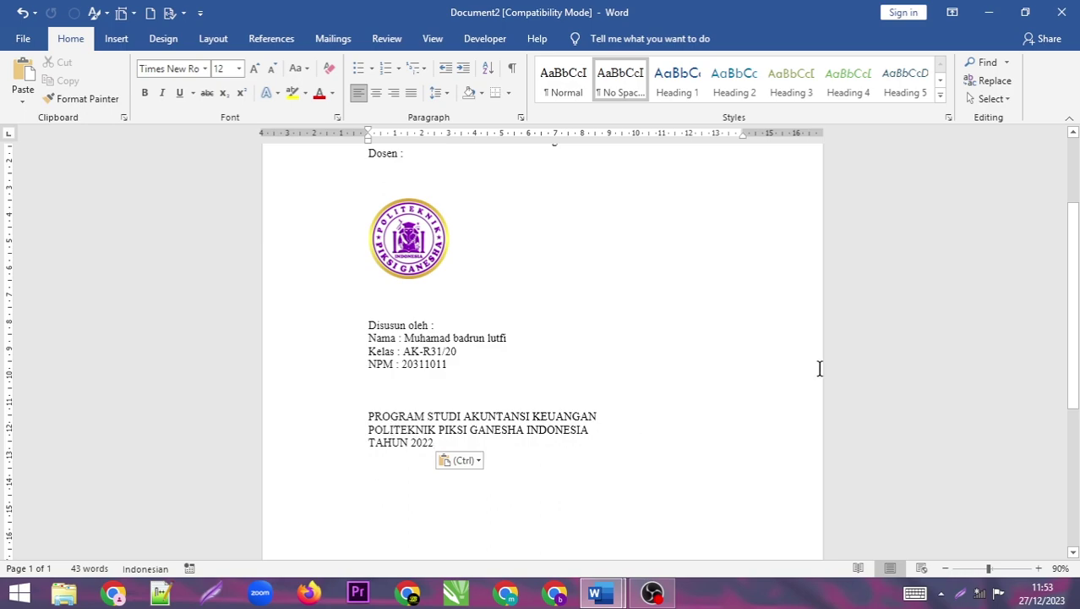
scroll(1077, 332, "up", 3)
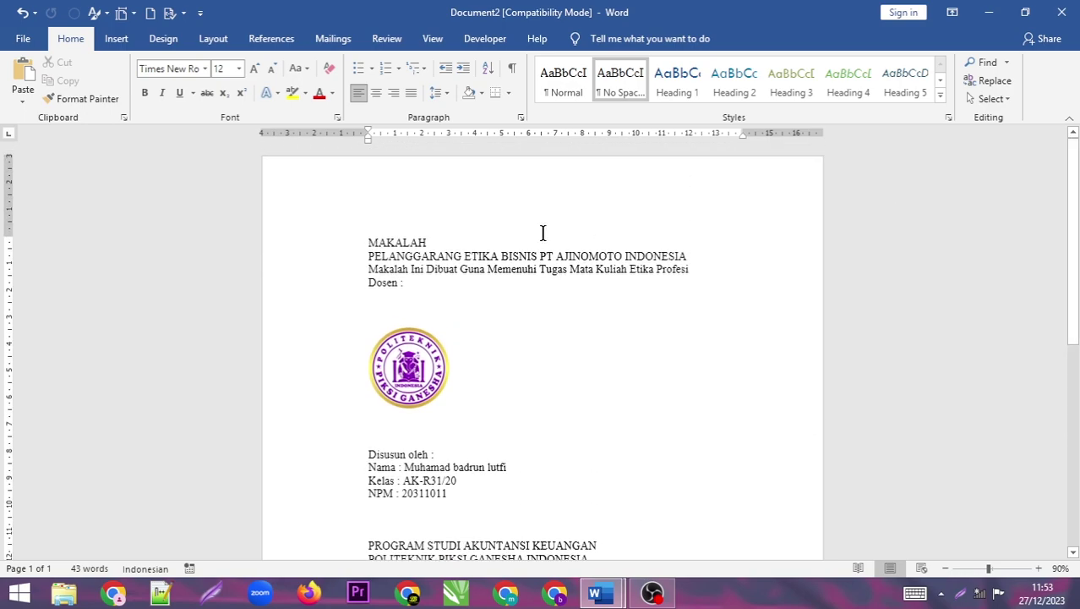
Make the MAKALAH and PELANGGARANG ETIKA BISNIS title lines uppercase, bold, centred and 14 pt
left_click_drag(367, 245, 689, 256)
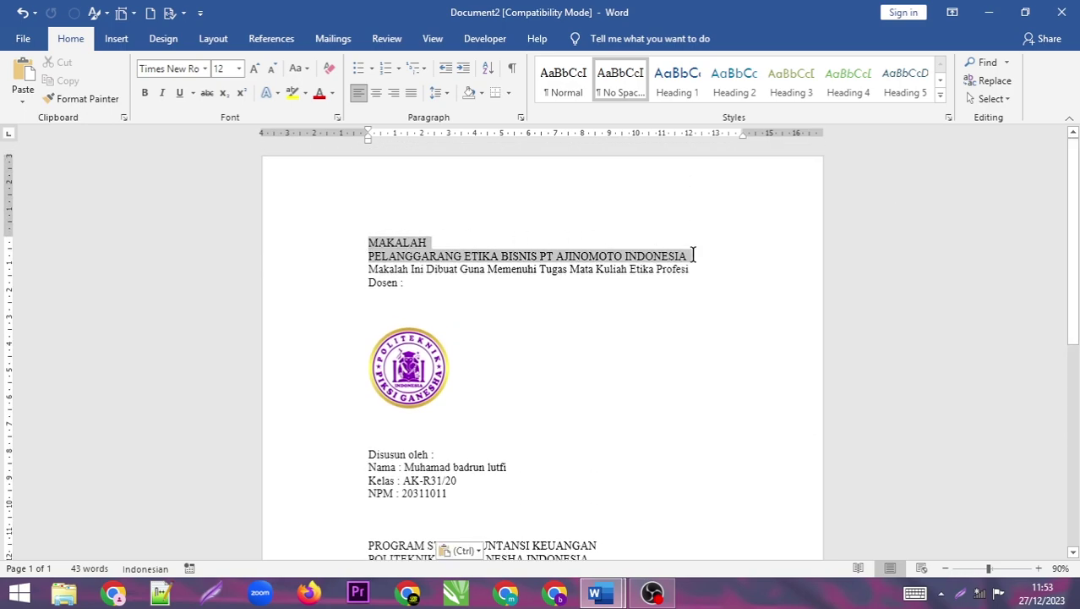
left_click(300, 68)
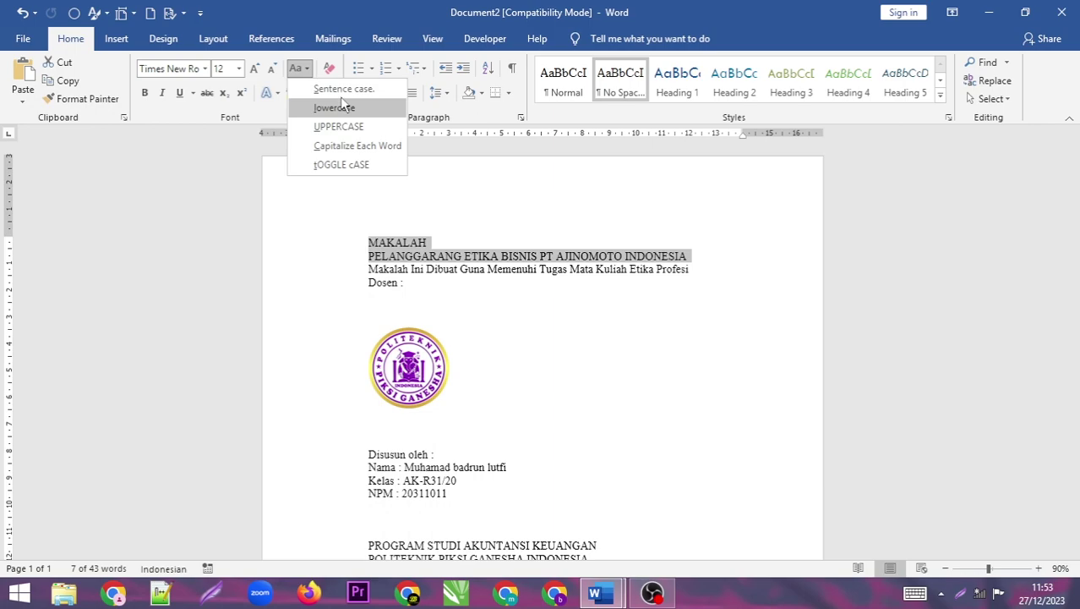
left_click(340, 89)
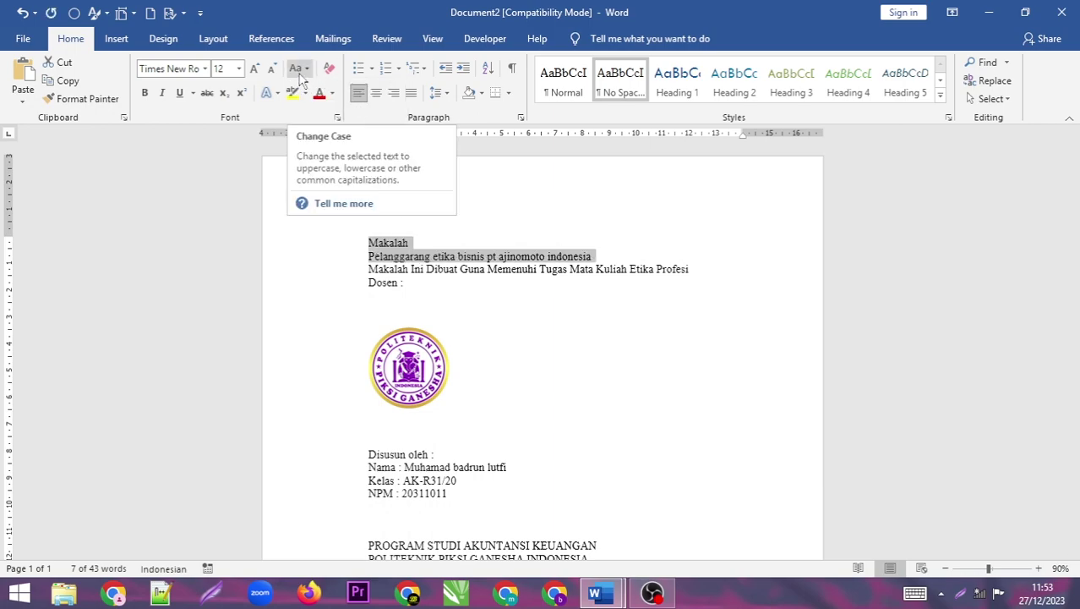
left_click(302, 75)
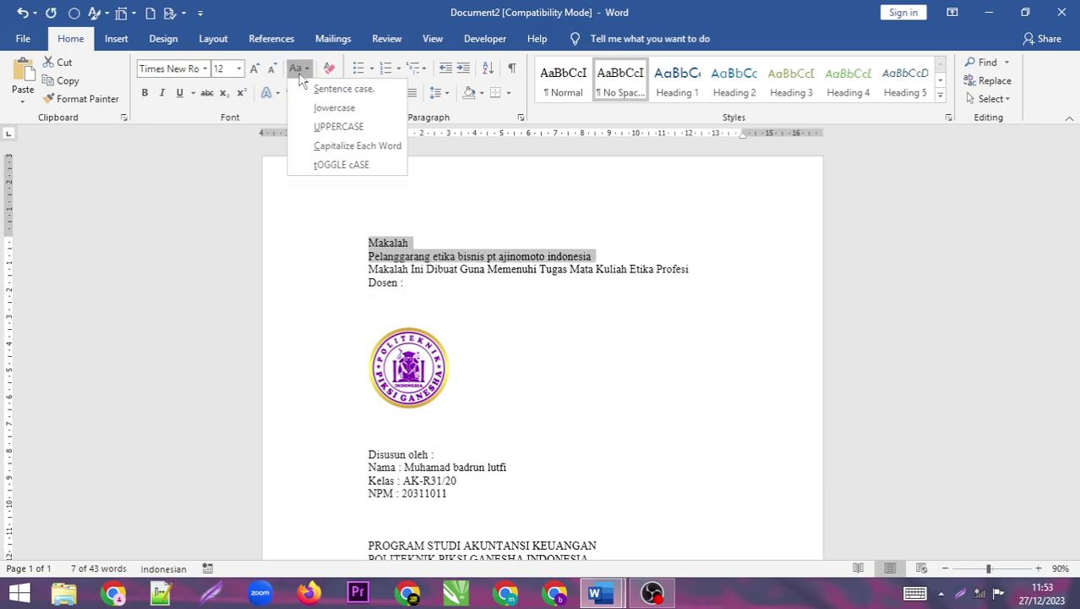
left_click(340, 126)
left_click(144, 93)
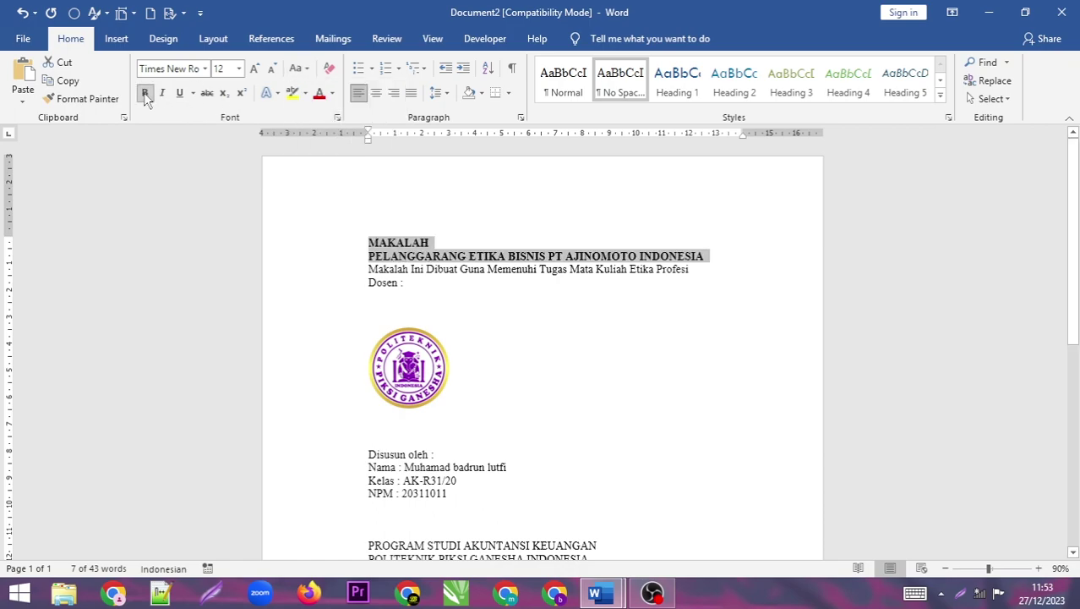
left_click(378, 96)
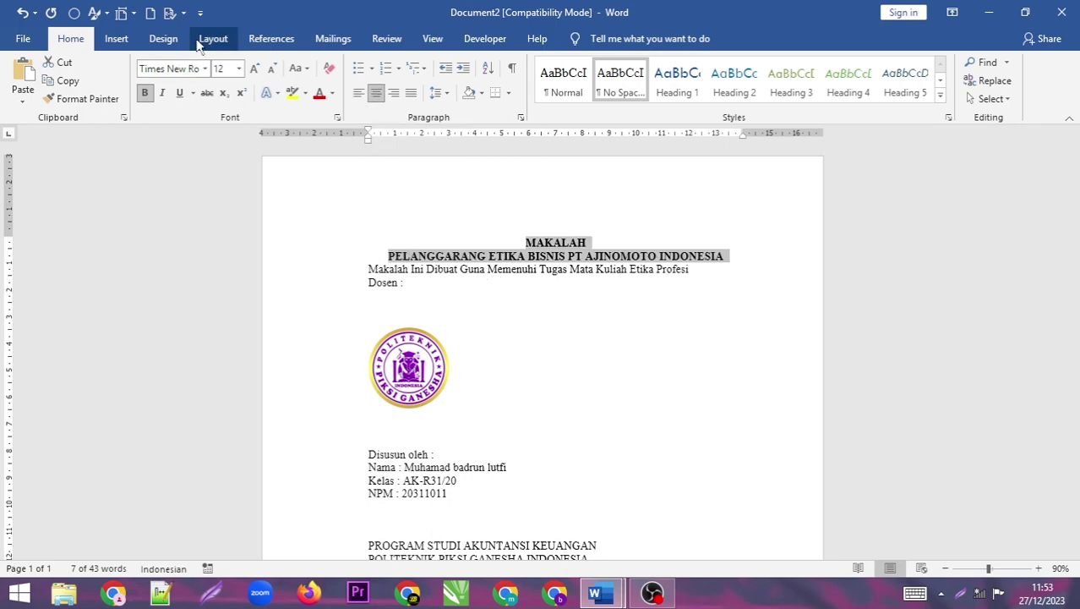
left_click(240, 70)
left_click(220, 161)
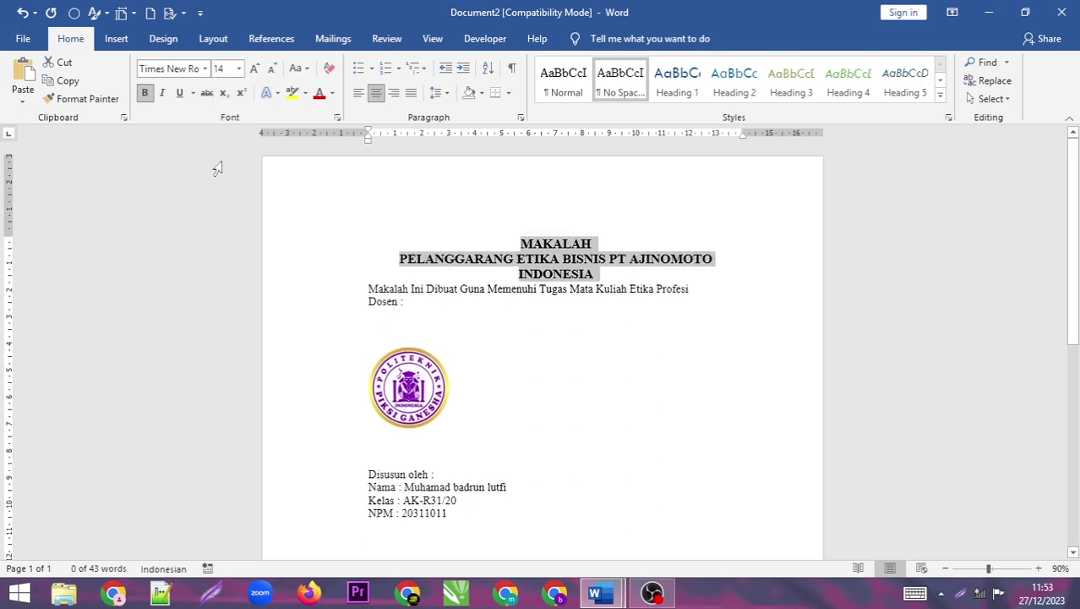
left_click(365, 290)
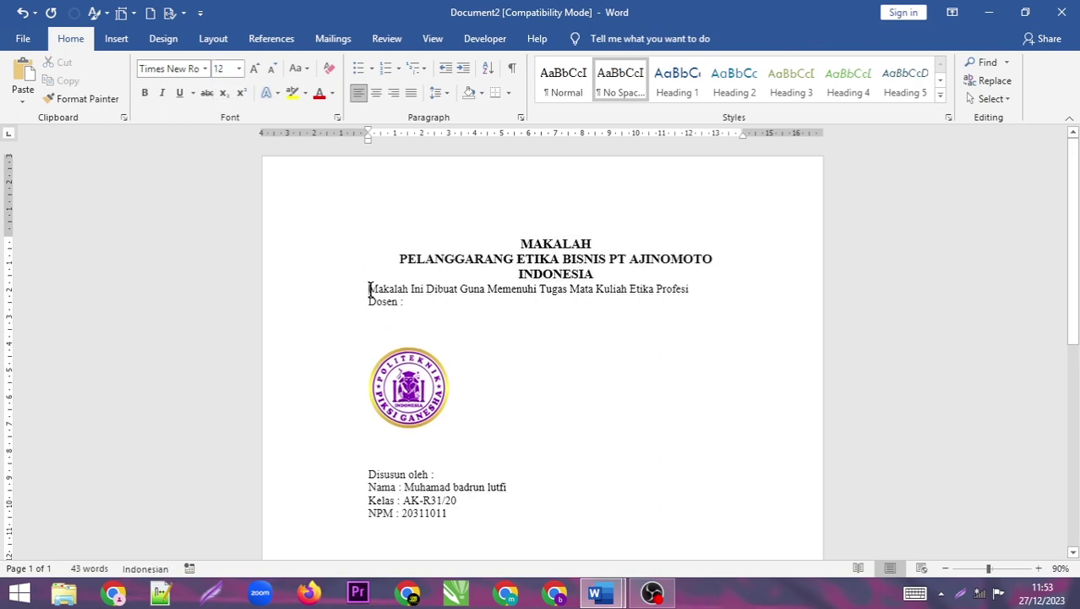
Italicise and centre the 'Makalah Ini Dibuat…' assignment line and the 'Dosen :' line
left_click_drag(370, 289, 409, 302)
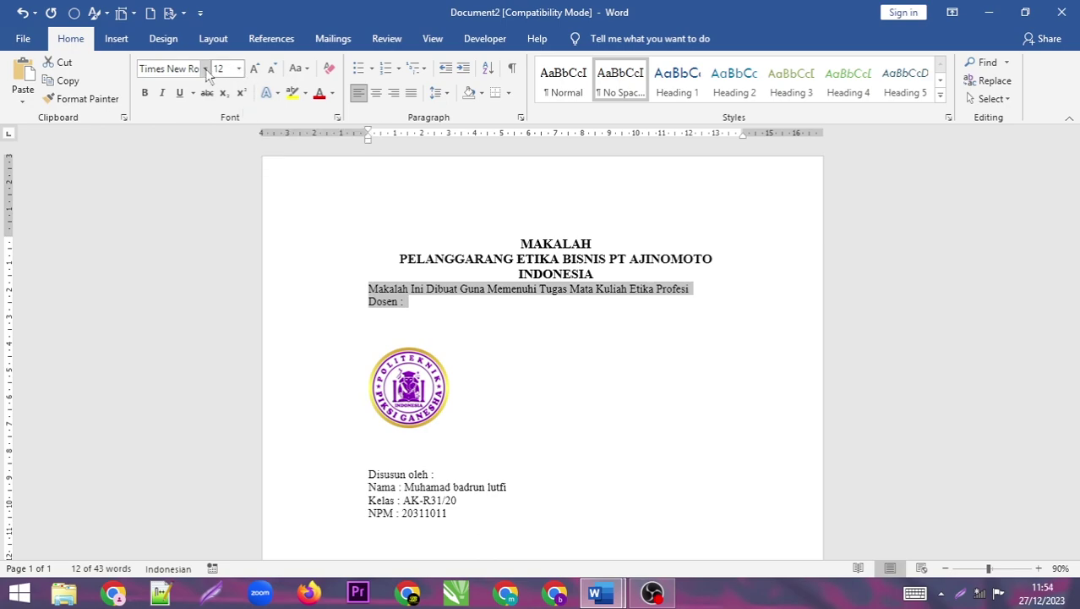
left_click(163, 97)
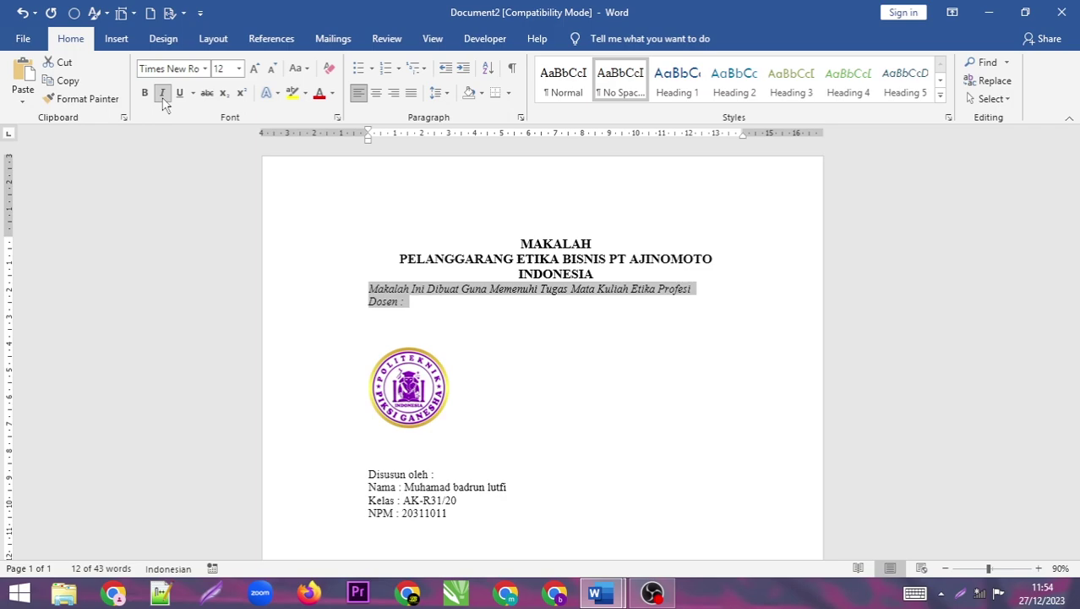
left_click(377, 95)
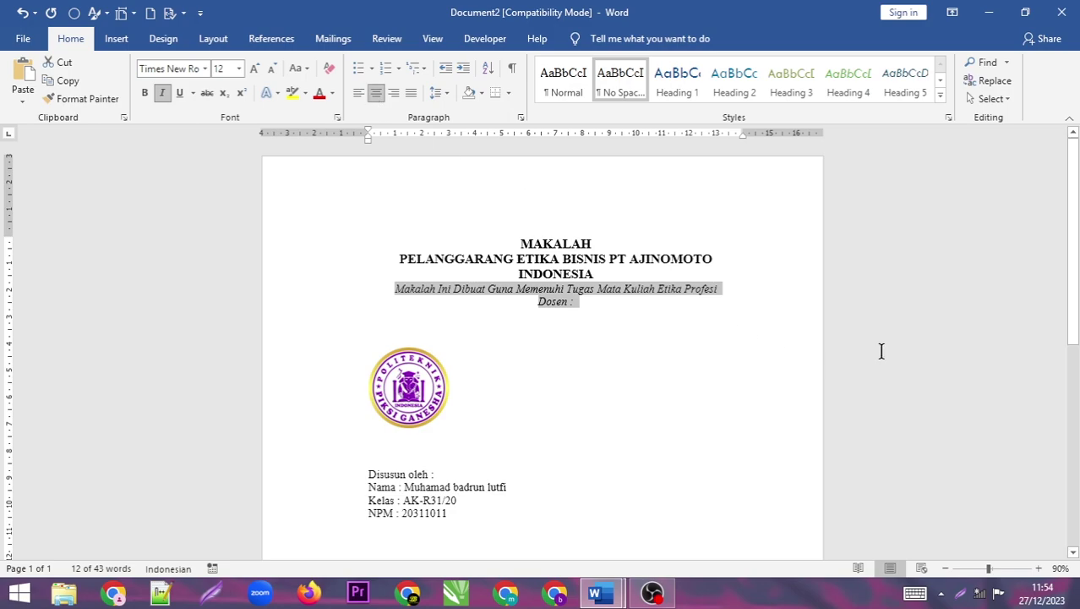
scroll(845, 338, "down", 2)
left_click(602, 257)
Insert a blank line below the Dosen line, above the logo, and select the logo
left_click(603, 257)
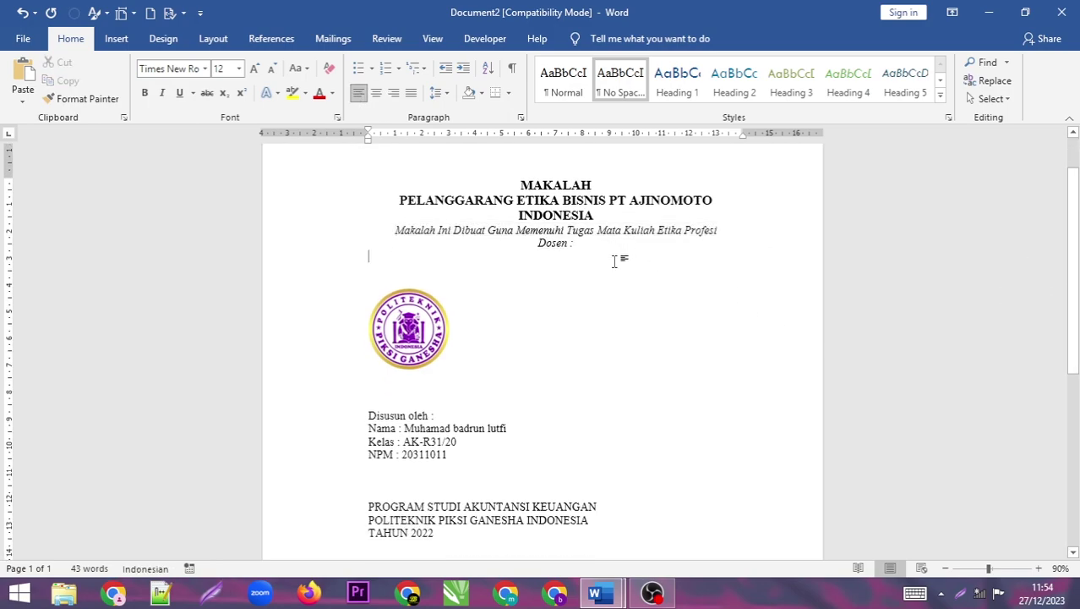
key("Return")
key("Return")
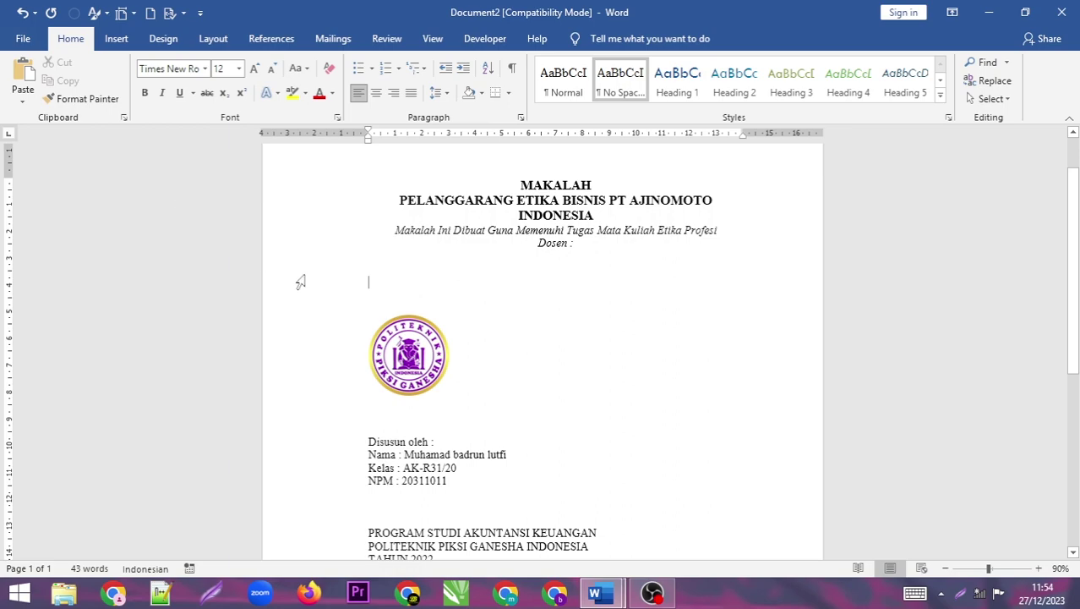
left_click(421, 350)
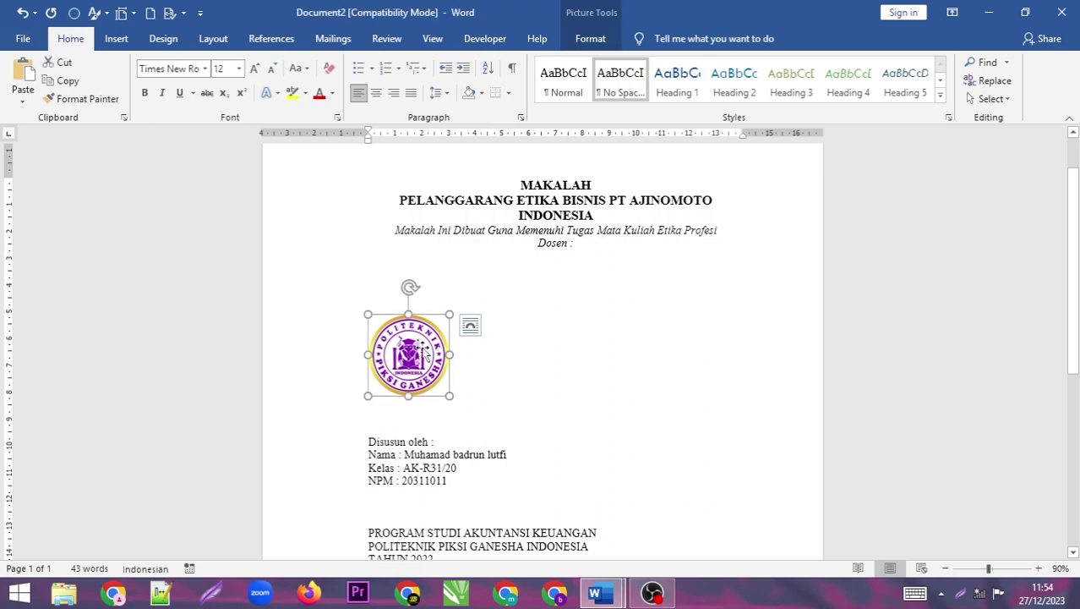
Resize the logo from 3 cm to 4 cm height and width
left_click(593, 43)
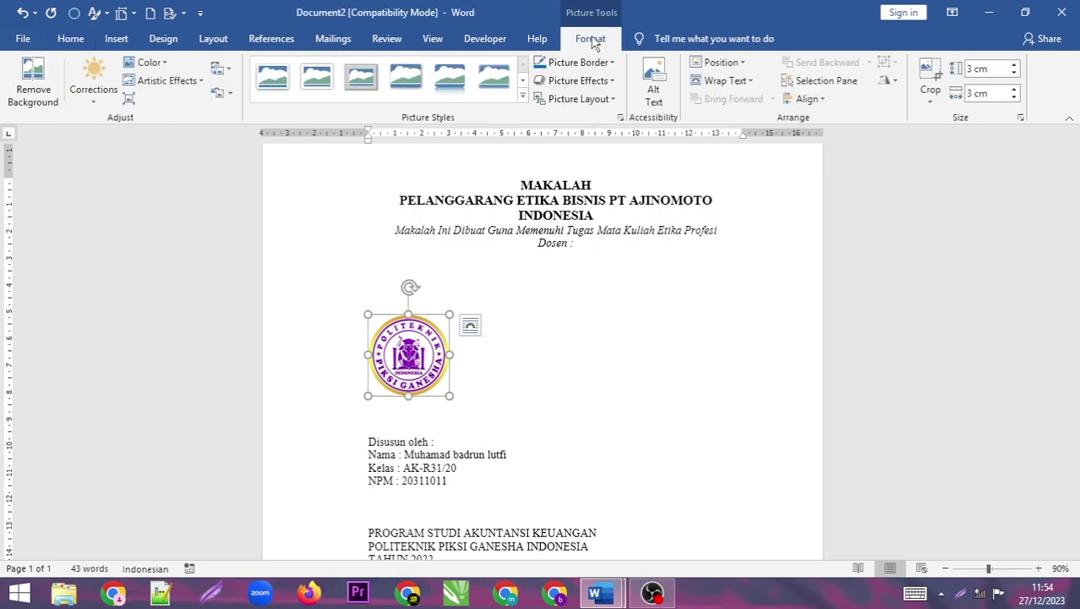
left_click(1014, 66)
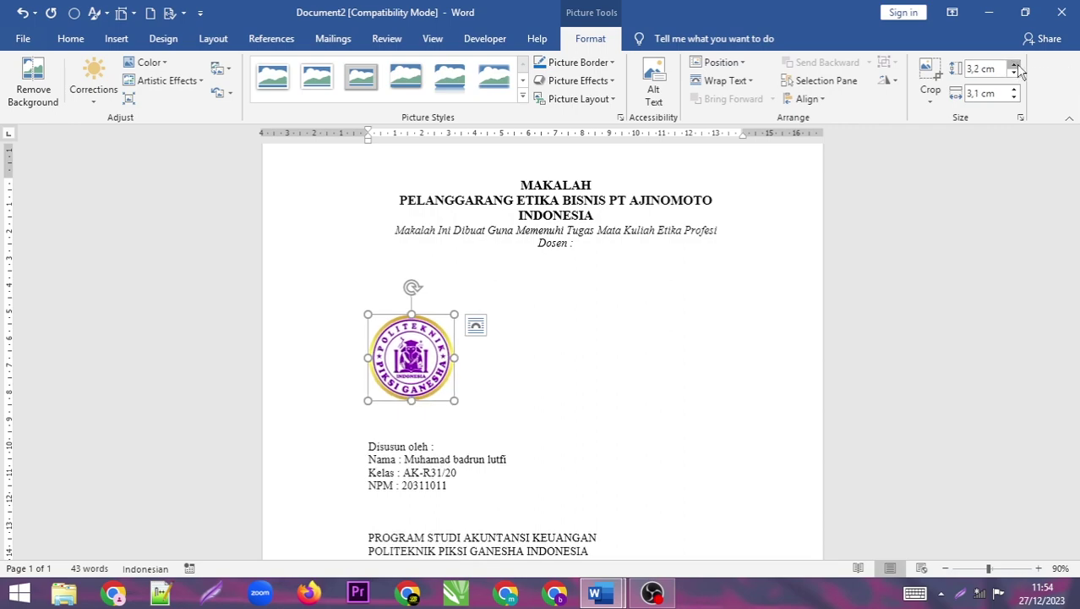
left_click(1015, 66)
left_click(1014, 66)
left_click(1014, 66)
left_click(1015, 66)
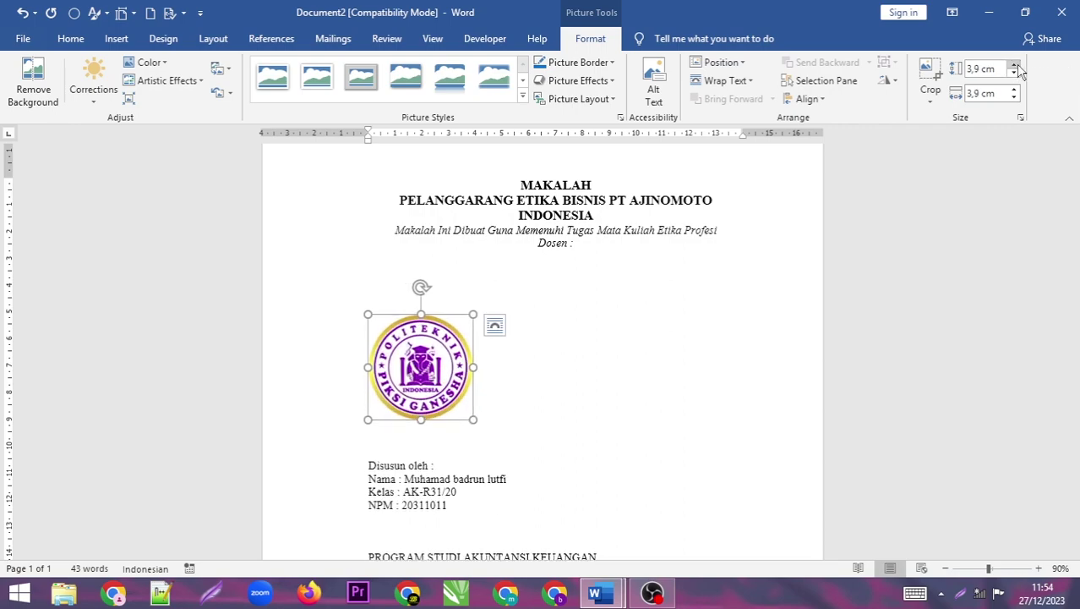
left_click(1014, 65)
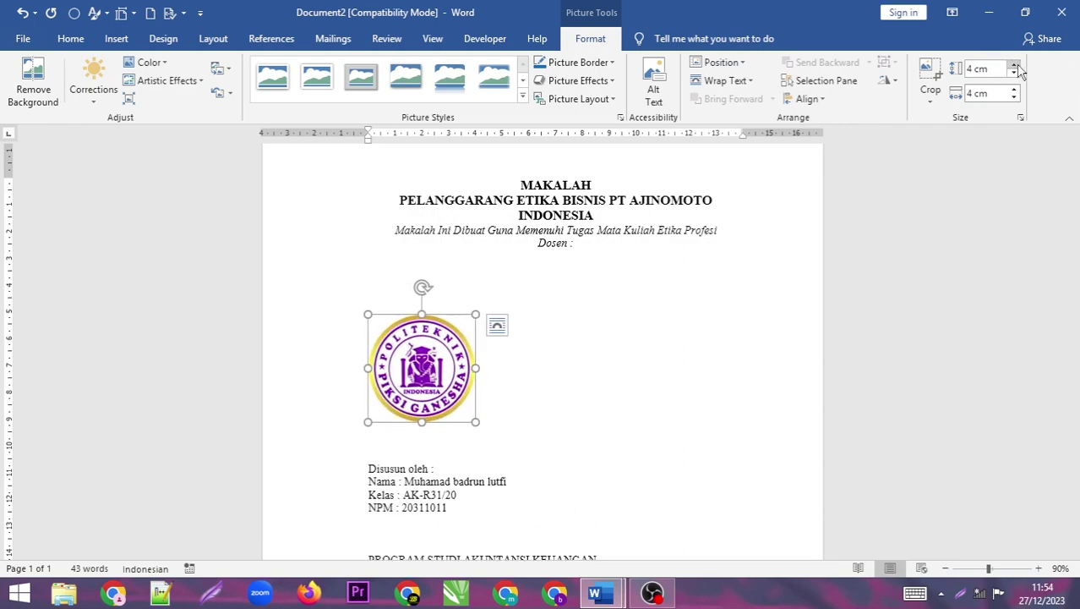
left_click(1017, 67)
left_click(1017, 67)
left_click(1017, 67)
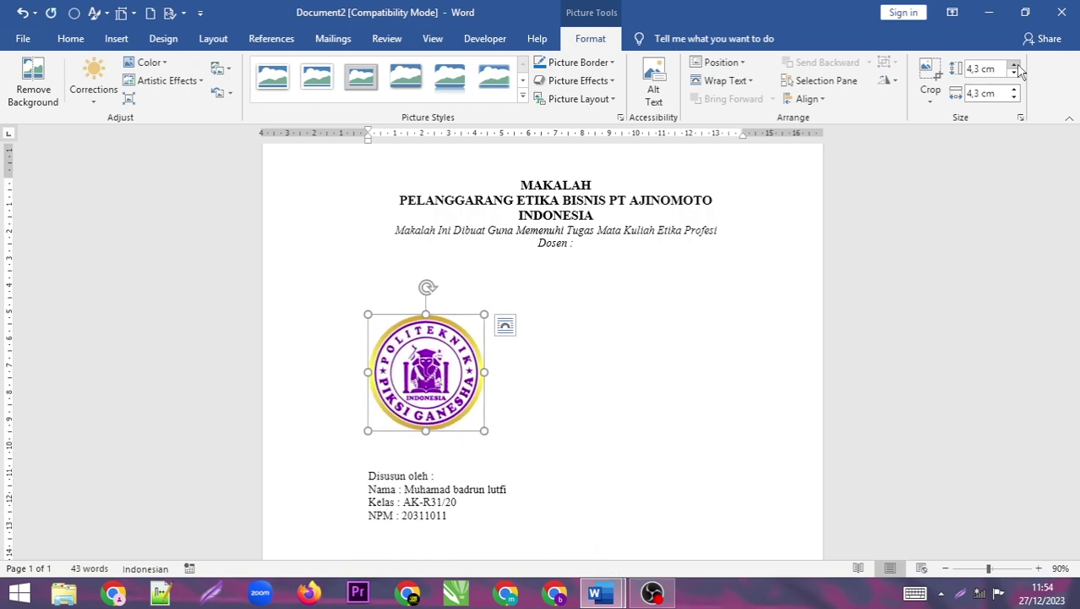
left_click(1014, 97)
left_click(1014, 97)
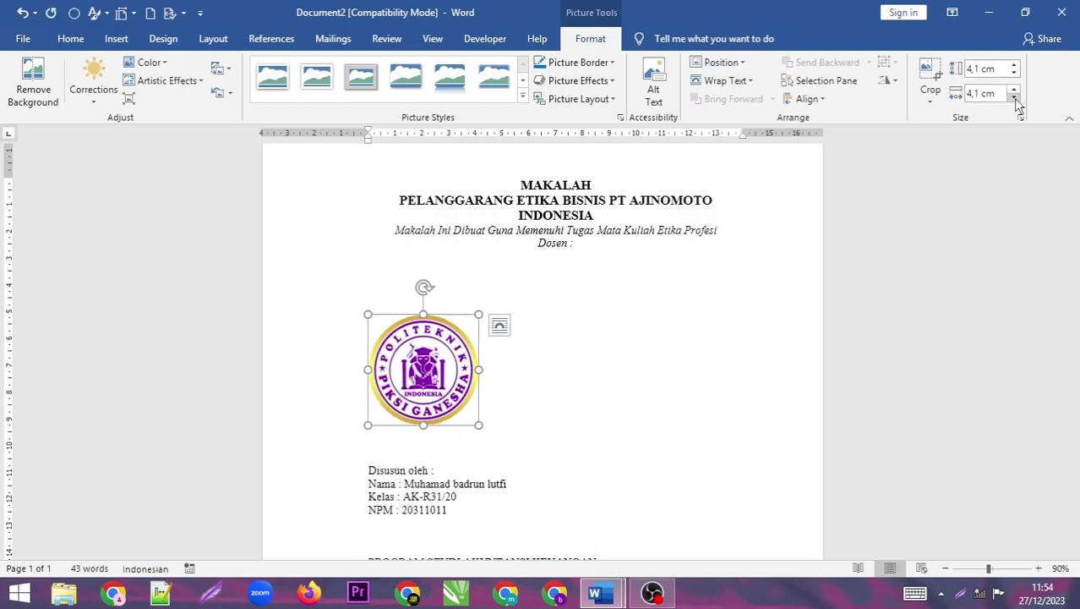
left_click(1014, 97)
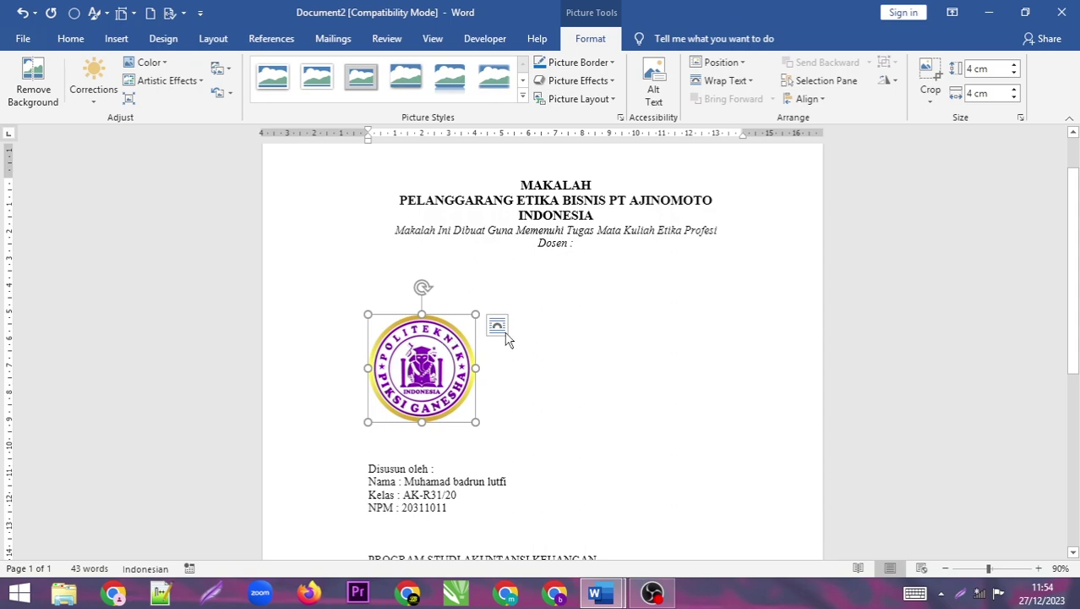
scroll(507, 338, "down", 4)
Indent the Disusun oleh through NPM lines toward the page middle
left_click(454, 304)
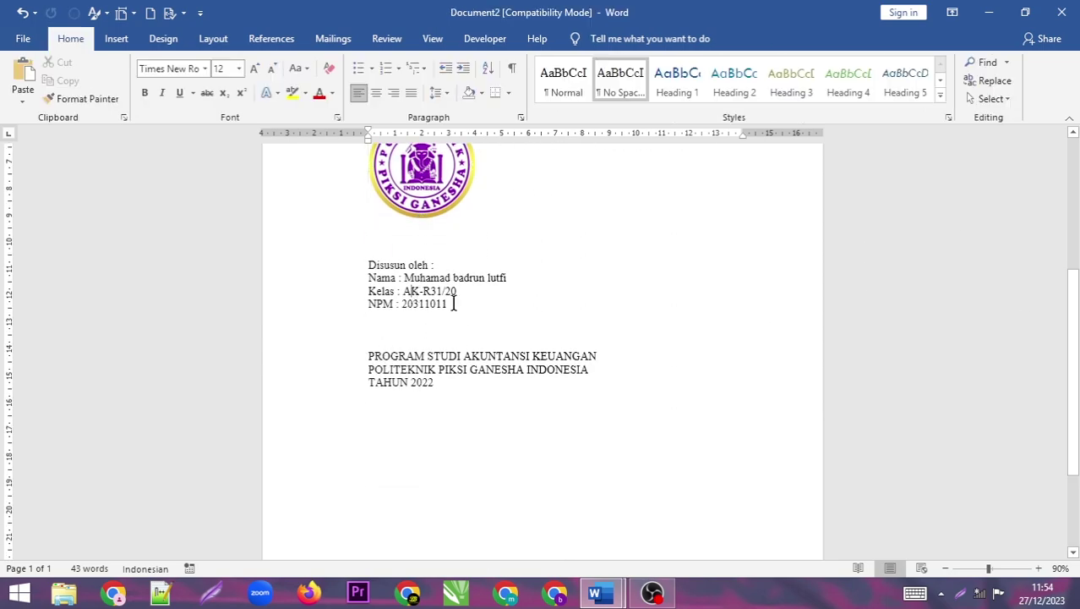
left_click_drag(448, 304, 355, 264)
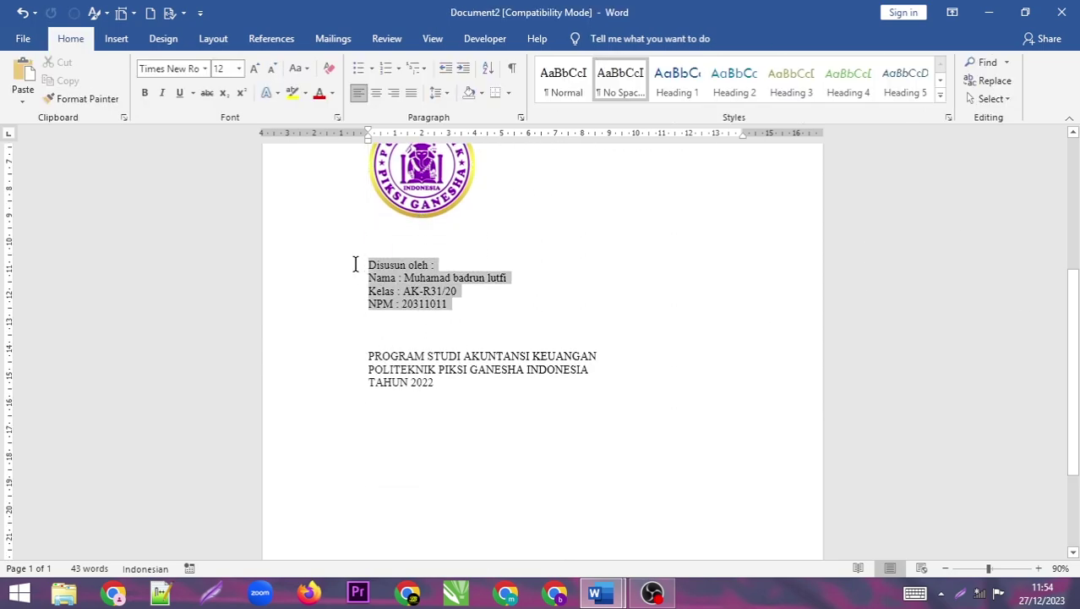
left_click(380, 97)
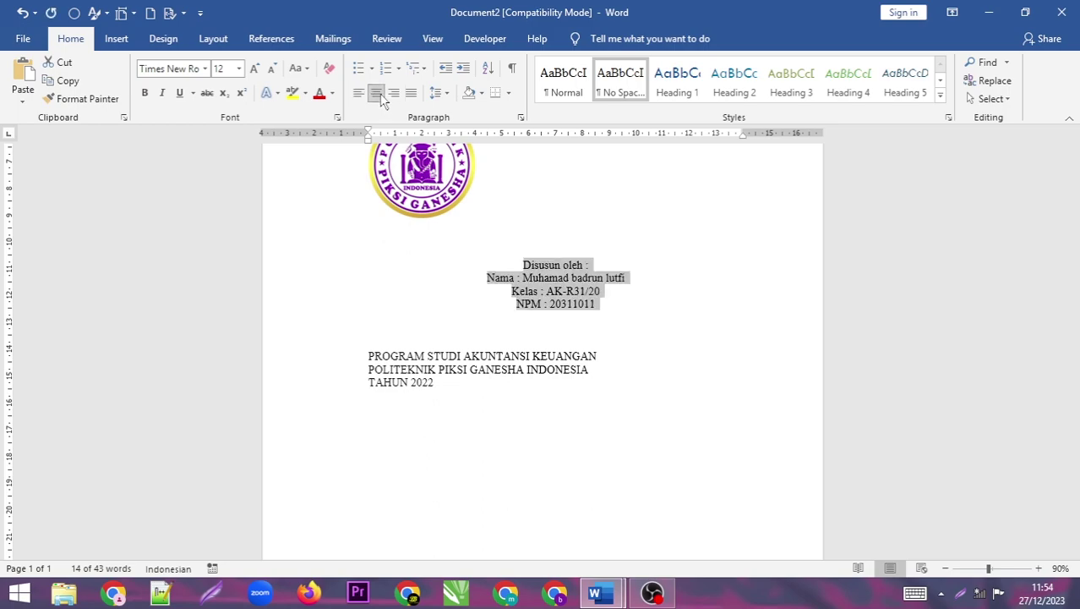
left_click(358, 93)
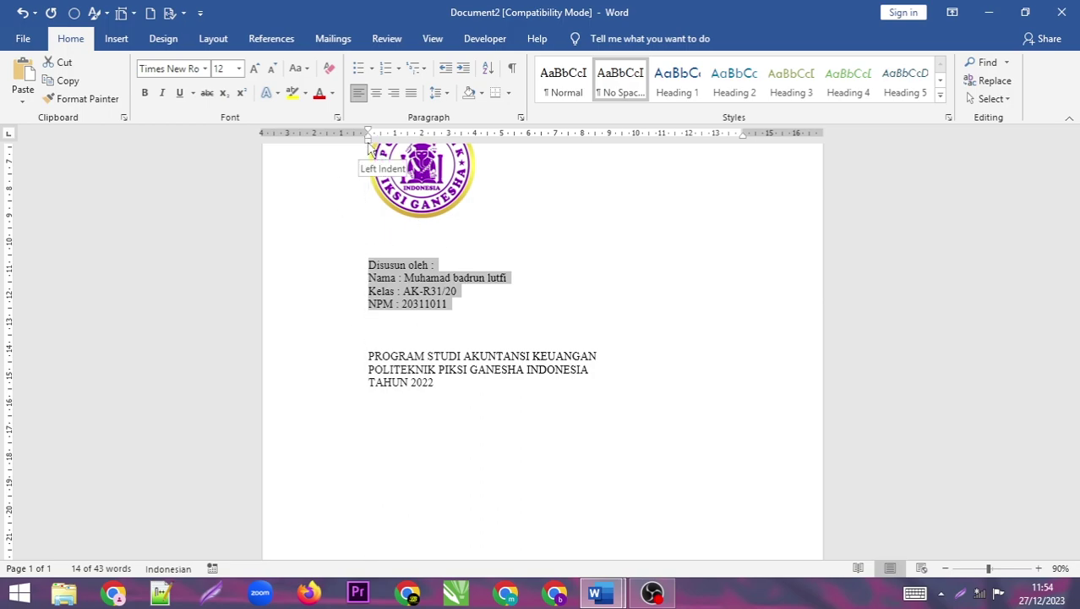
left_click_drag(369, 145, 490, 147)
Centre the logo and shift the author block slightly further right
left_click(440, 169)
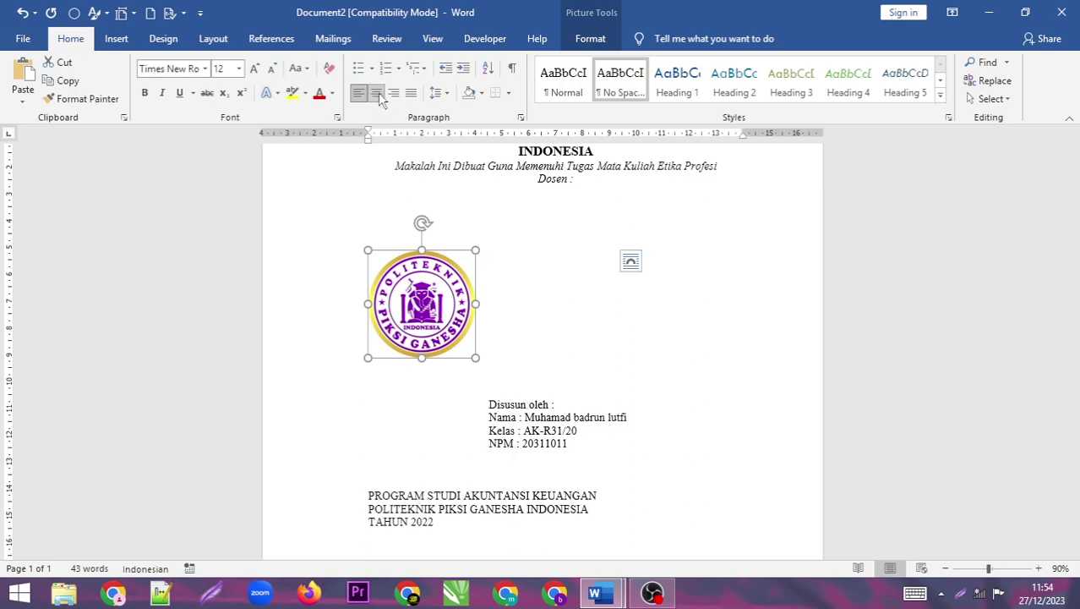
left_click(378, 94)
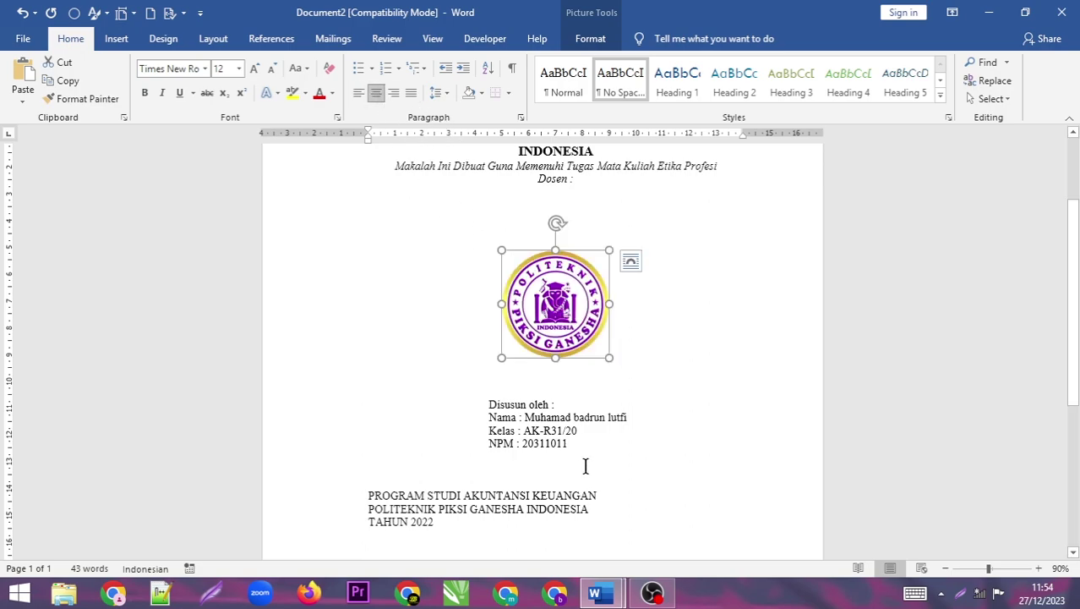
left_click_drag(573, 443, 480, 402)
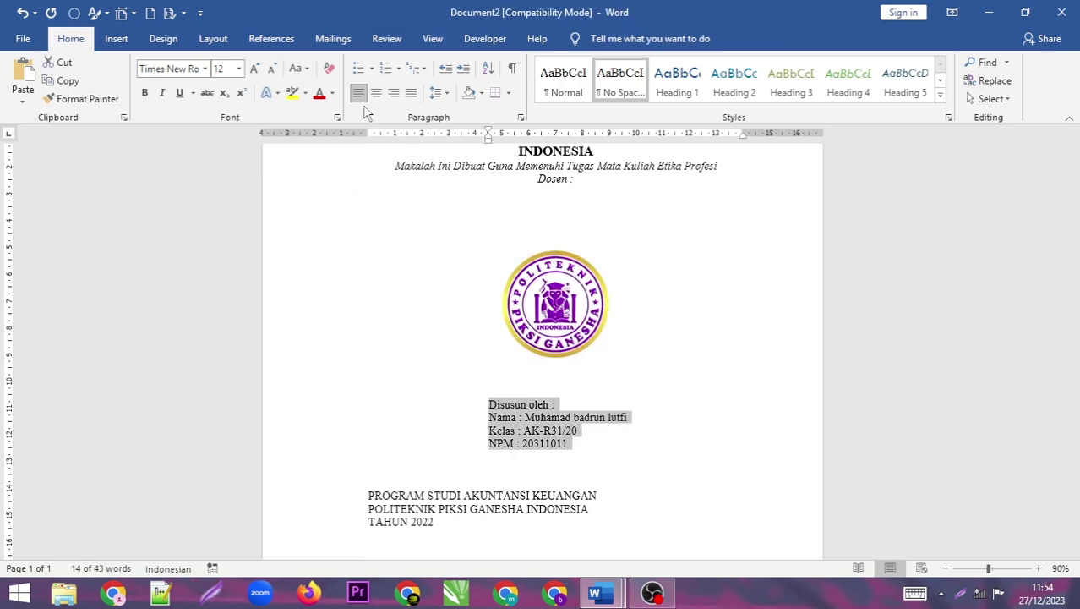
left_click_drag(488, 140, 510, 148)
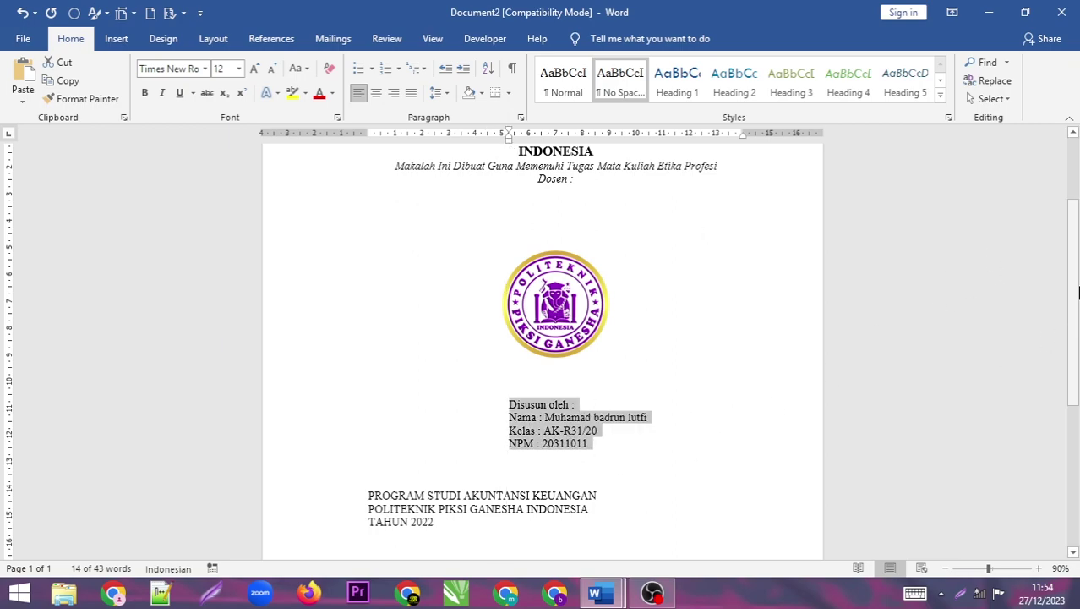
scroll(1078, 292, "down", 3)
left_click(490, 370)
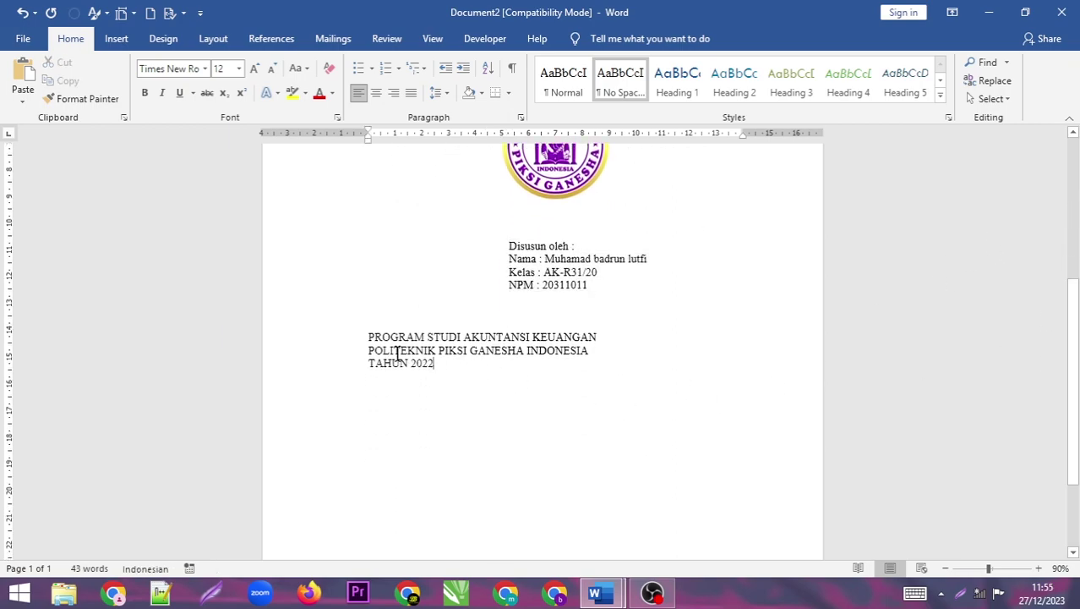
left_click(571, 314)
Change the PROGRAM STUDI through TAHUN 2022 lines to UPPERCASE
left_click_drag(606, 365, 378, 324)
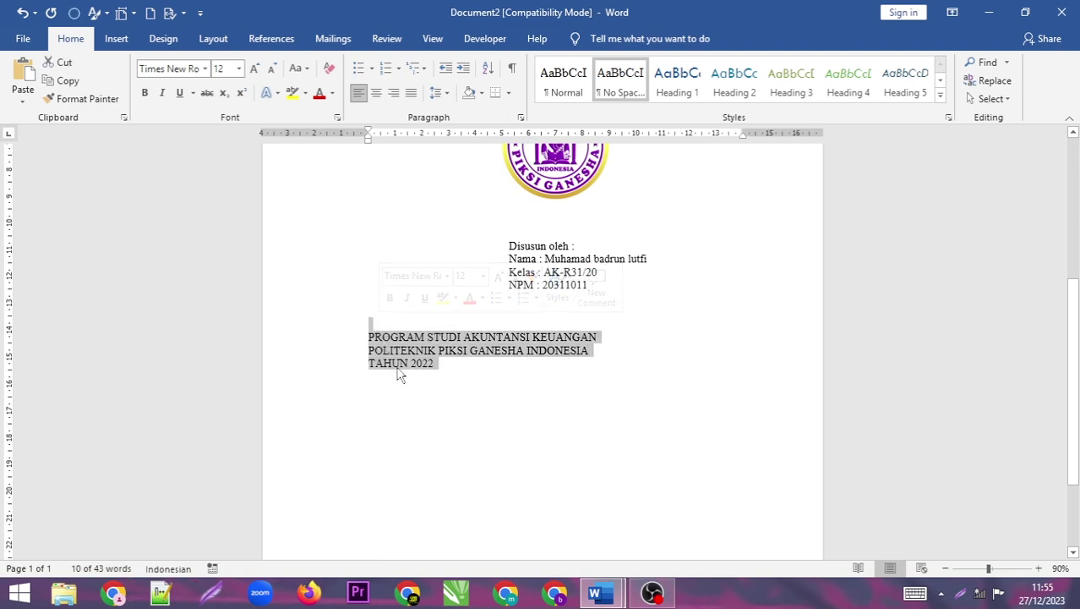
left_click(301, 69)
left_click(339, 128)
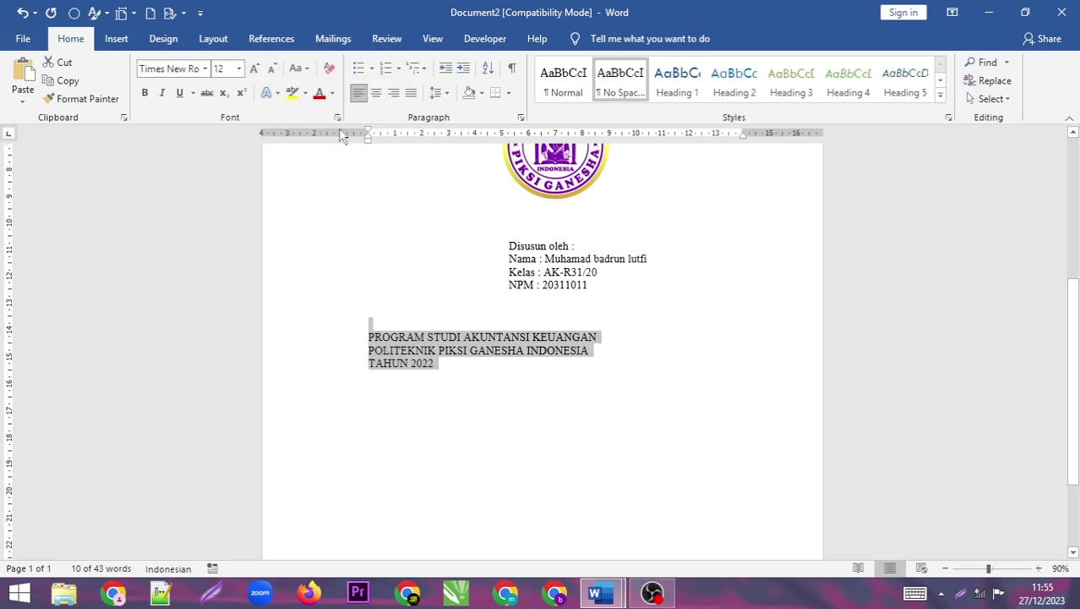
left_click(306, 71)
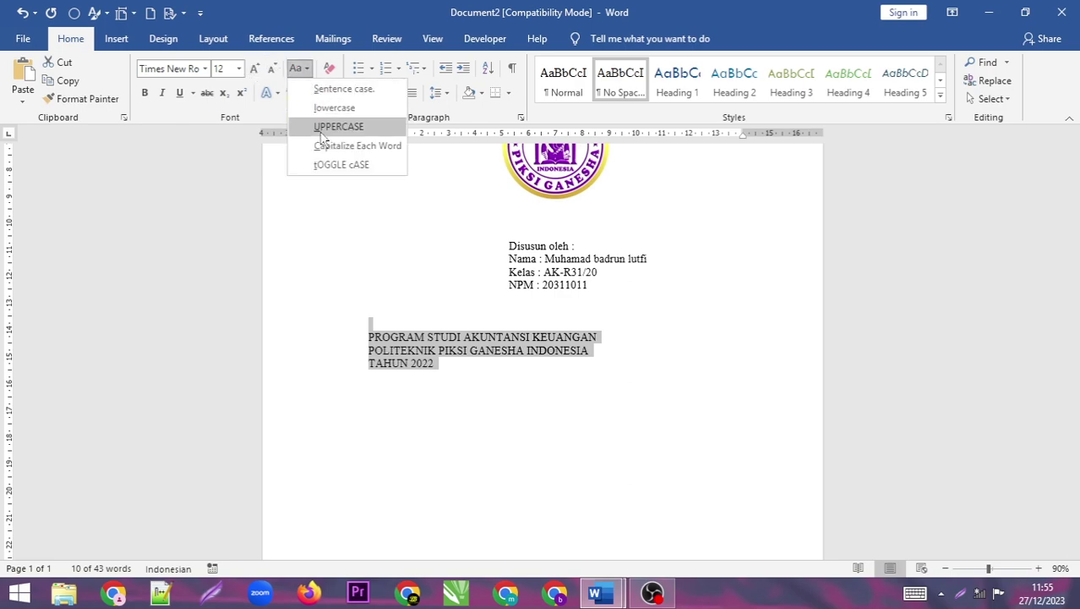
left_click(300, 68)
left_click(300, 68)
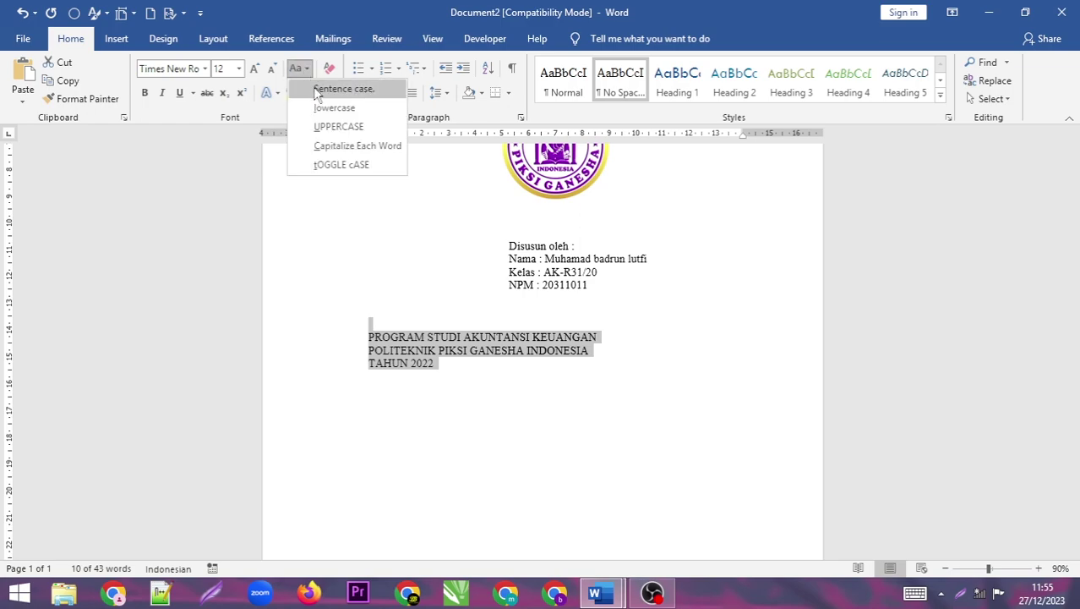
left_click(357, 107)
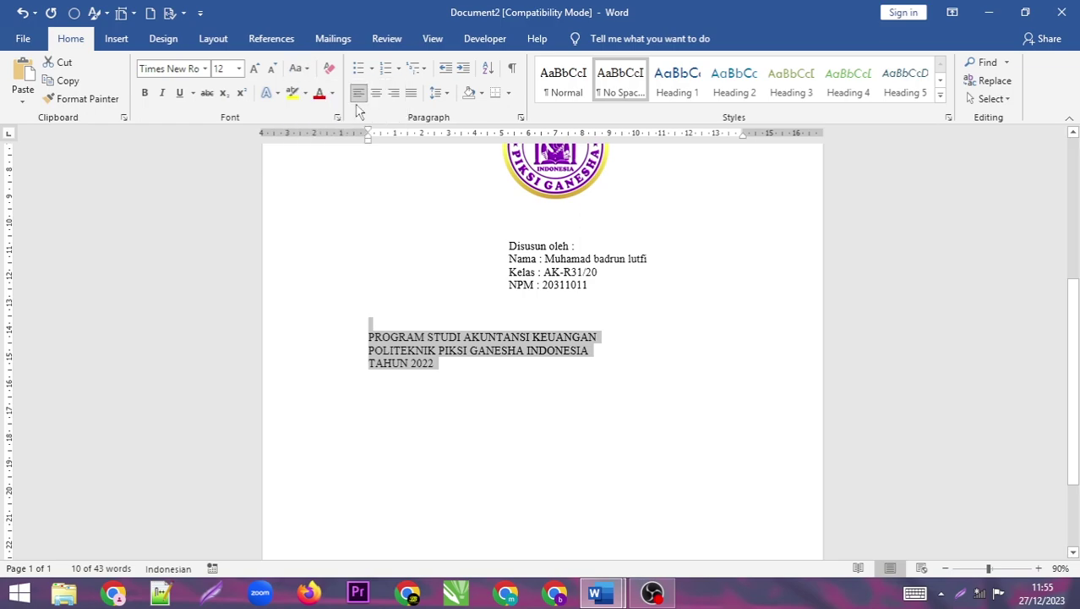
left_click(471, 351)
left_click_drag(439, 366, 336, 330)
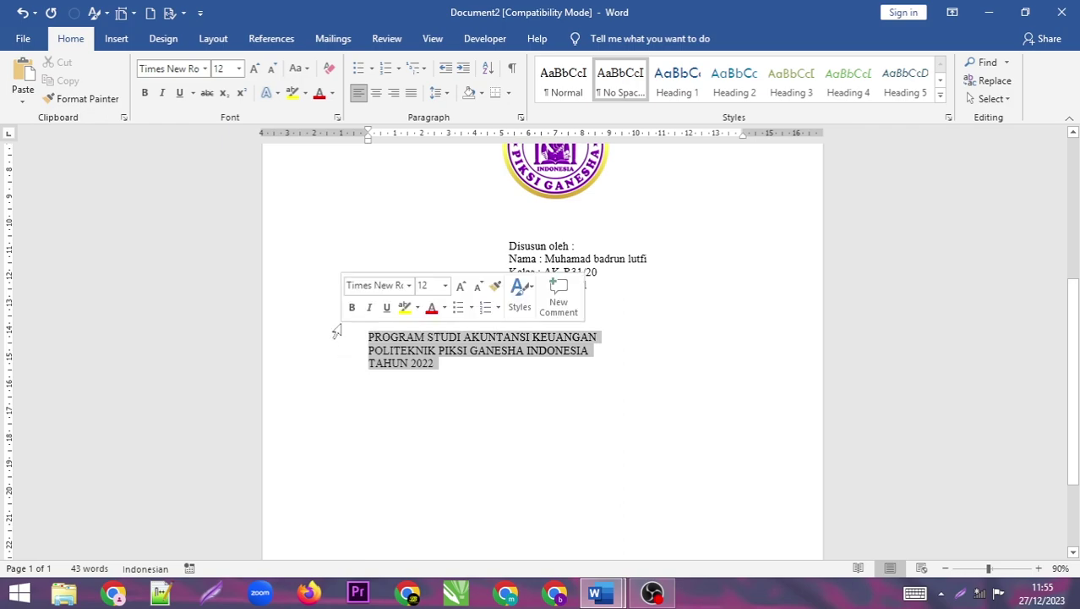
left_click(300, 69)
left_click(330, 105)
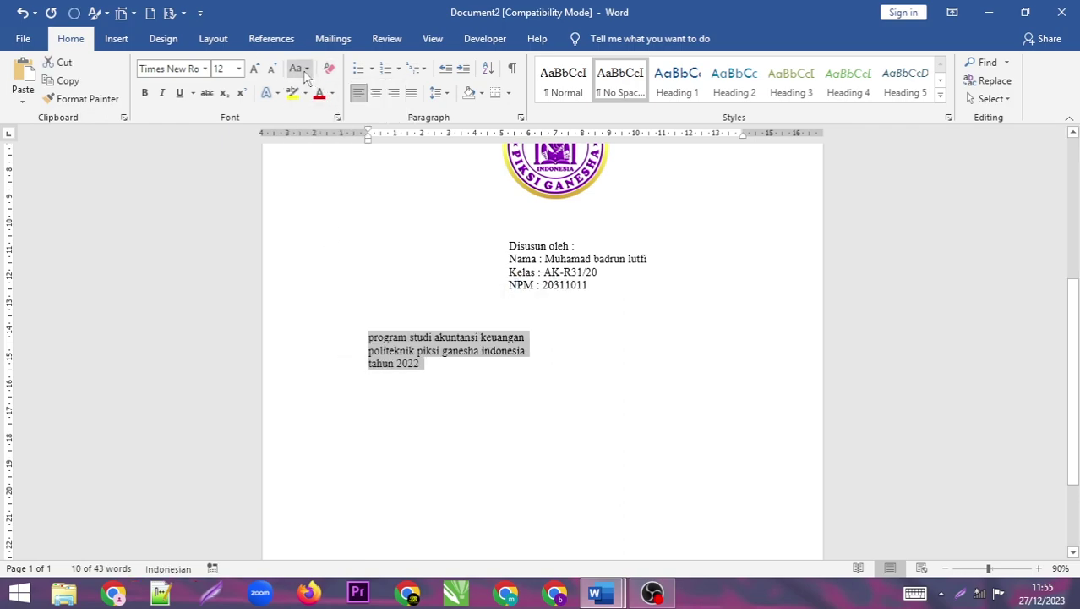
left_click(306, 72)
left_click(336, 127)
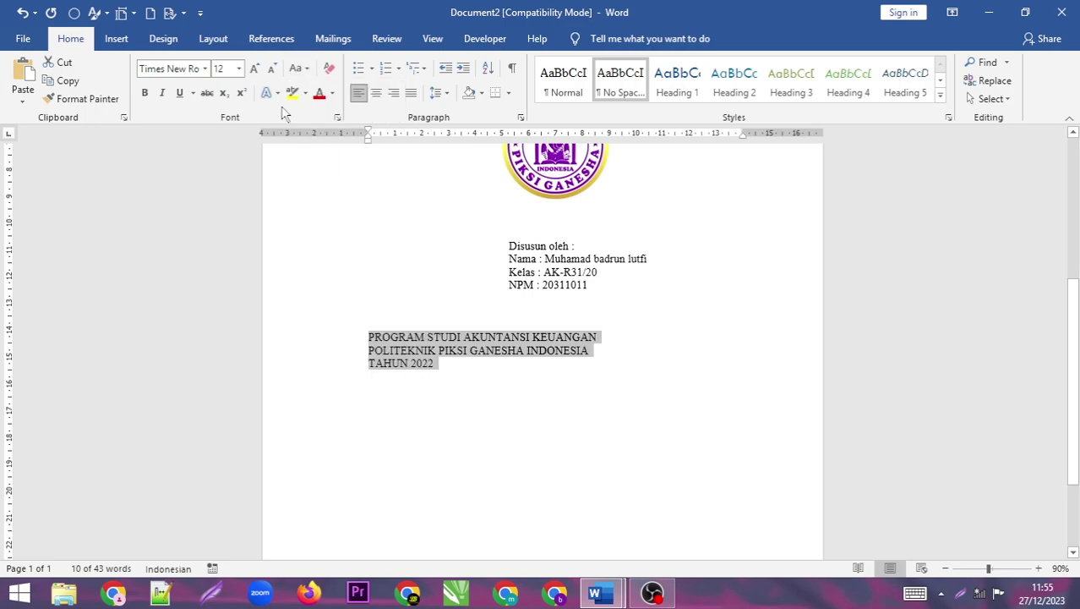
Make the three closing lines 14 pt, bold and centred
left_click(239, 69)
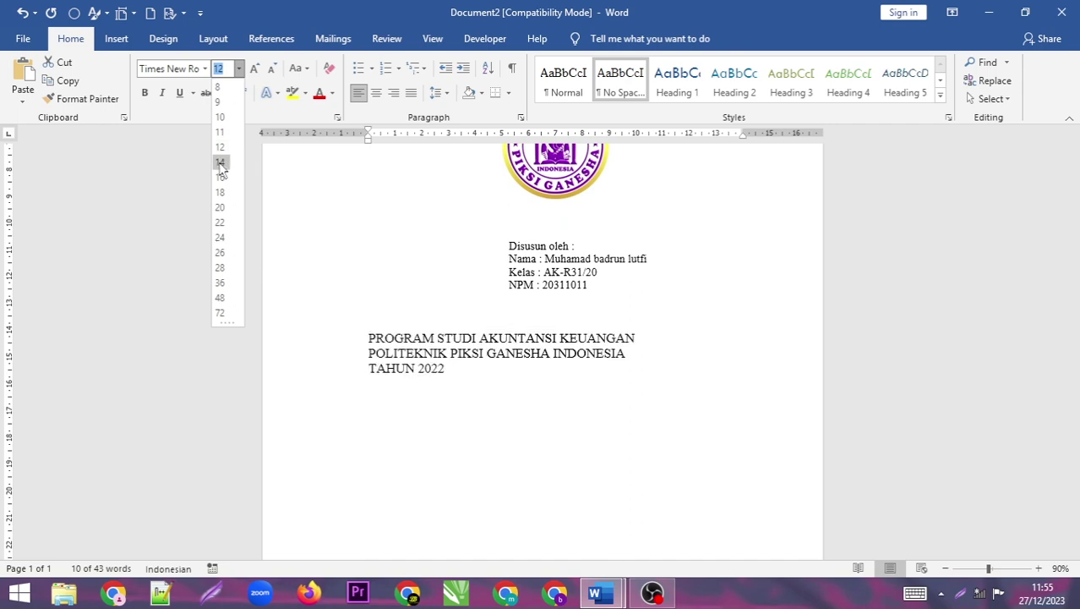
left_click(222, 163)
left_click(144, 93)
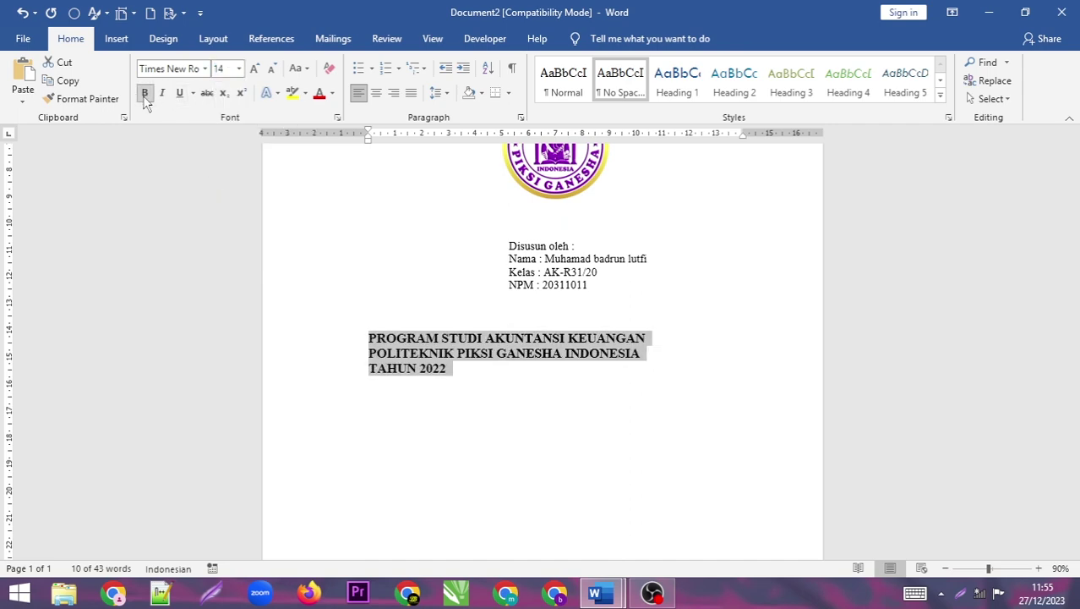
left_click(377, 94)
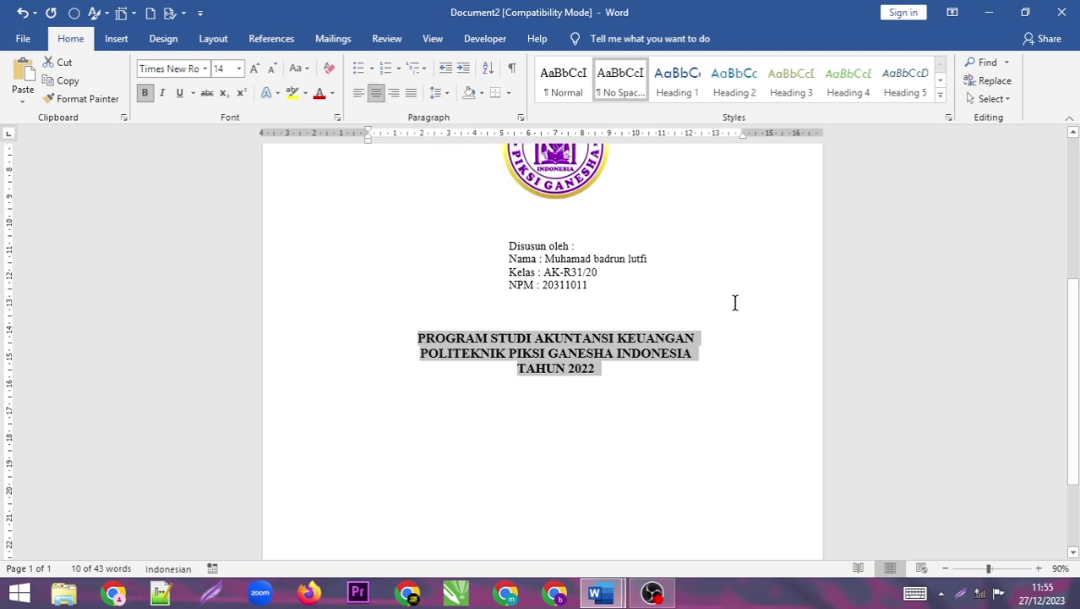
left_click(692, 377)
mouse_move(1078, 438)
left_mouse_down()
mouse_move(1070, 322)
mouse_move(1066, 415)
left_mouse_up()
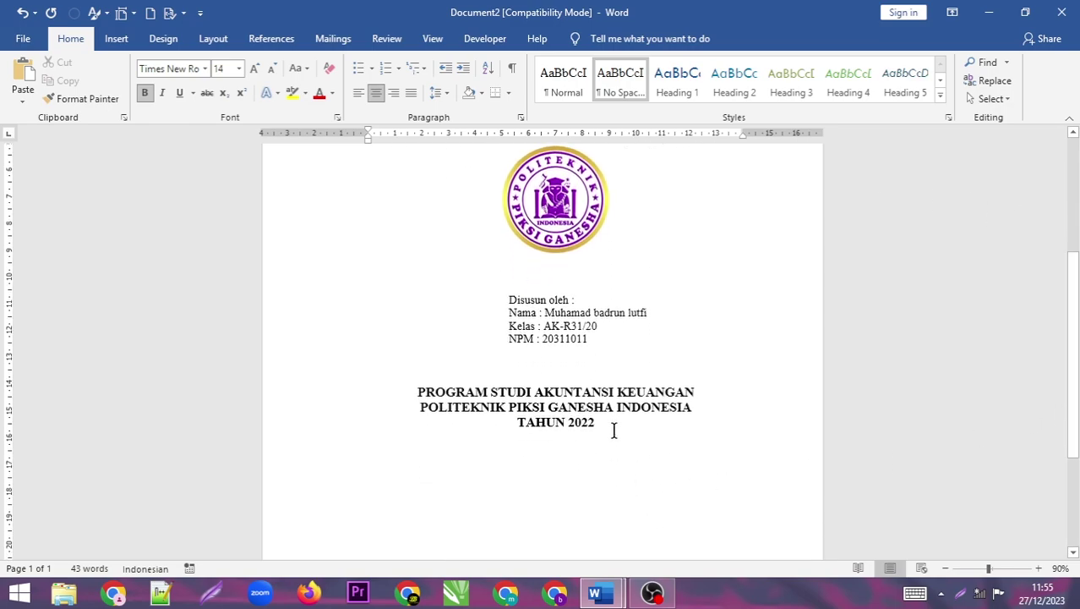
Apply 1,5 line spacing to the entire document
key("ctrl+a")
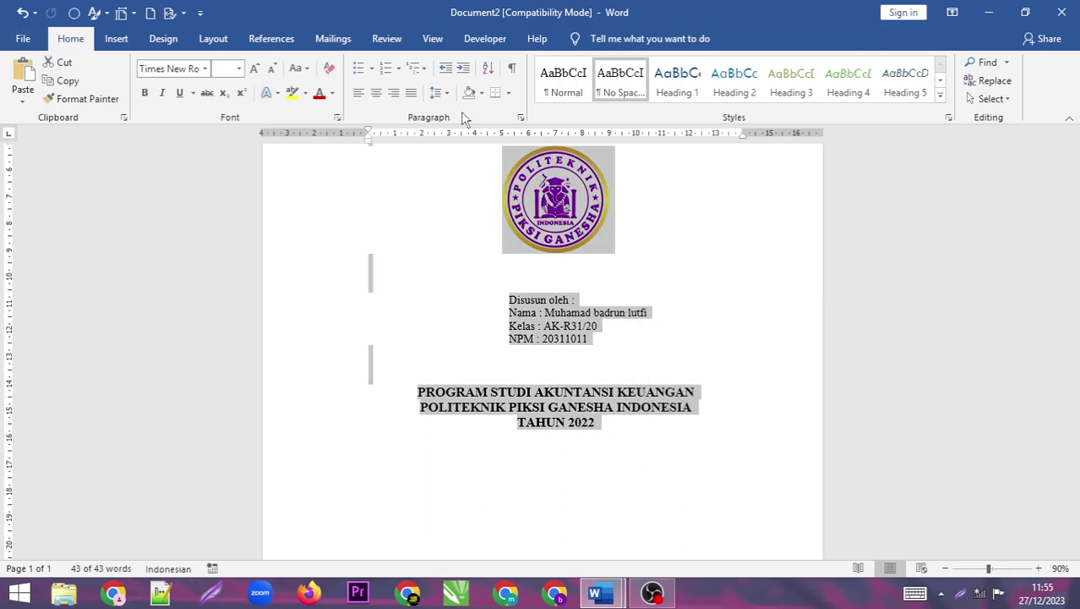
left_click(437, 92)
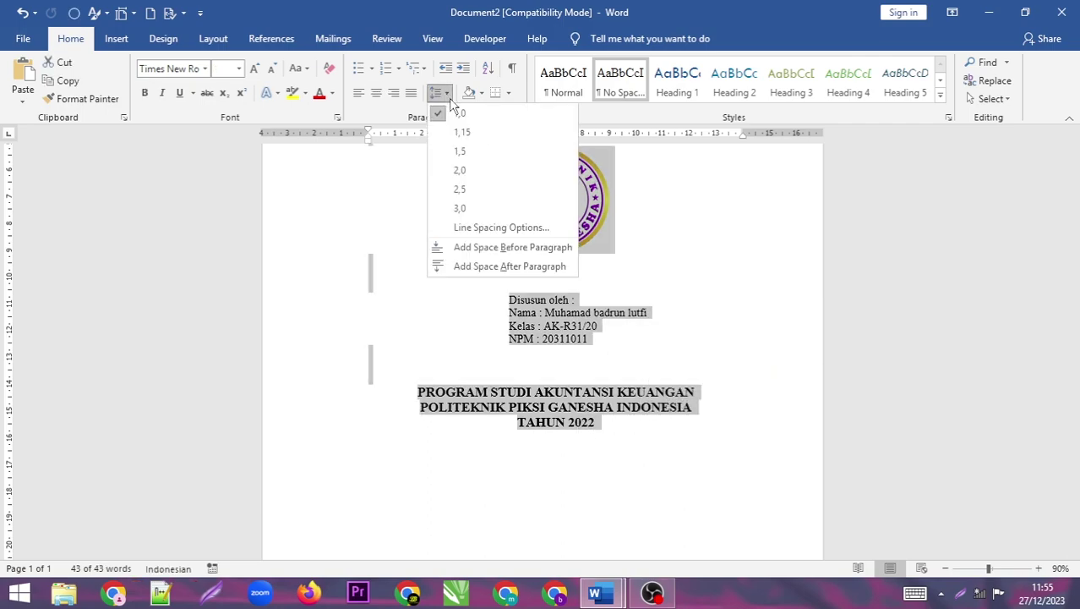
left_click(465, 149)
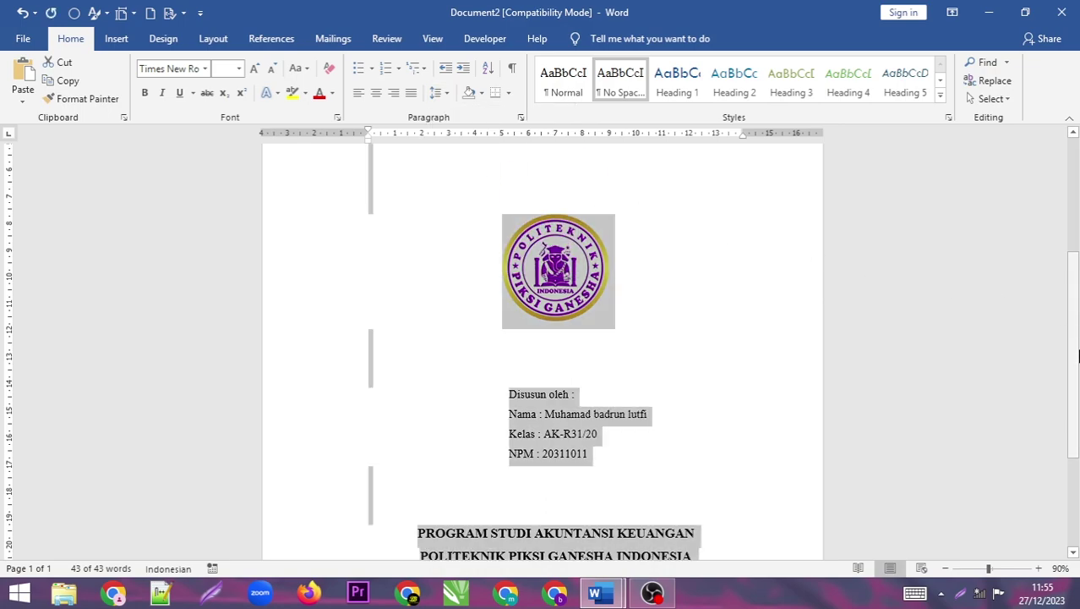
scroll(1077, 355, "down", 1)
scroll(1077, 355, "up", 3)
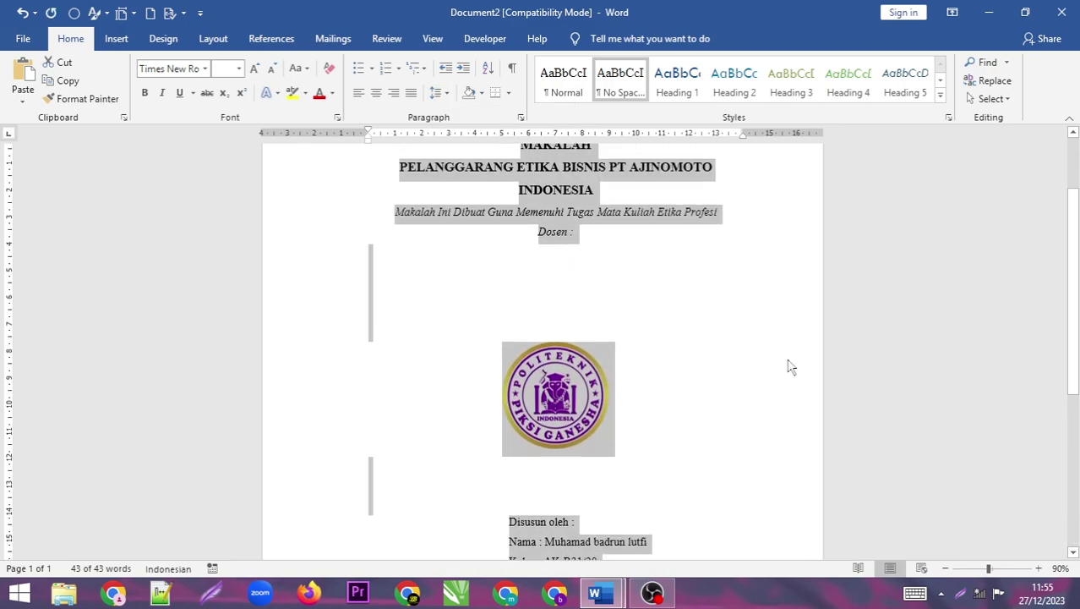
left_click(612, 443)
Review the spaced cover page and open the File backstage
scroll(1077, 317, "down", 1)
scroll(1077, 317, "down", 3)
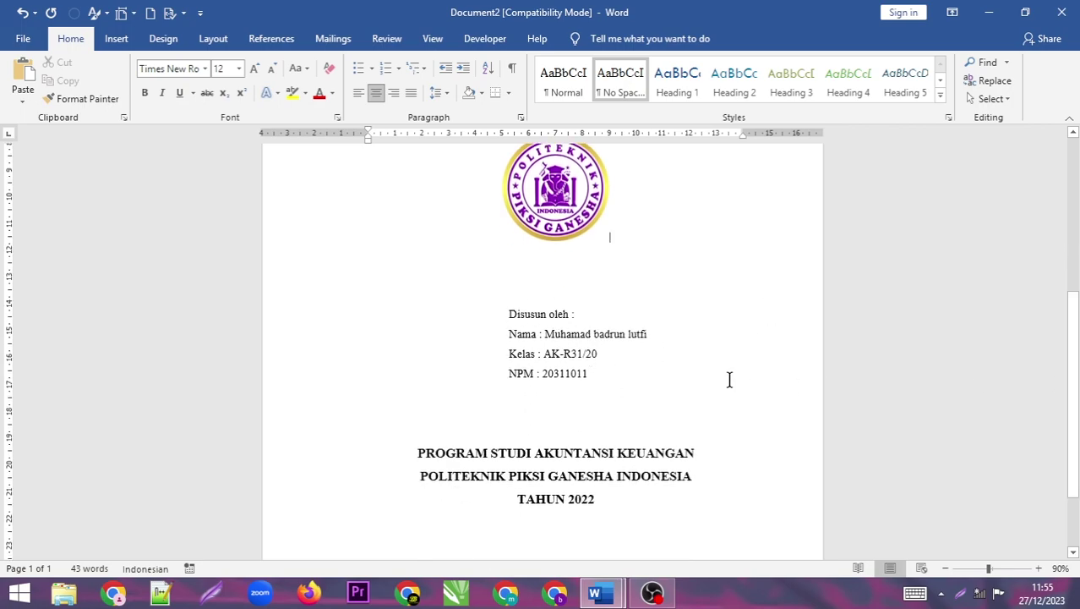
scroll(1077, 415, "down", 2)
scroll(1077, 415, "up", 1)
scroll(1073, 389, "up", 6)
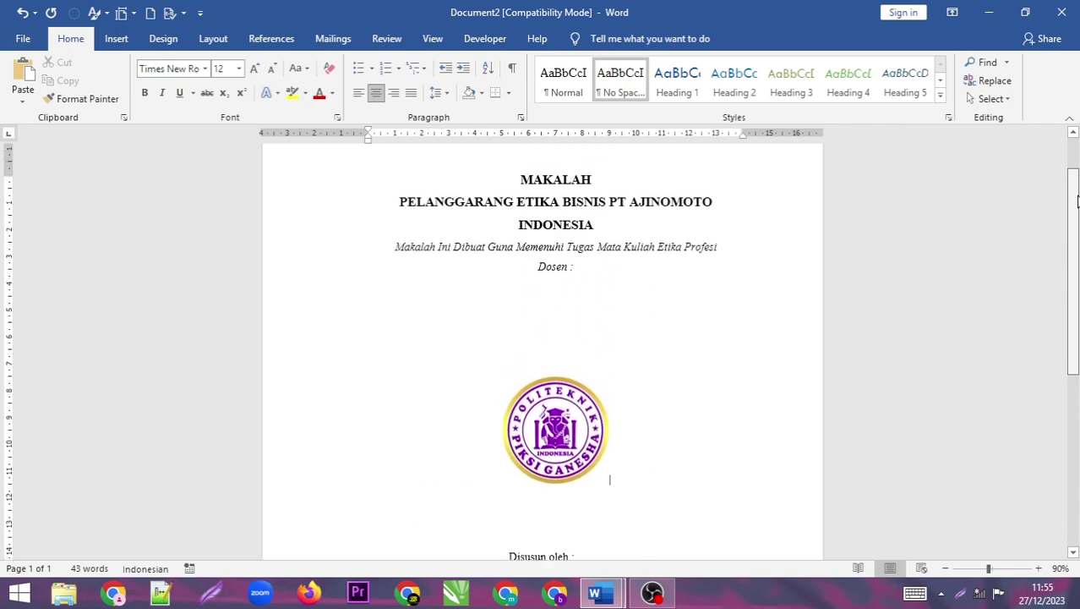
scroll(1068, 362, "down", 6)
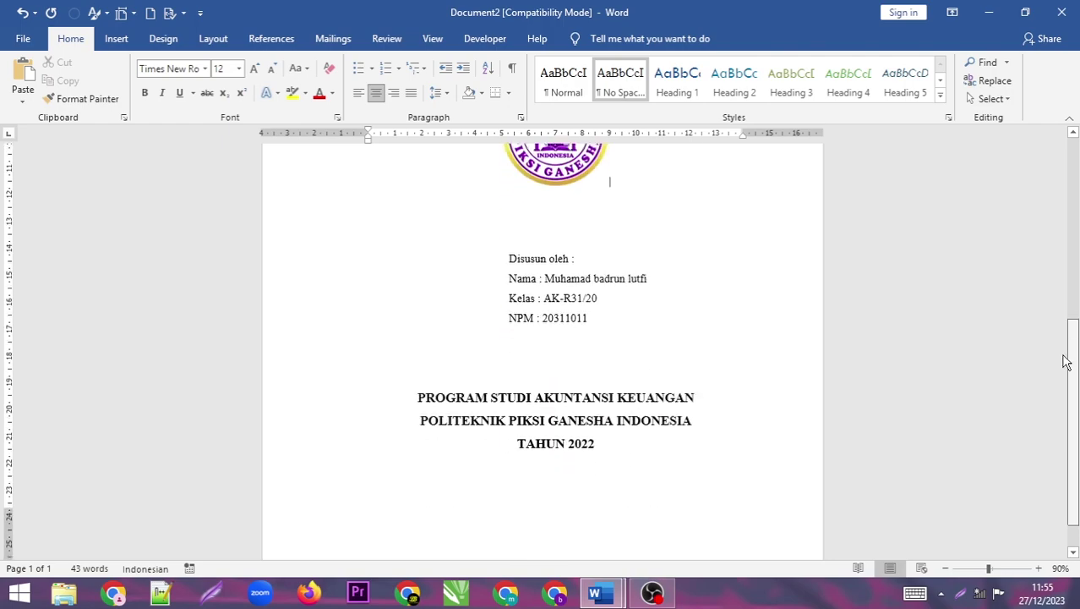
left_click(25, 40)
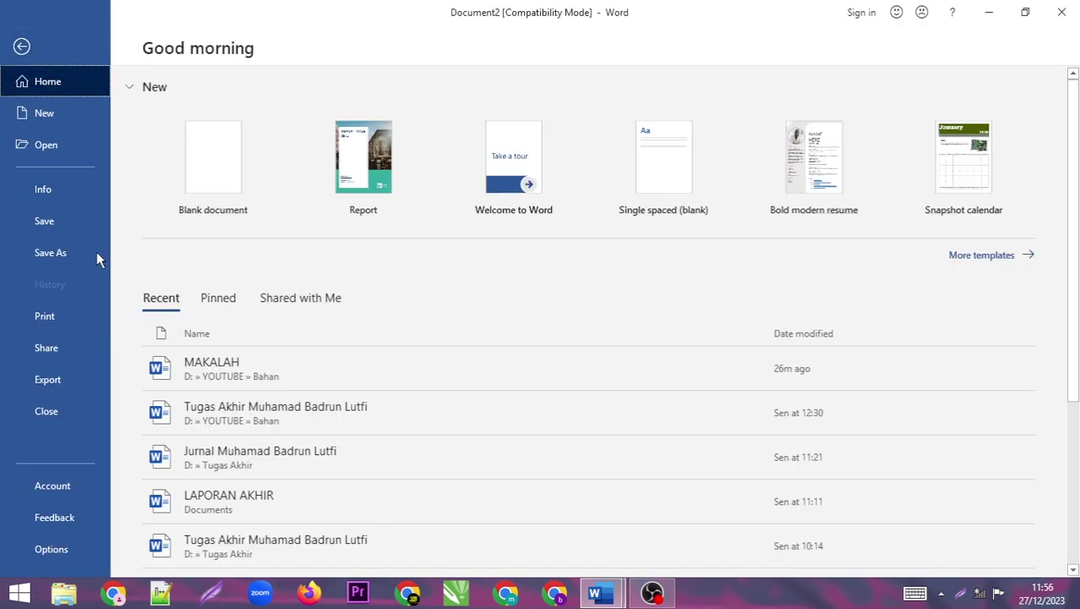
left_click(67, 309)
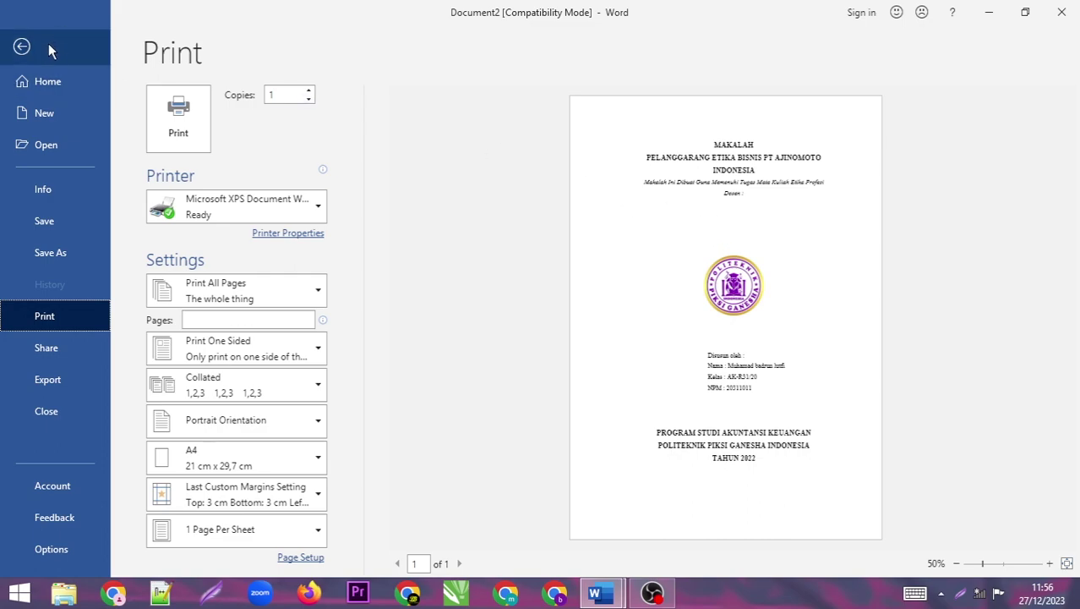
left_click(24, 46)
scroll(1078, 311, "down", 3)
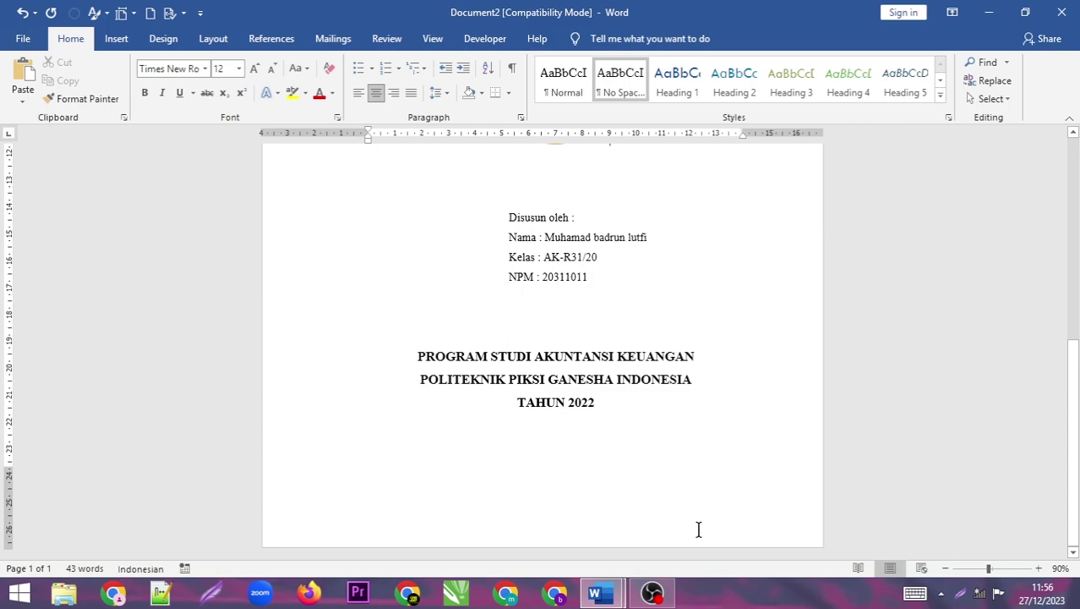
Move past TAHUN 2022 onto page 2 and type the heading KATA PENGANTAR
left_click(657, 472)
key("Return")
key("Return")
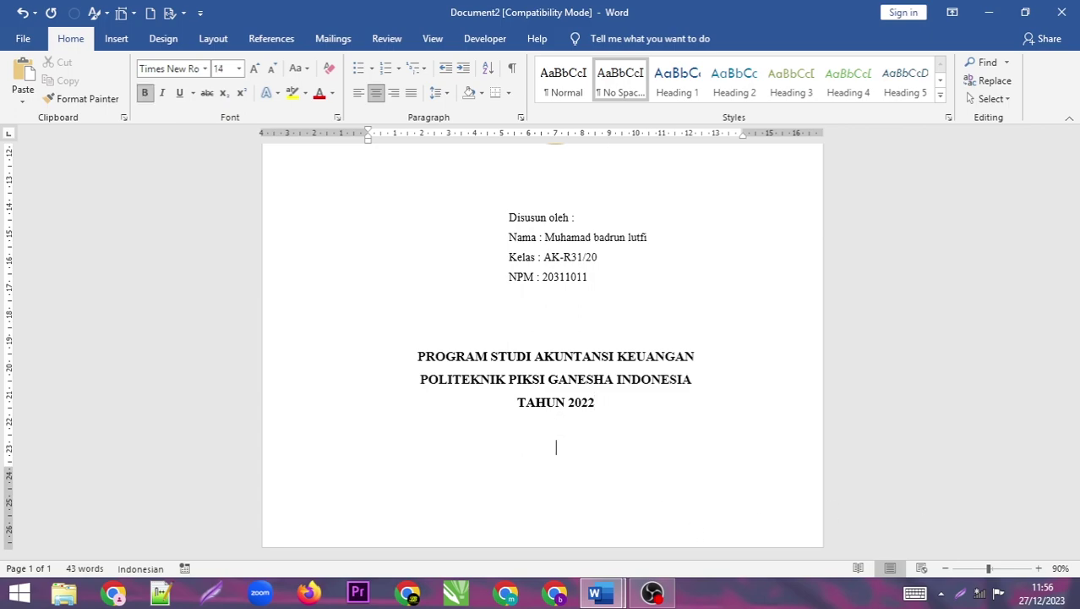
key("Return")
key("Return")
key("Return")
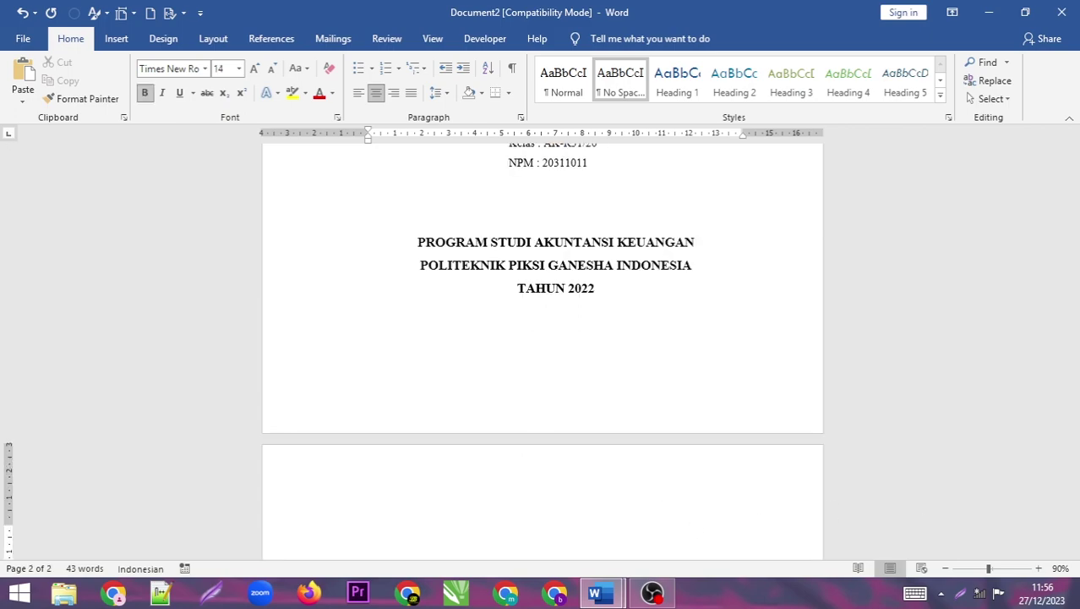
key("BackSpace")
key("BackSpace")
key("BackSpace")
key("Return")
key("Return")
key("Return")
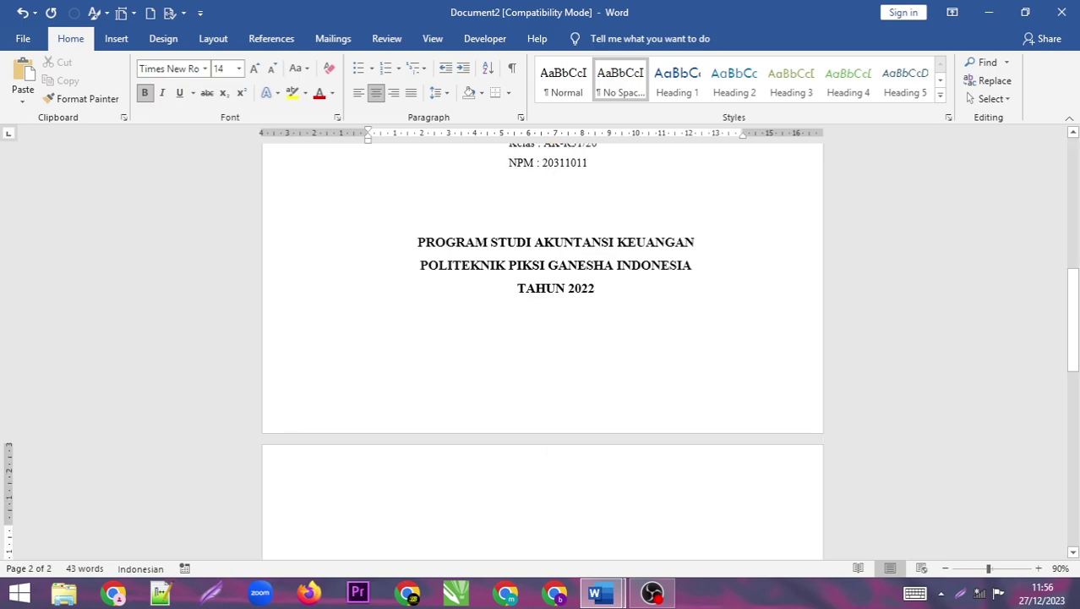
type("KATA")
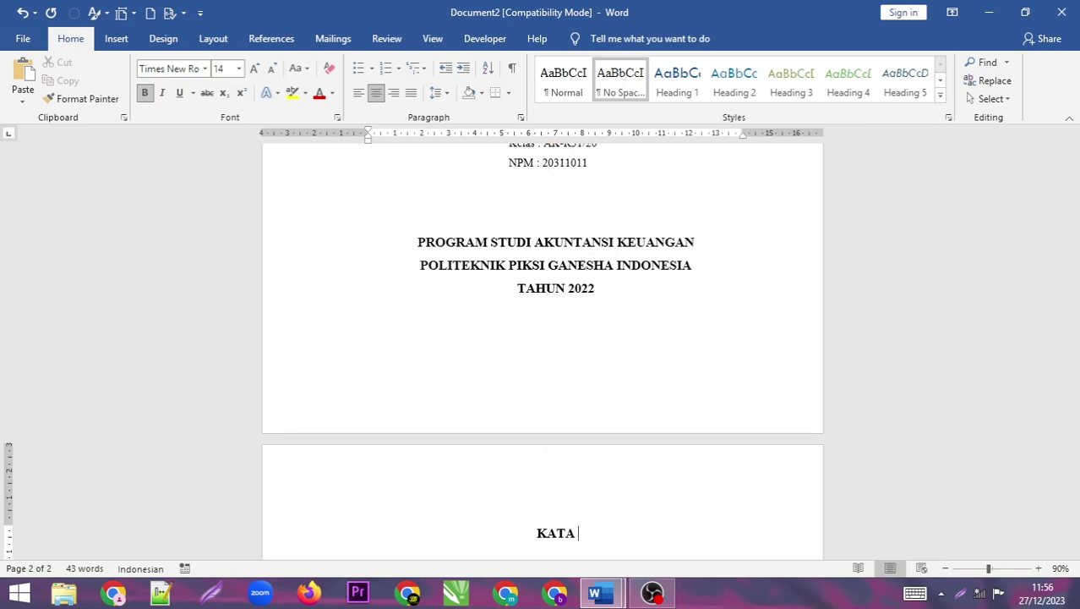
type(" PENGA")
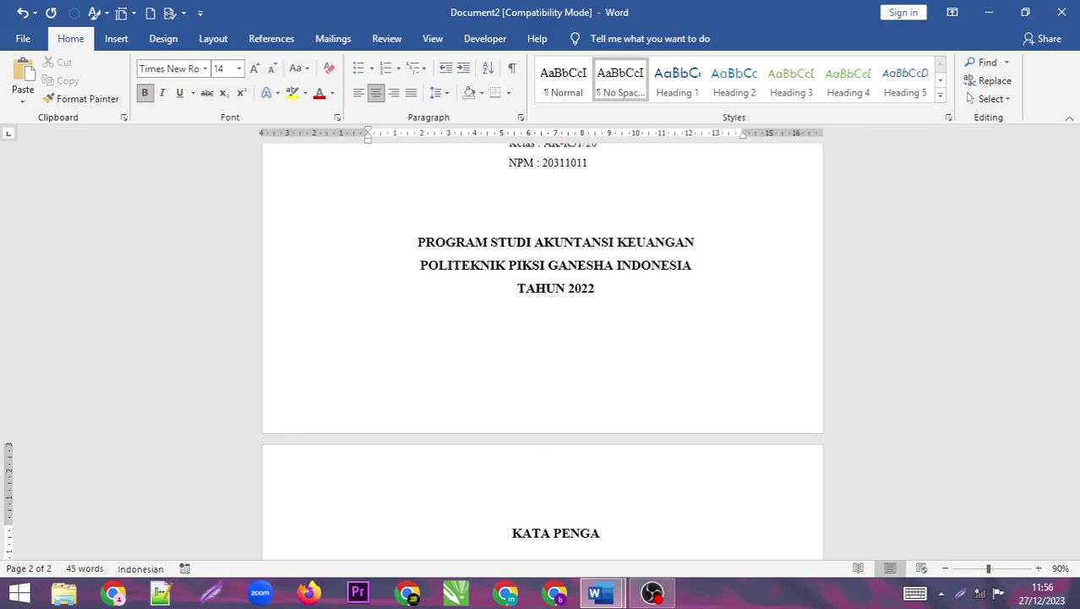
type("NTAR")
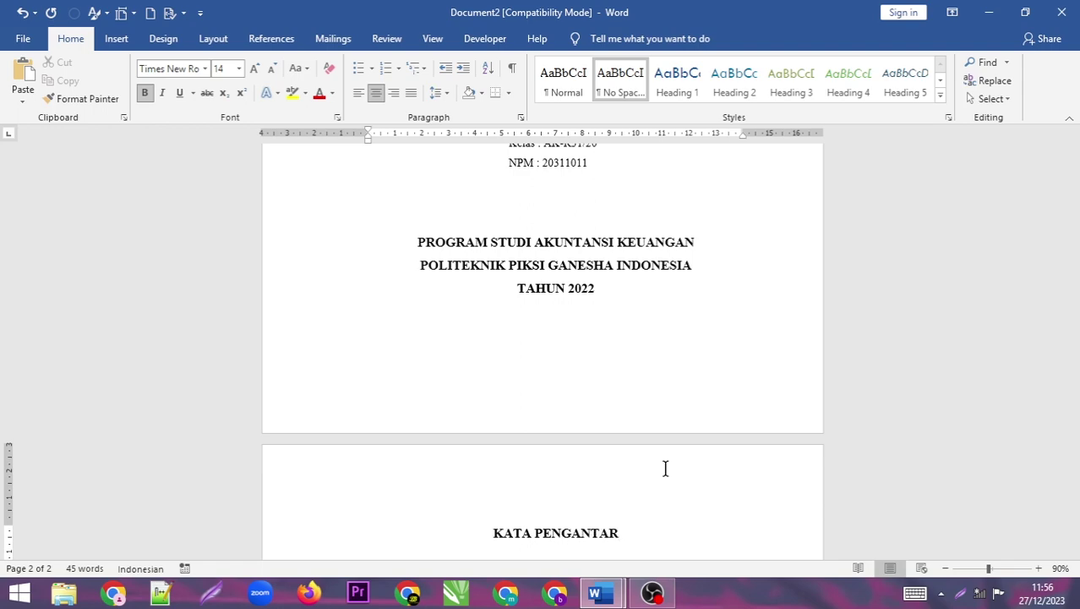
left_click_drag(1072, 334, 1059, 363)
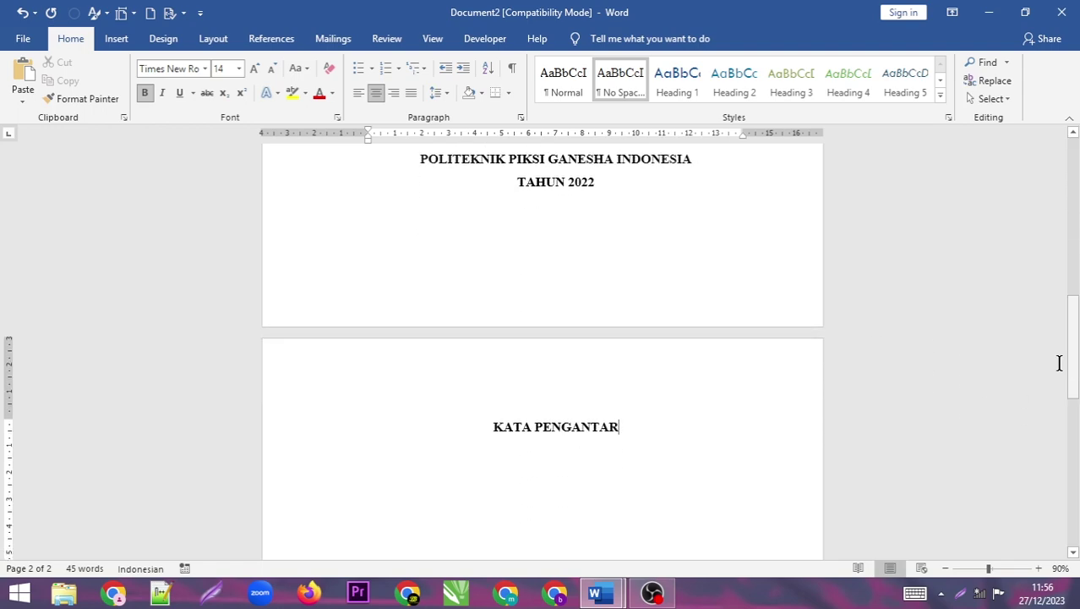
Add an empty left-aligned line beneath the KATA PENGANTAR heading
left_click(570, 427)
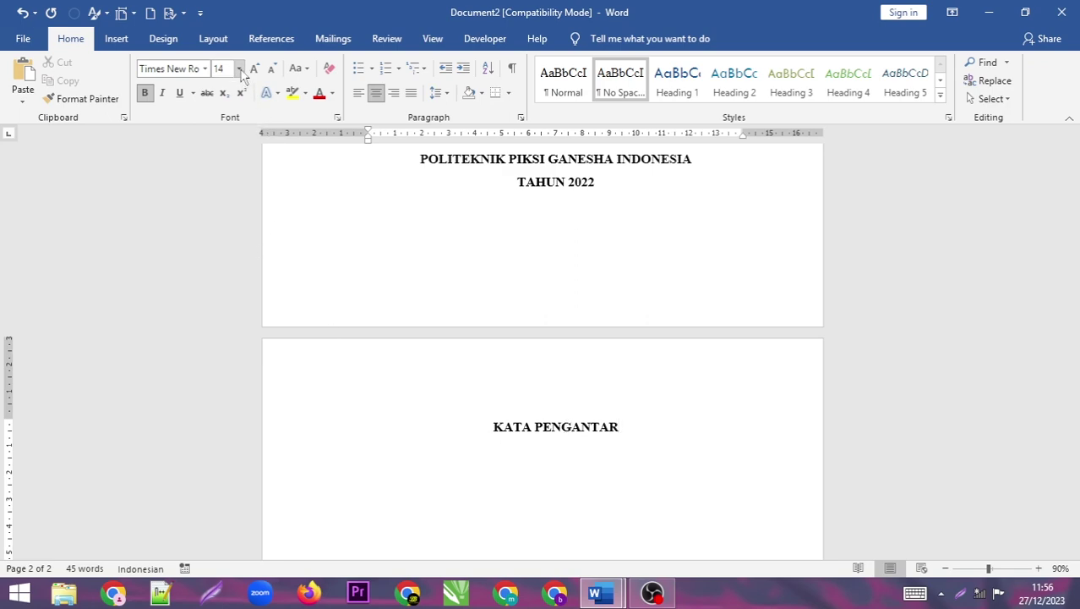
left_click_drag(622, 426, 501, 433)
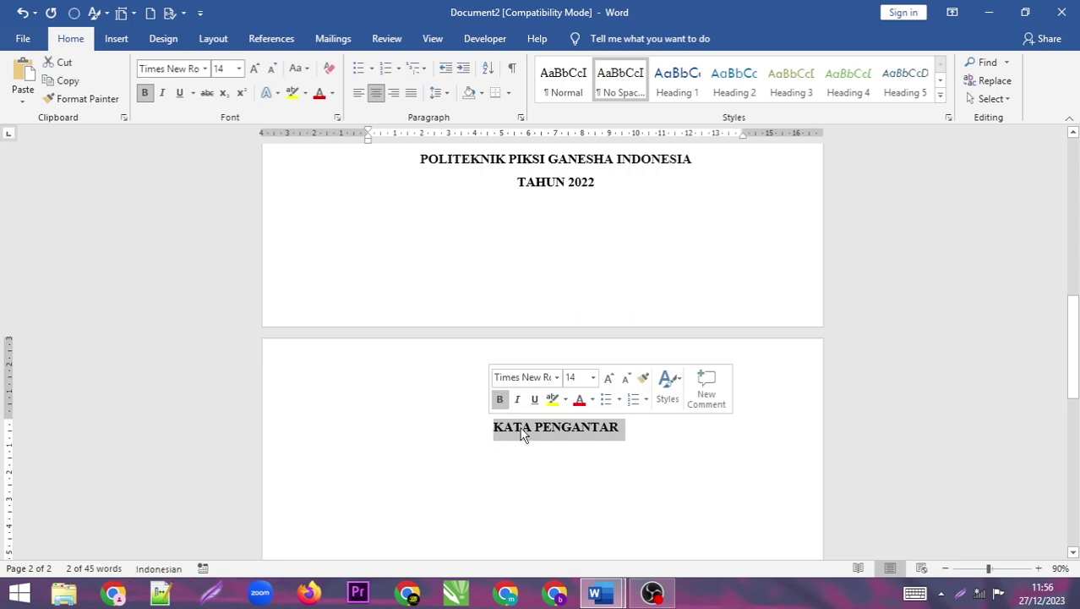
left_click(653, 428)
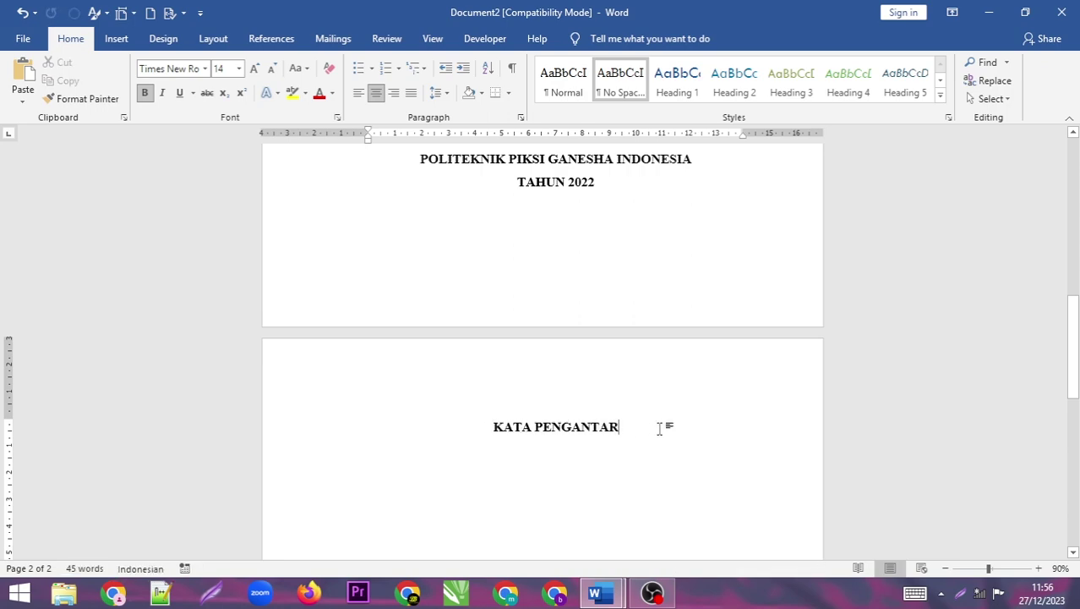
key("Return")
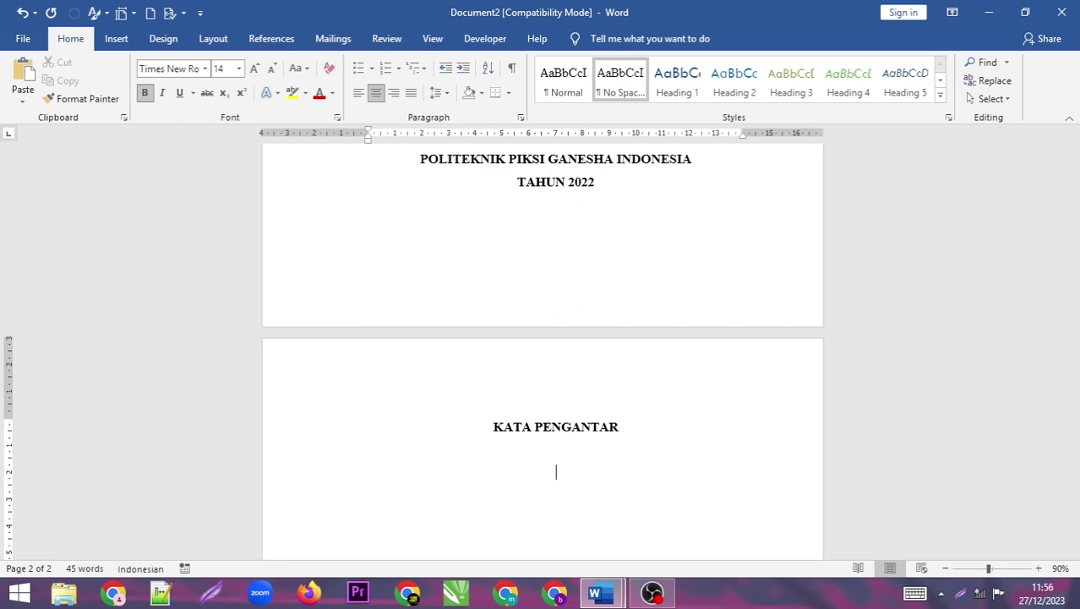
mouse_move(599, 594)
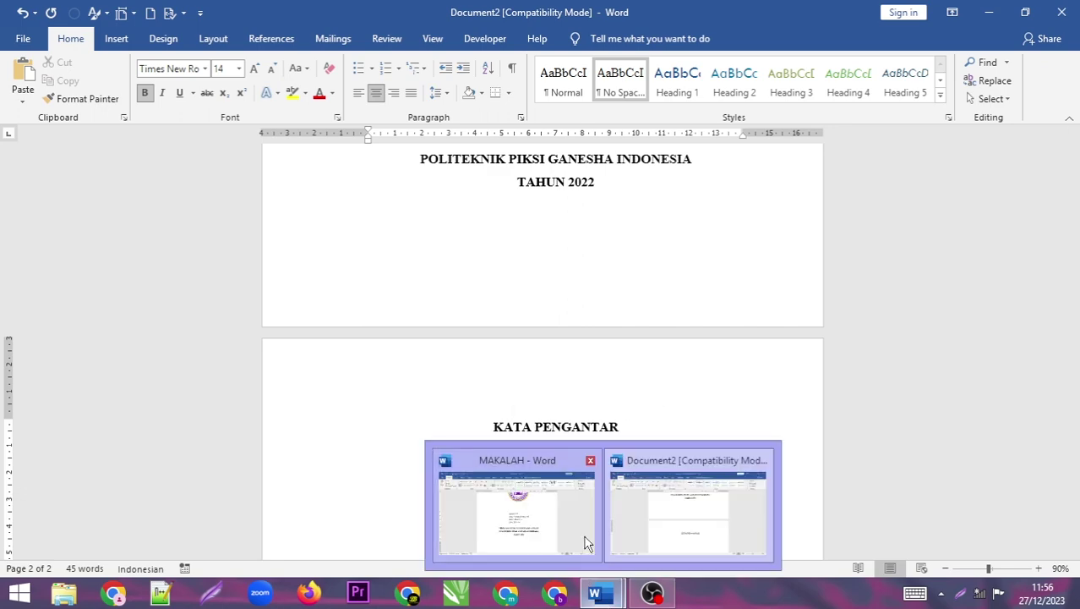
left_click(630, 484)
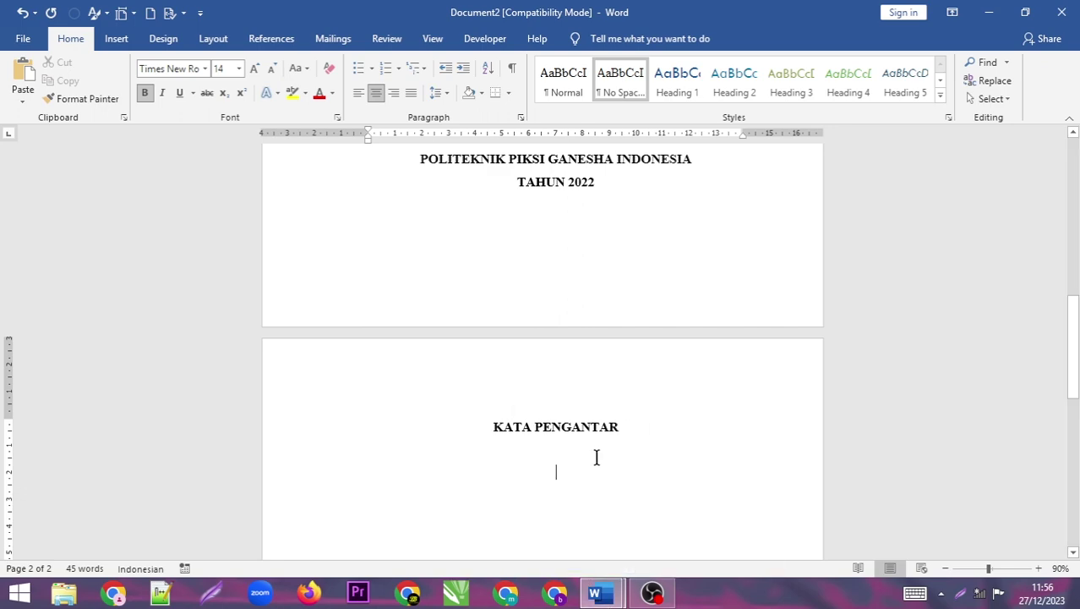
key("BackSpace")
key("ctrl+l")
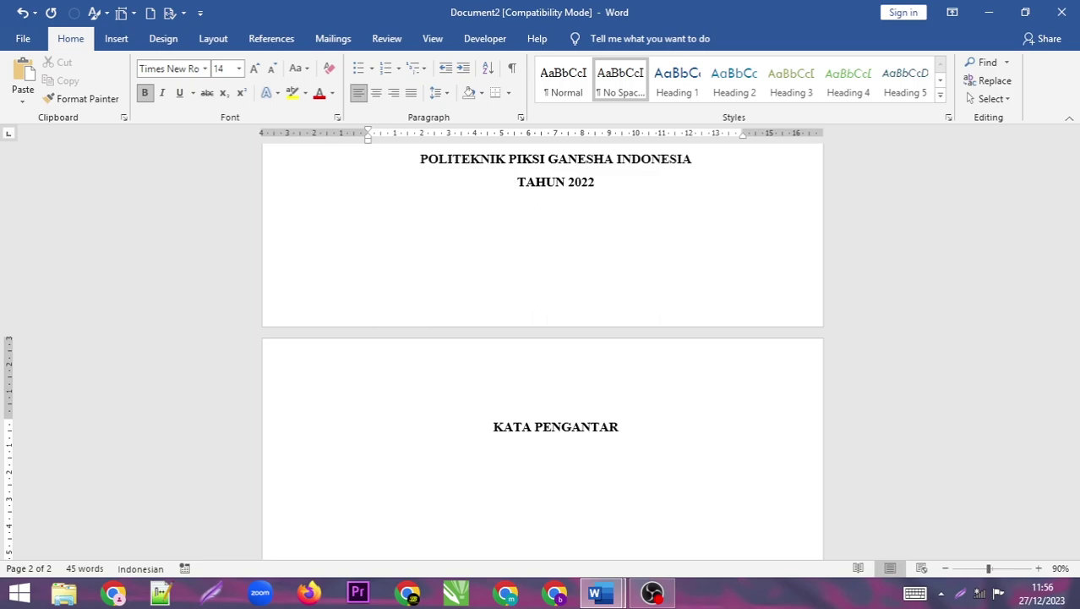
In MAKALAH, select and copy the three preface paragraphs, then return to Document2
mouse_move(595, 592)
left_click(559, 536)
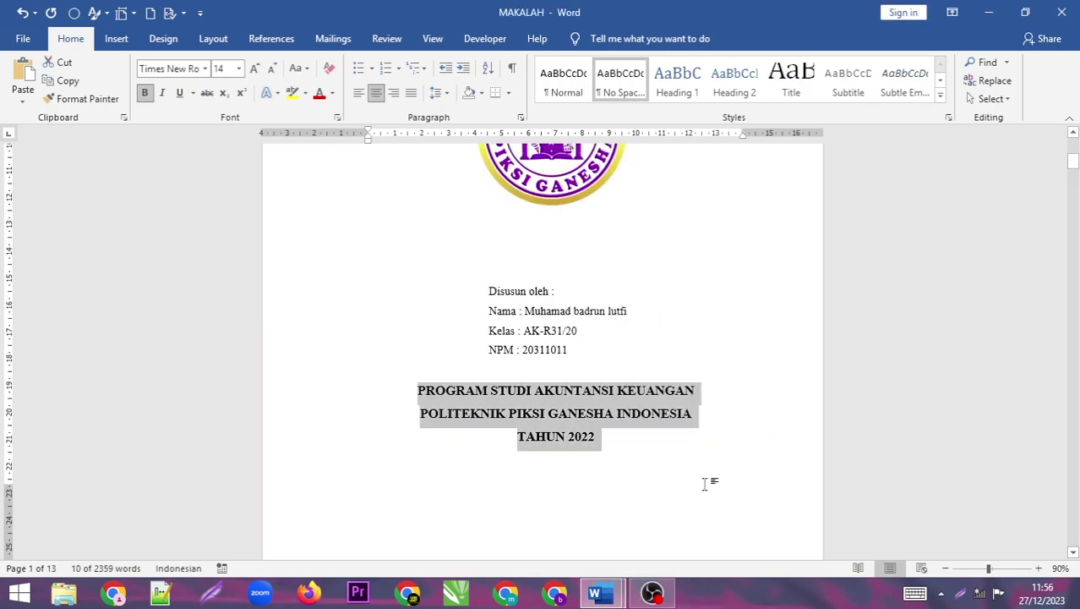
left_click_drag(1073, 165, 1074, 177)
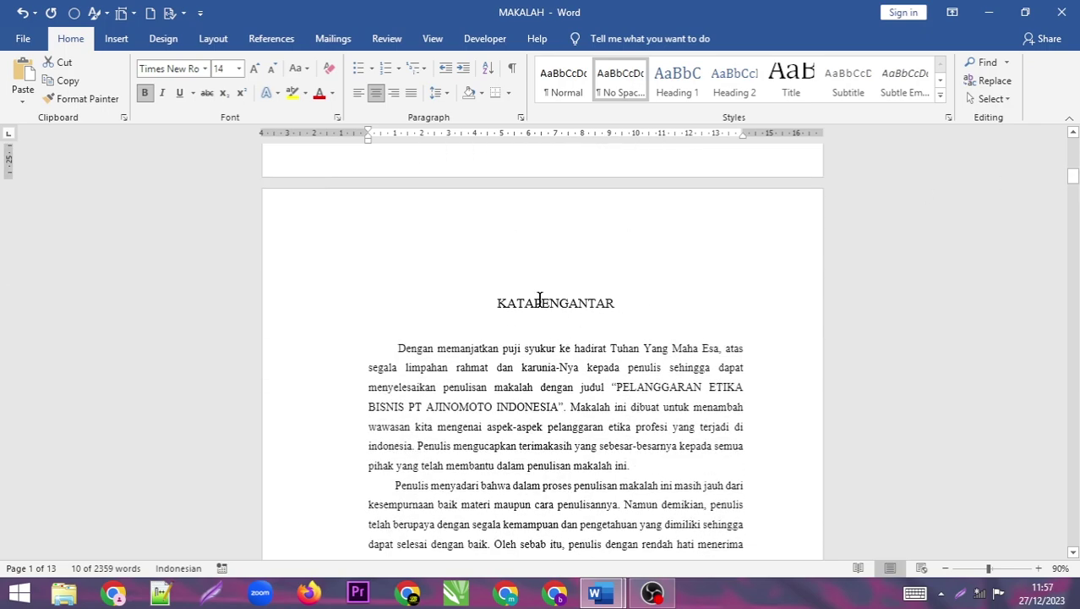
mouse_move(1073, 175)
left_mouse_down()
mouse_move(1073, 192)
mouse_move(1074, 178)
left_mouse_up()
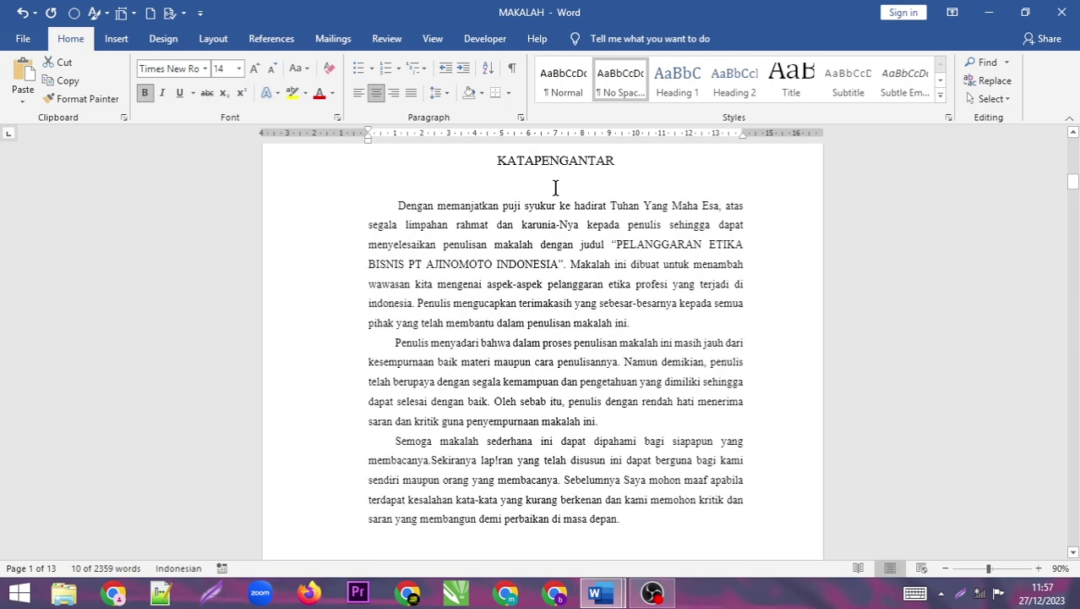
left_click_drag(393, 203, 647, 515)
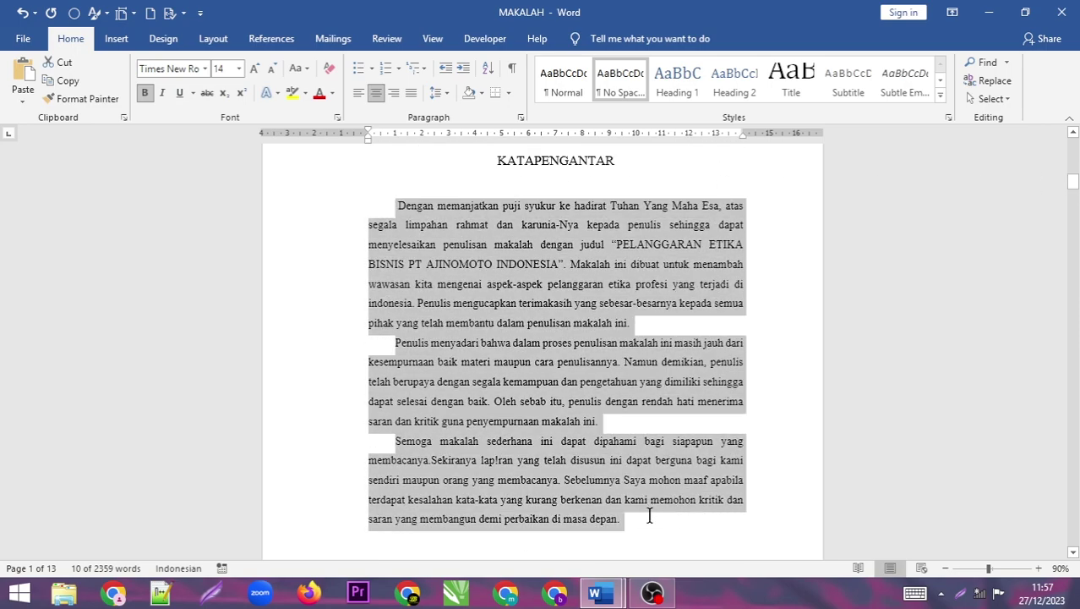
right_click(602, 488)
left_click(653, 273)
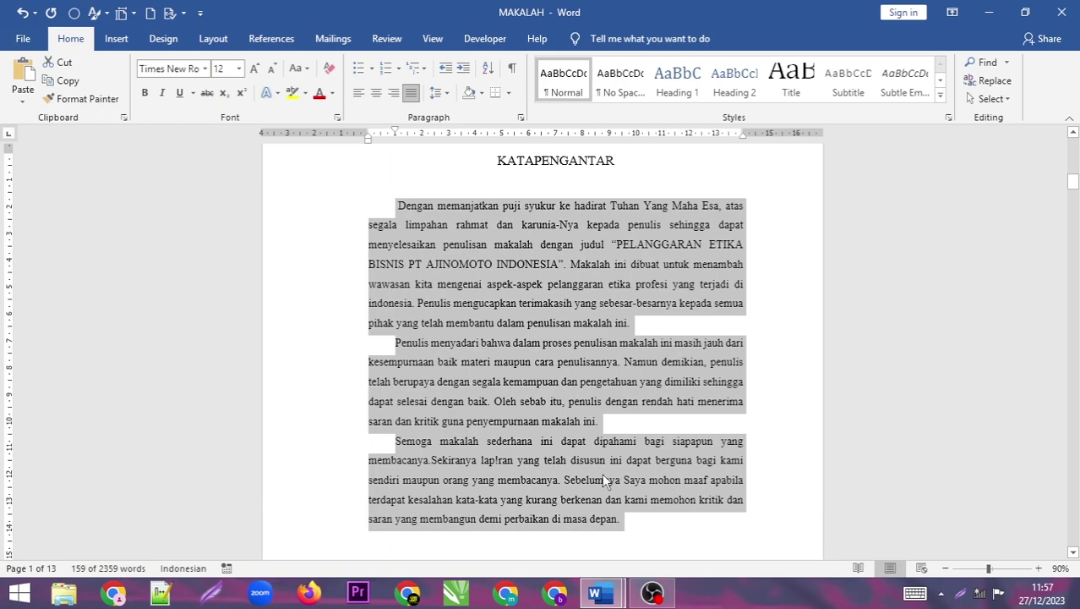
mouse_move(609, 595)
left_click(667, 533)
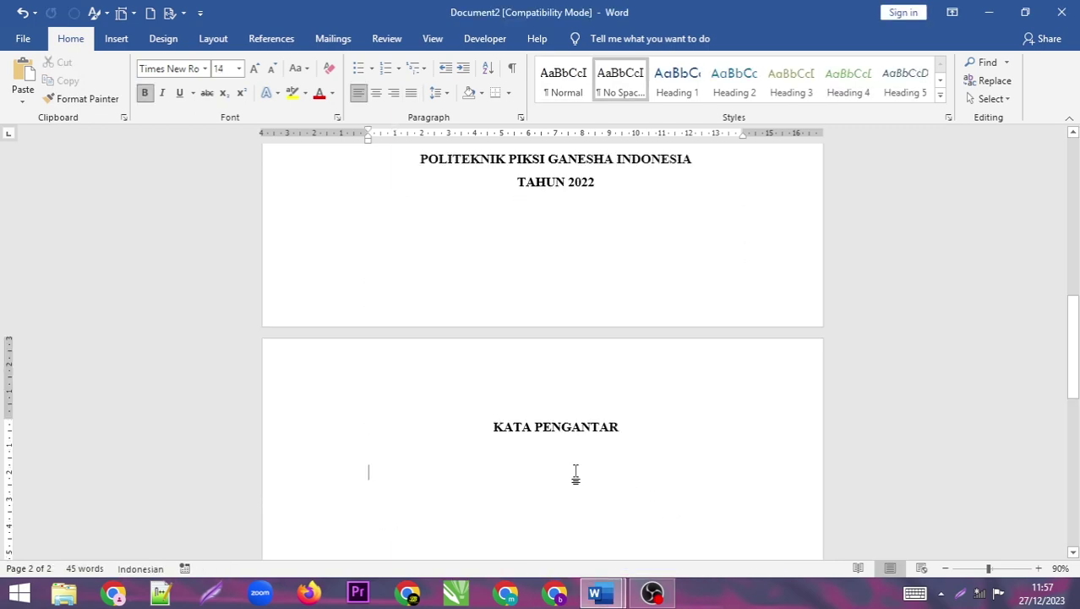
Paste the preface under KATA PENGANTAR with a Paste Options choice and select all the pasted text
key("ctrl+v")
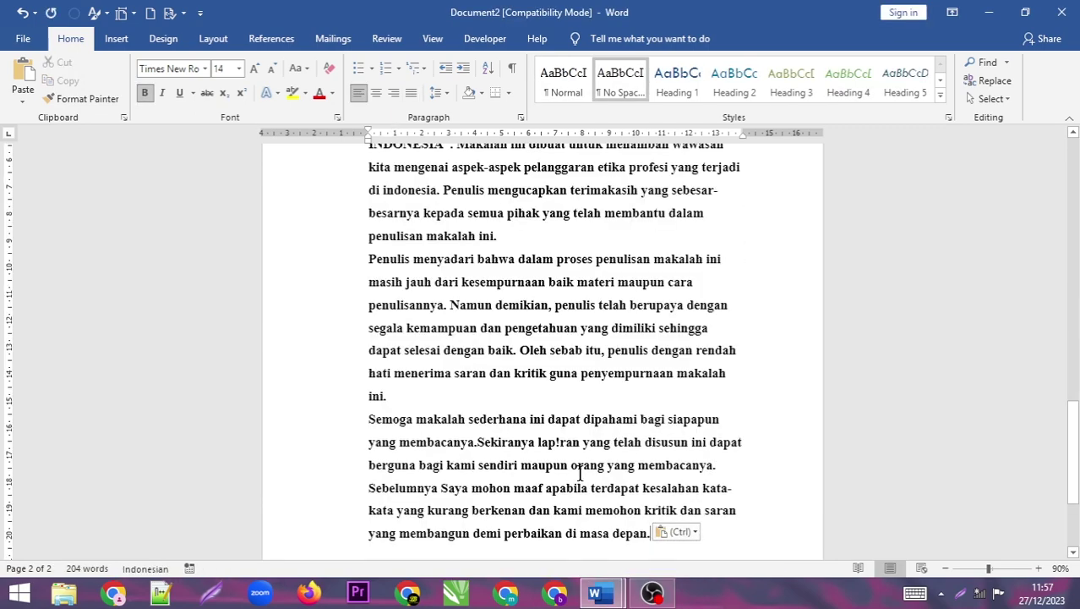
left_click(681, 532)
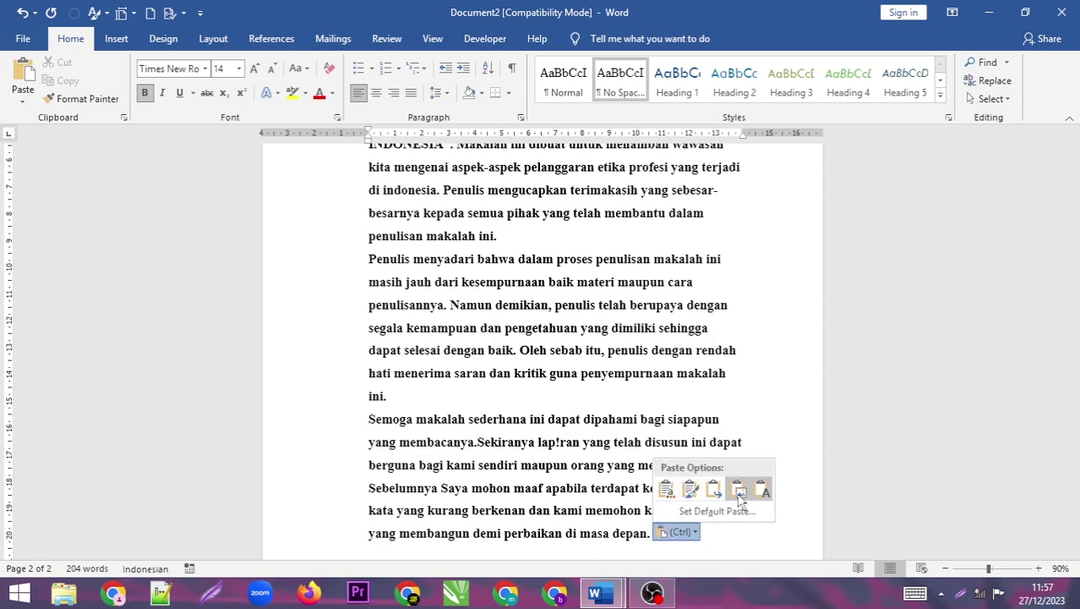
left_click(763, 492)
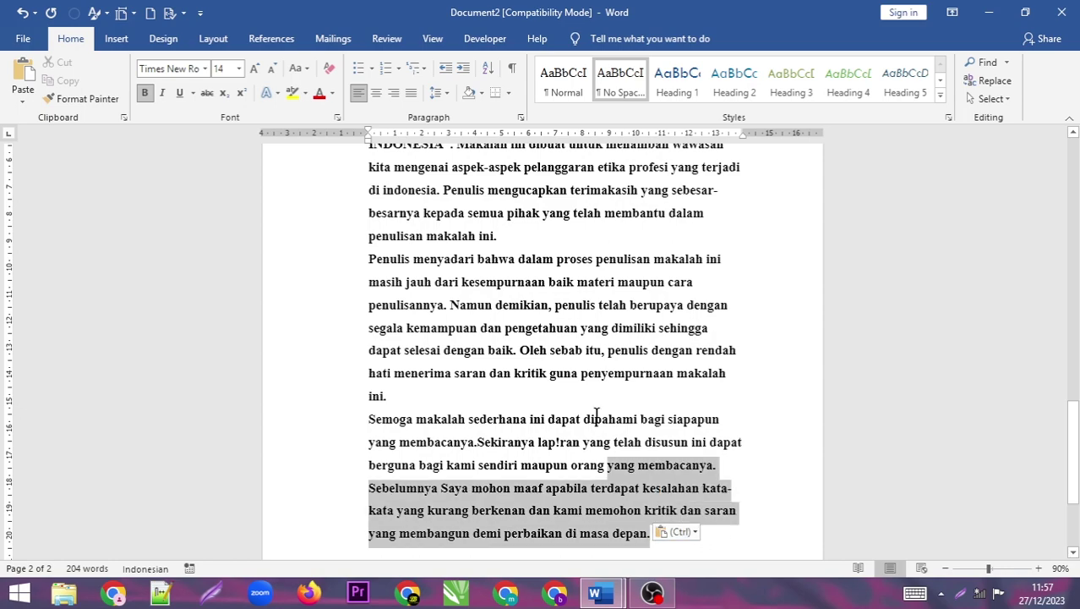
left_click_drag(726, 541, 507, 245)
left_click(429, 145)
scroll(429, 145, "up", 1)
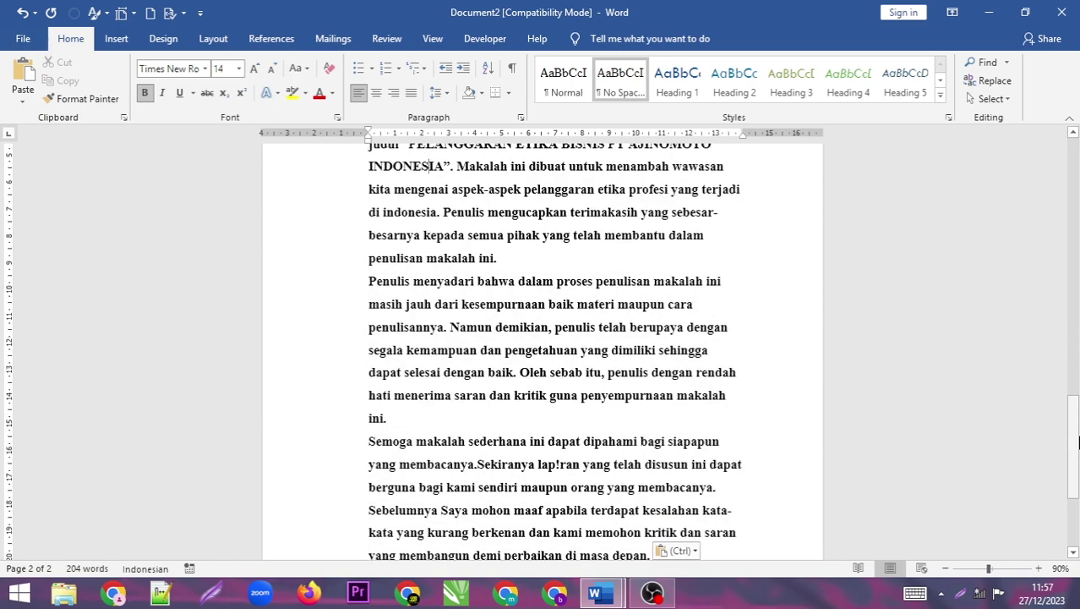
scroll(1078, 410, "up", 2)
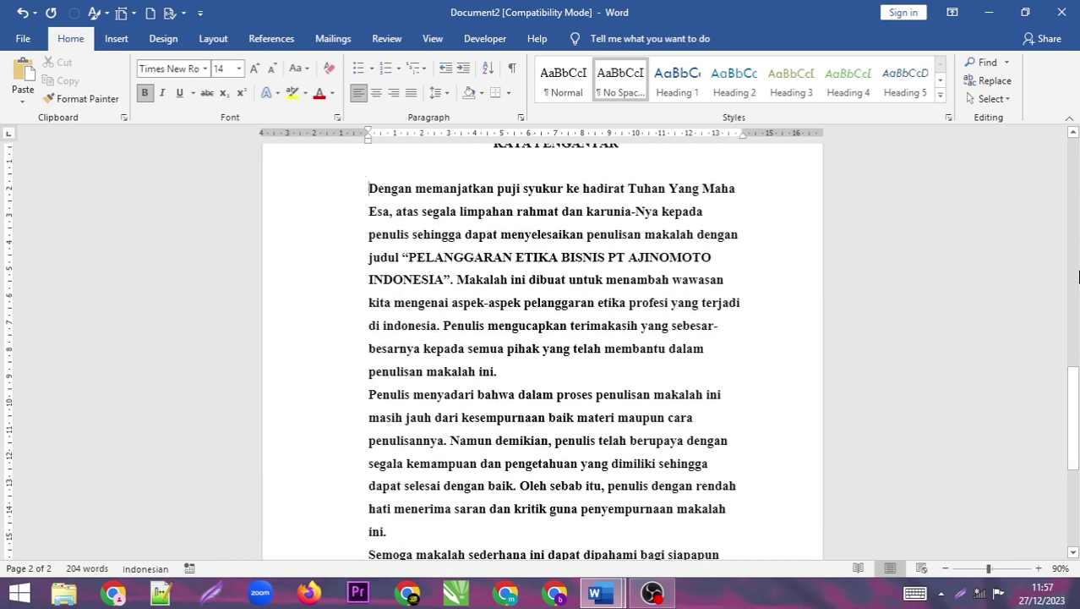
left_click_drag(1078, 406, 982, 471)
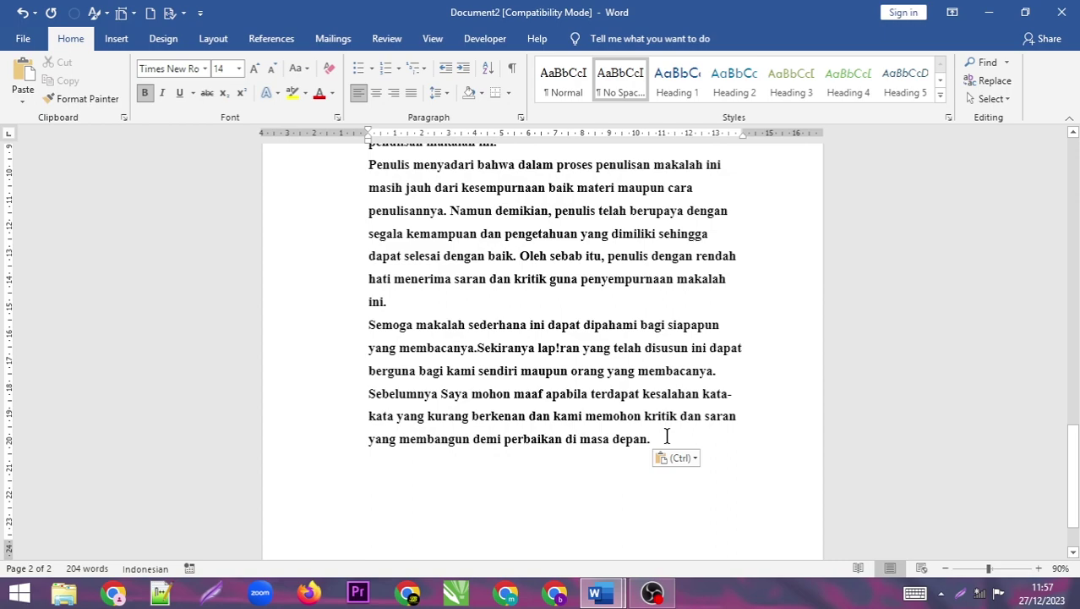
left_click(666, 435, "shift")
Remove bold, set the preface to 12 pt, keep 1,5 line spacing, and justify it
left_click(144, 93)
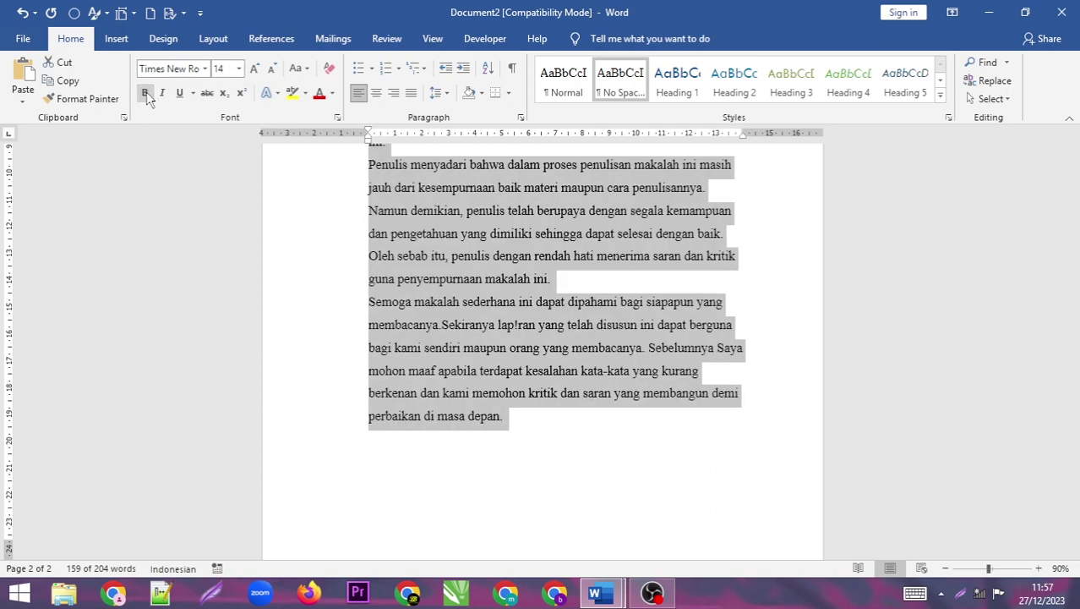
left_click_drag(1075, 443, 1077, 388)
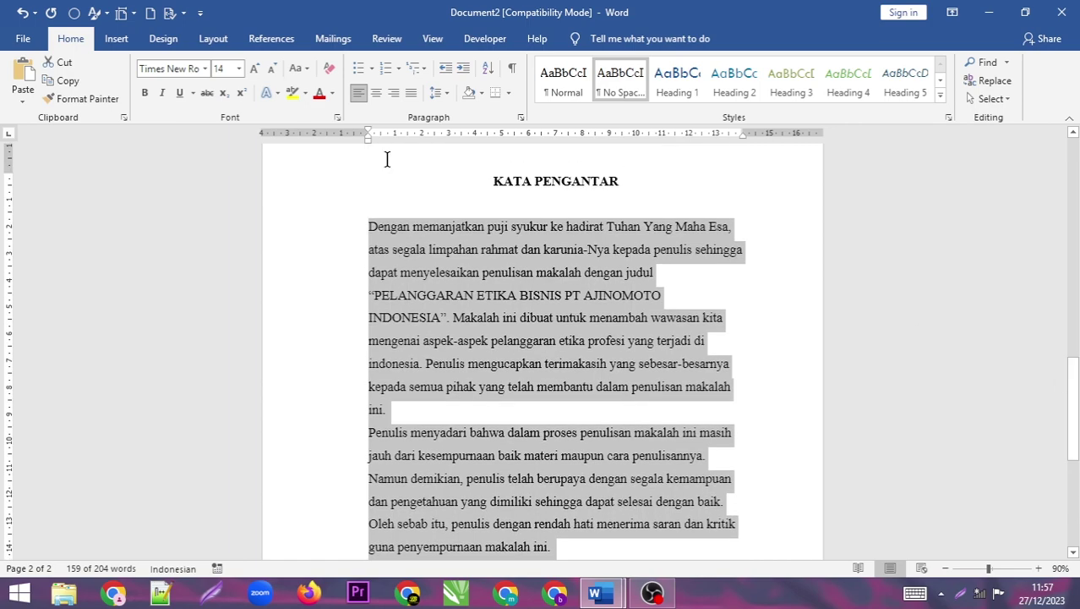
left_click(238, 68)
left_click(218, 149)
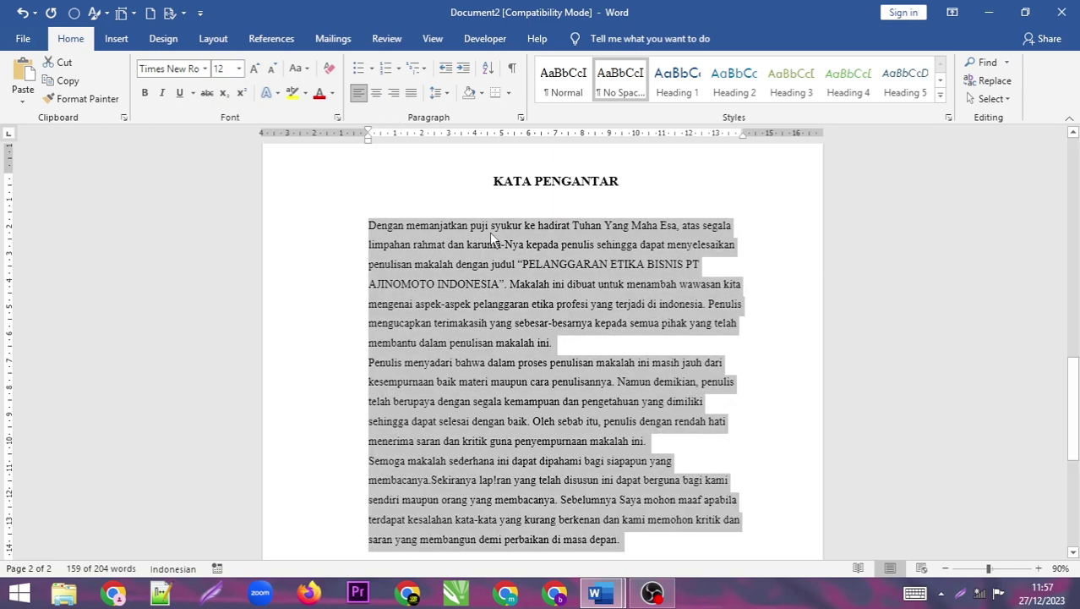
left_click(445, 94)
left_click(449, 152)
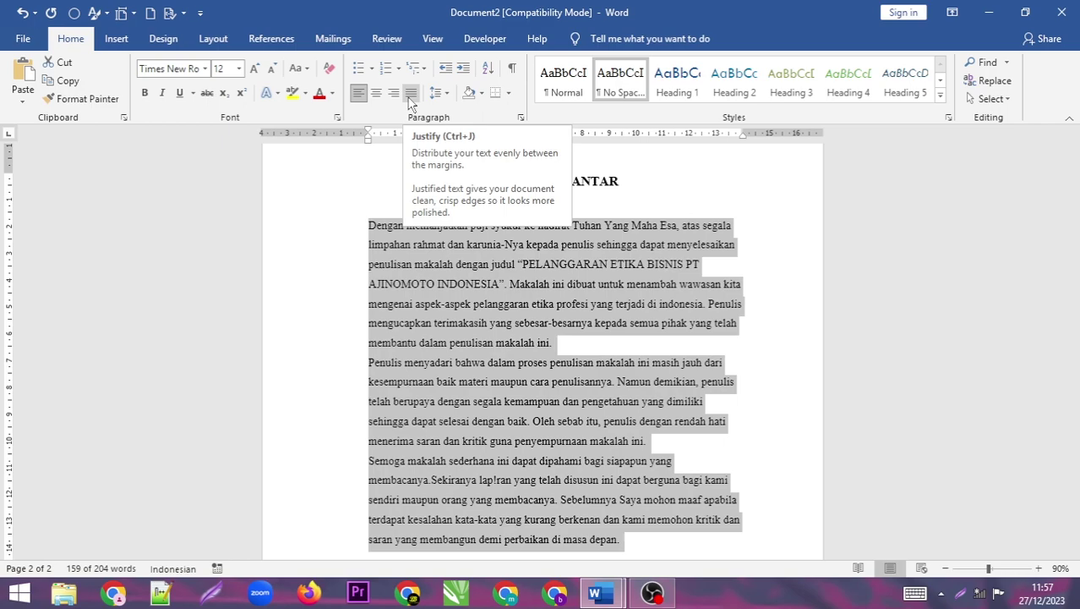
left_click(411, 95)
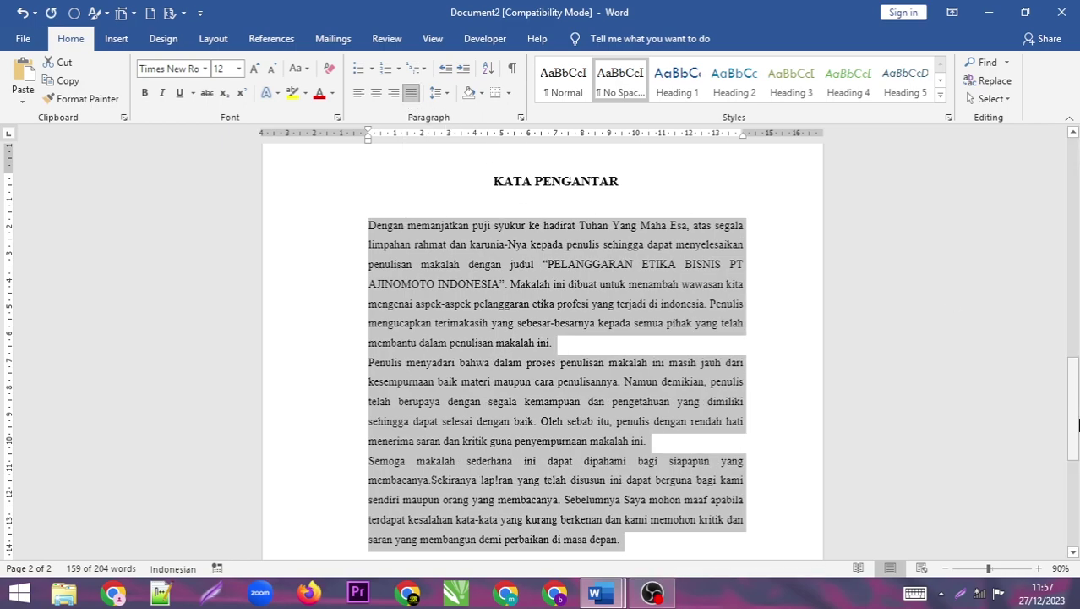
left_click_drag(1077, 425, 1077, 261)
Tab-indent the first lines of the Dengan, Penulis and Semoga paragraphs
left_click(677, 394)
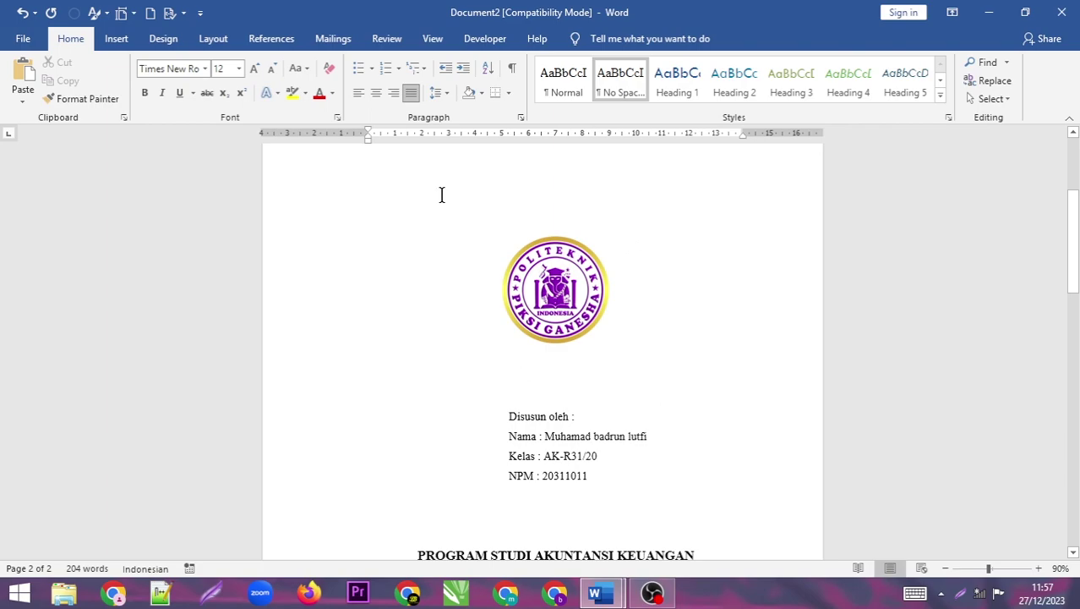
left_click_drag(1074, 222, 1077, 402)
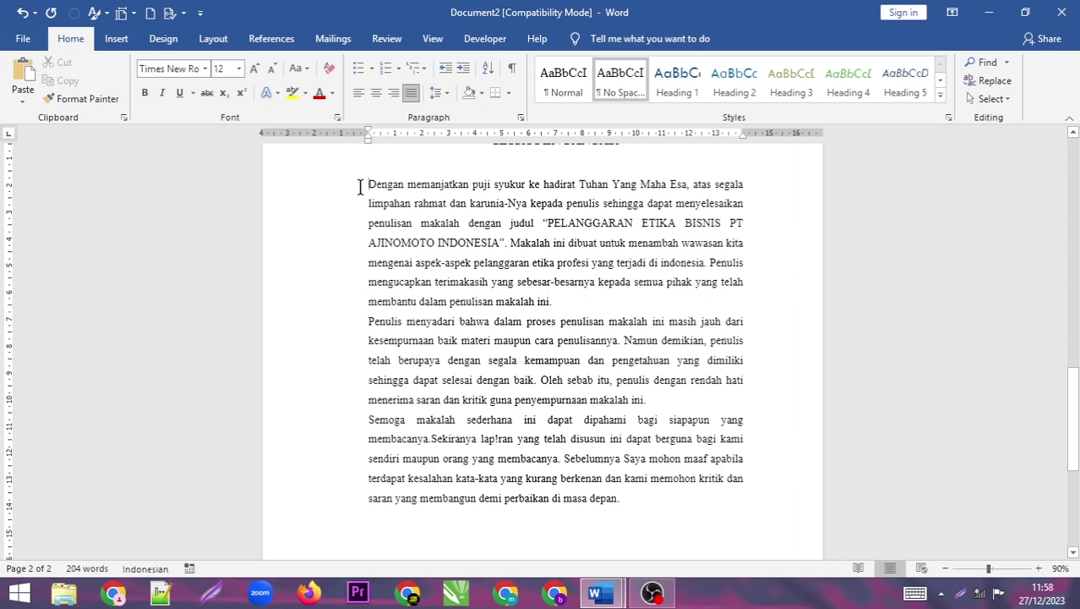
key("Tab")
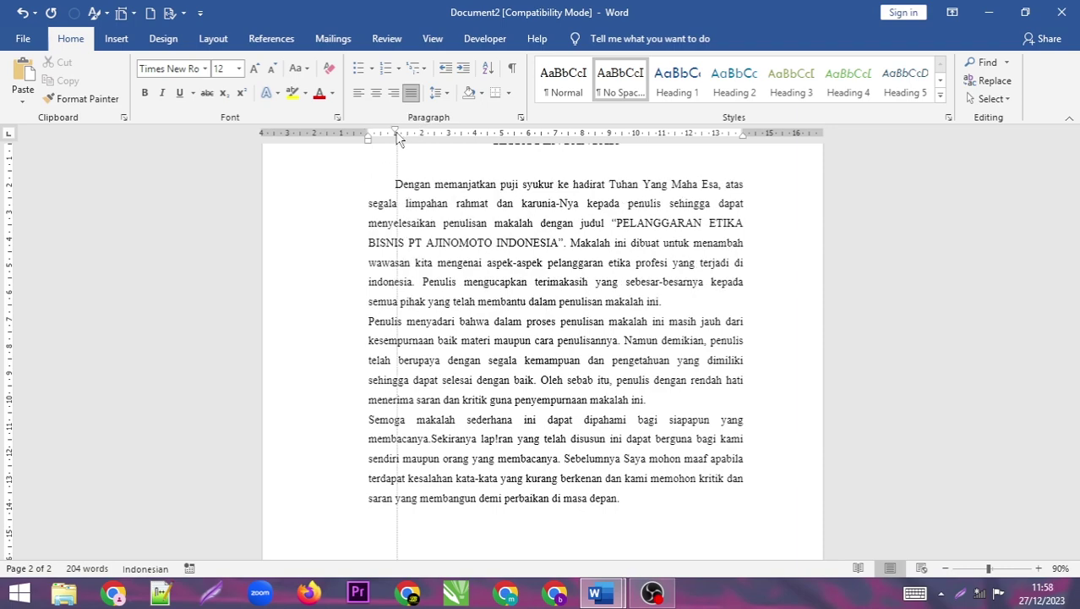
left_click(369, 323)
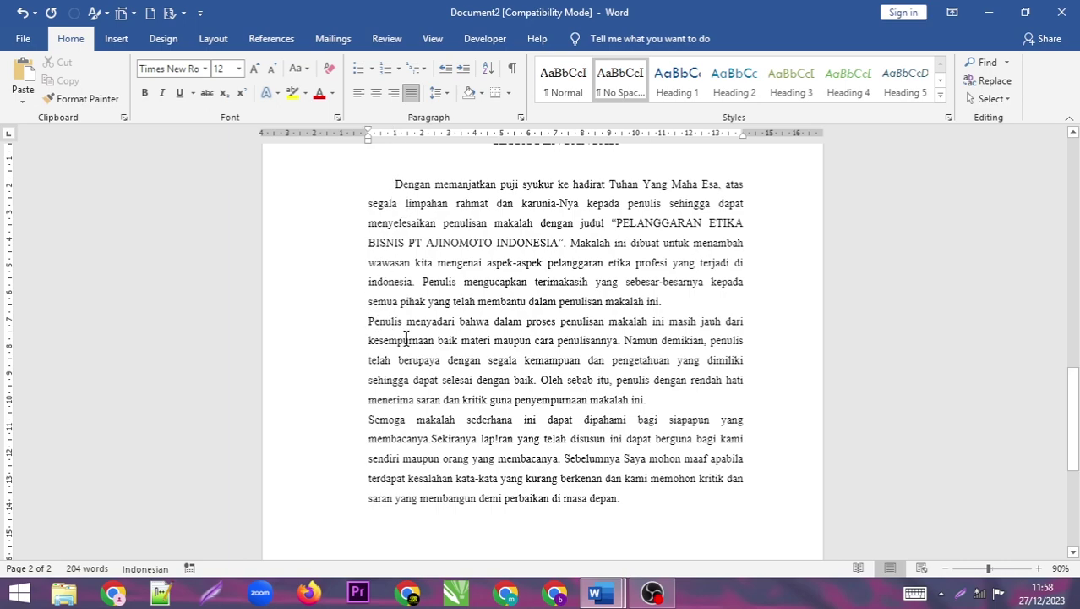
key("Tab")
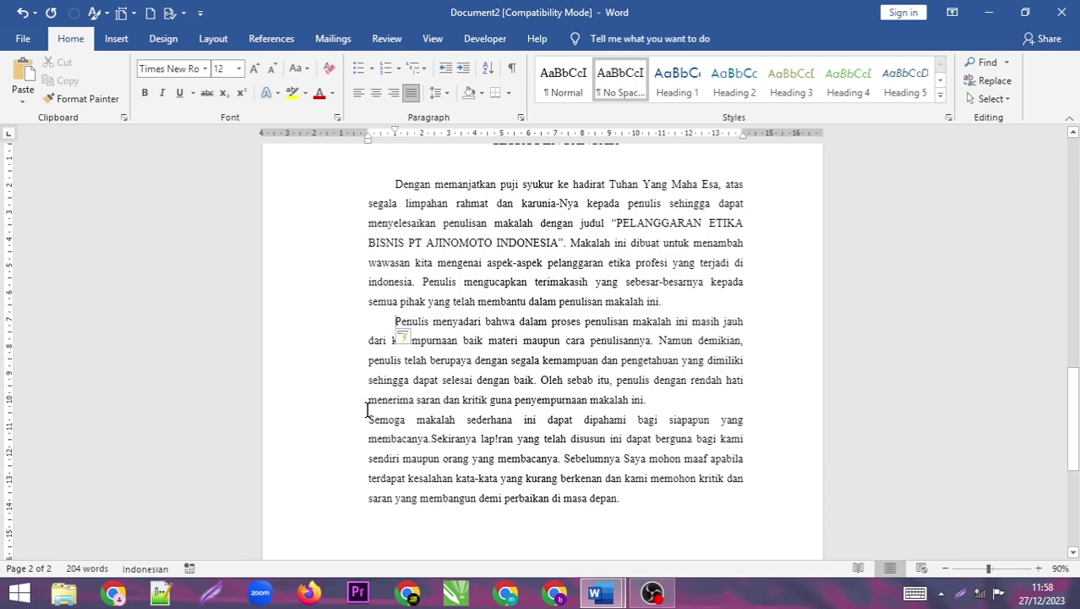
left_click(368, 418)
key("Tab")
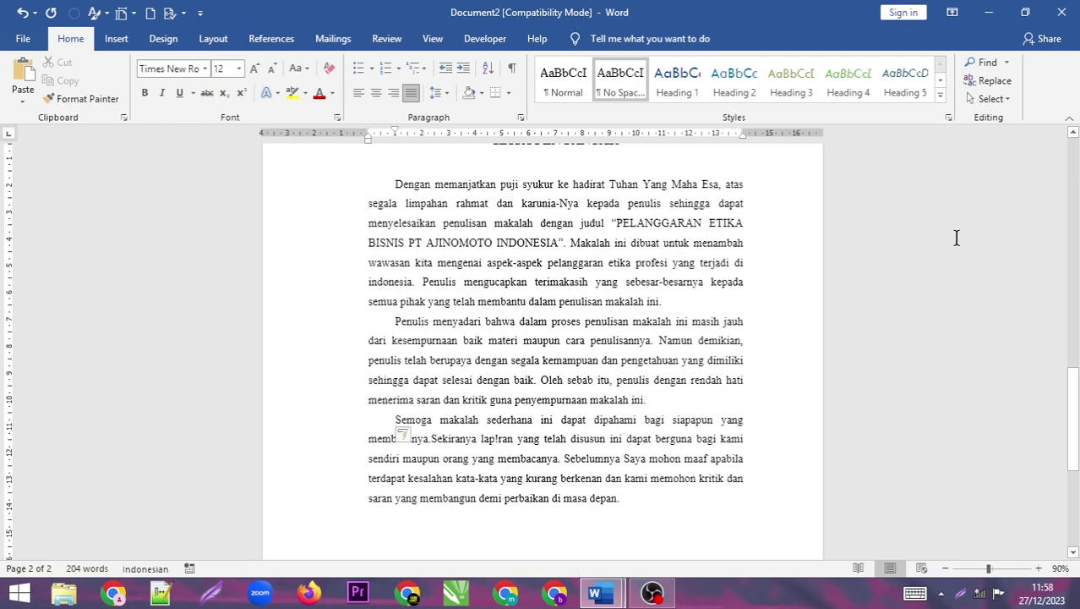
left_click_drag(1078, 378, 1049, 365)
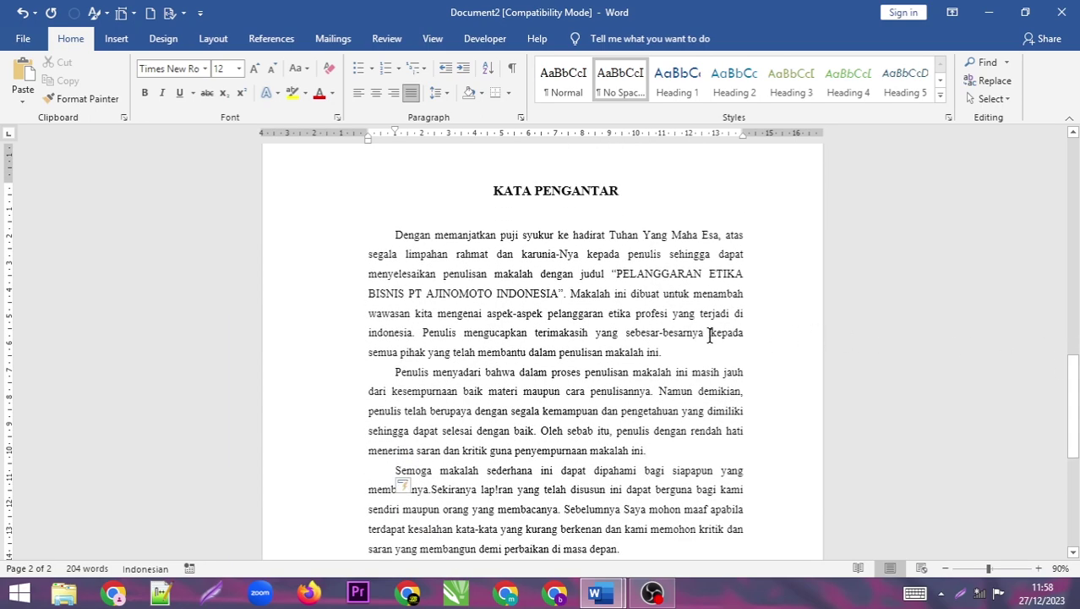
Remove the extra space before 'Oleh', fix the 'lap!ran' typo, and add a new line after 'depan.'
left_click(382, 232)
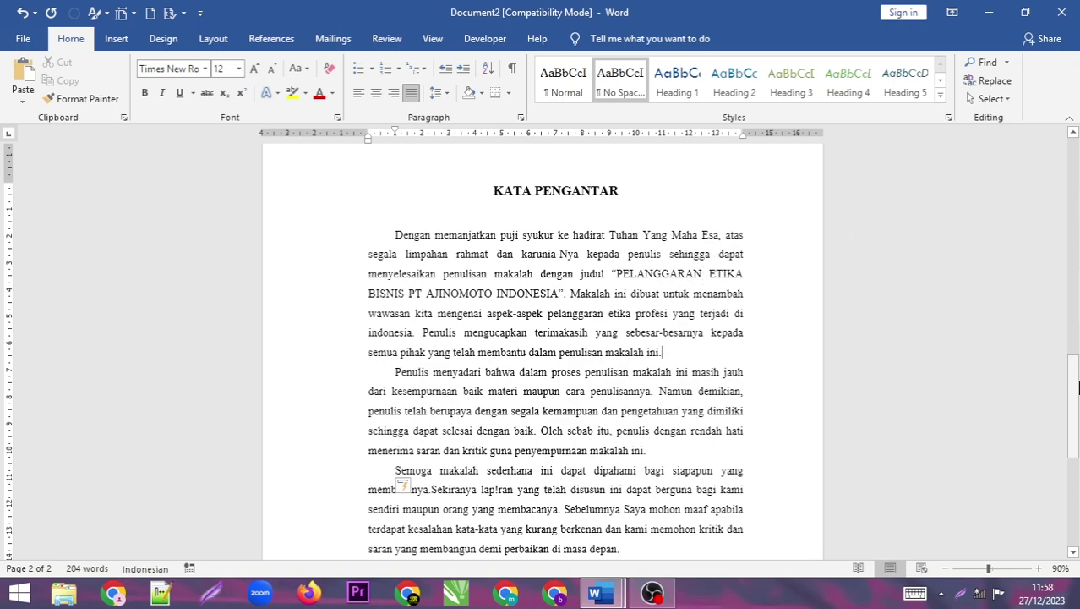
left_click_drag(1073, 362, 1073, 377)
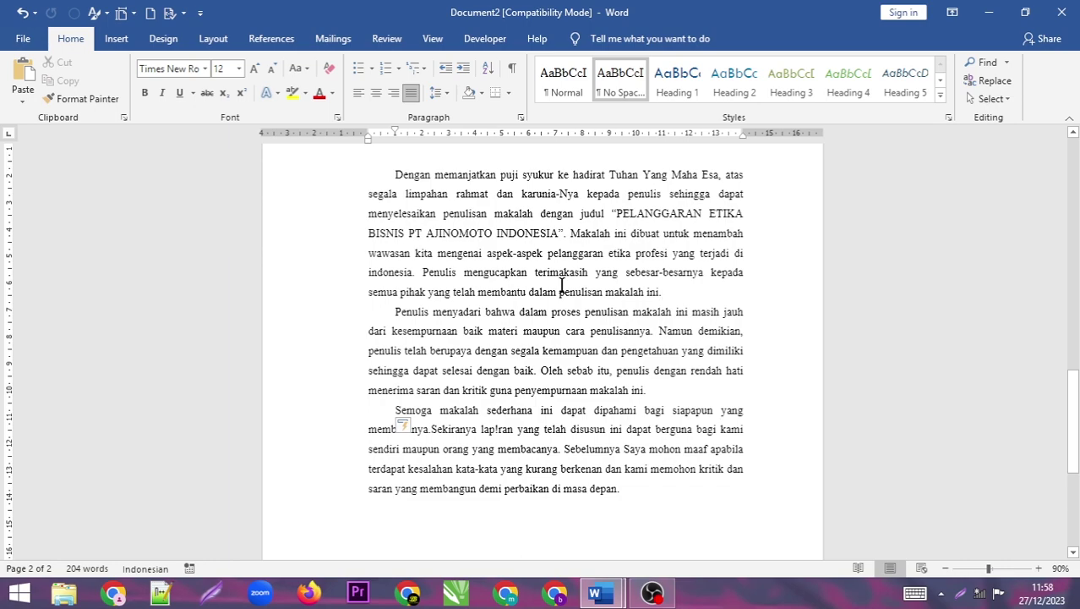
left_click(541, 372)
key("BackSpace")
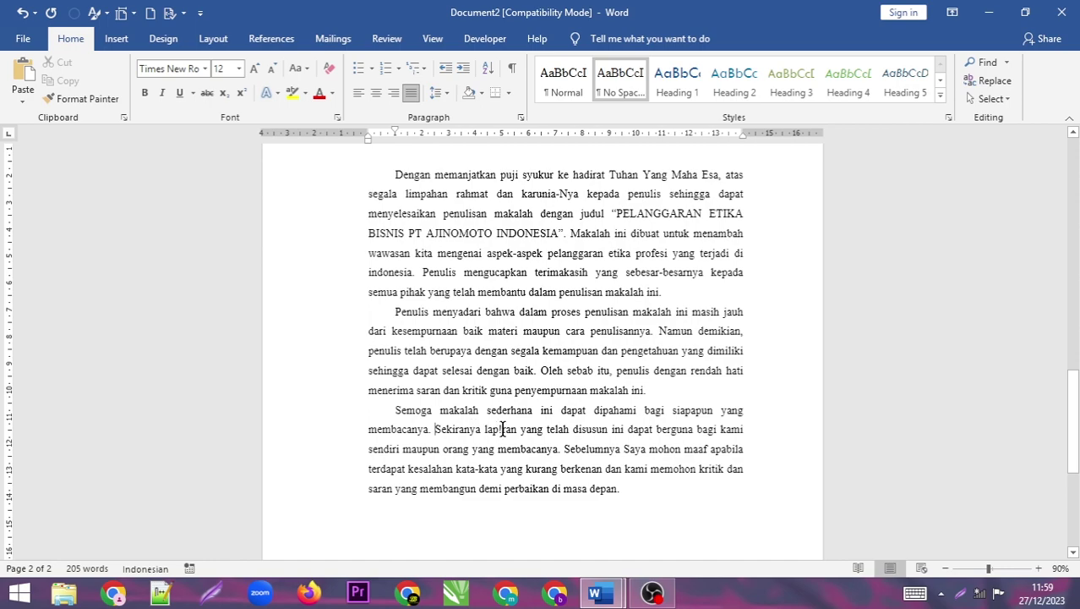
left_click(502, 429)
key("Delete")
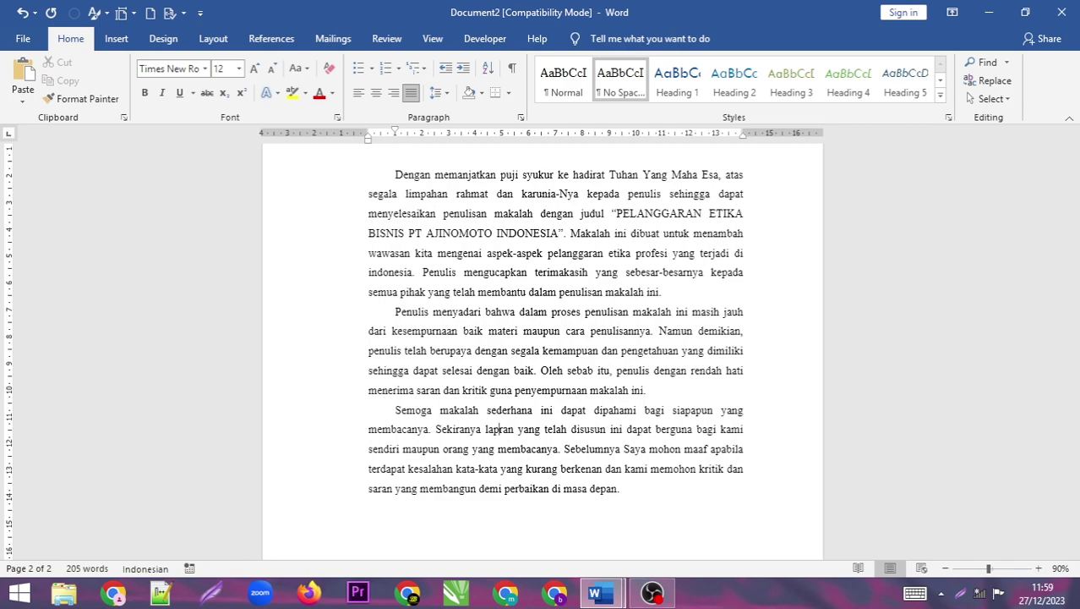
left_click_drag(1072, 398, 1072, 419)
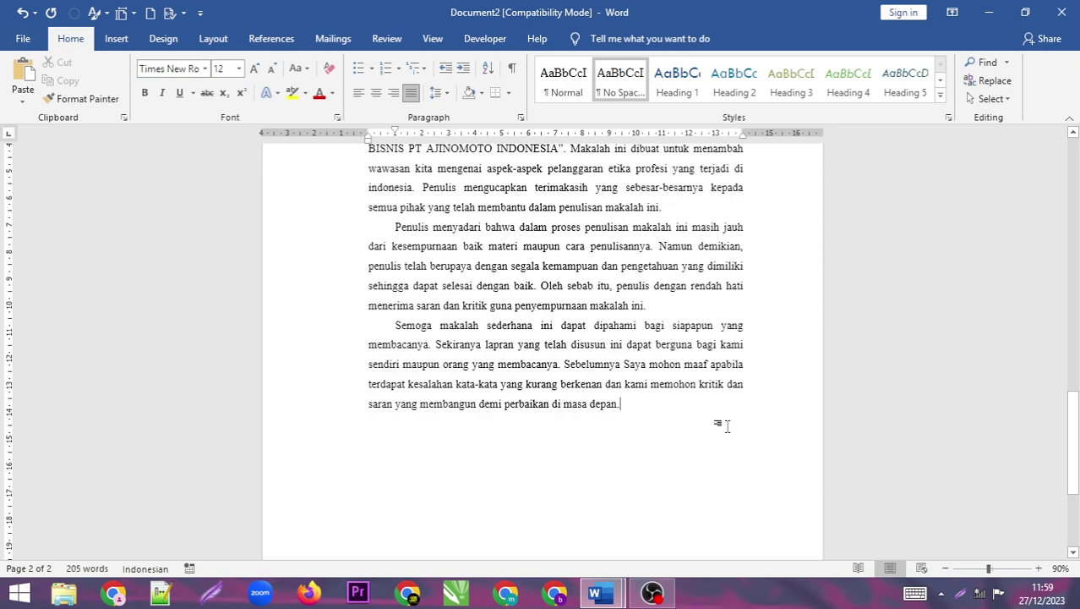
key("Return")
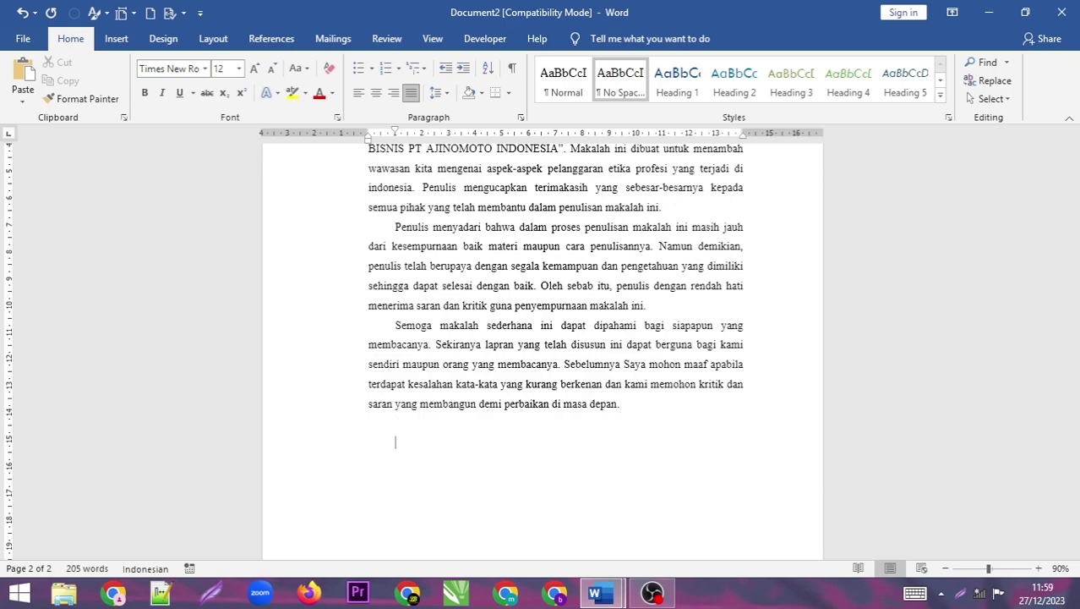
Copy the 'Pangandaran, 10 january 2022' date line from MAKALAH, then return to Document2
mouse_move(596, 592)
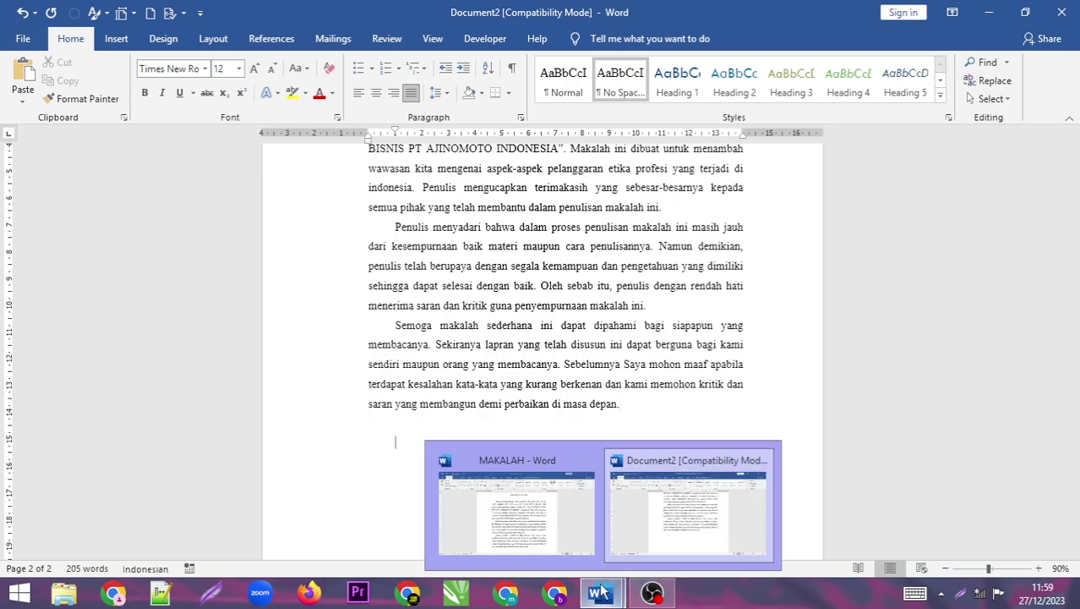
left_click(583, 546)
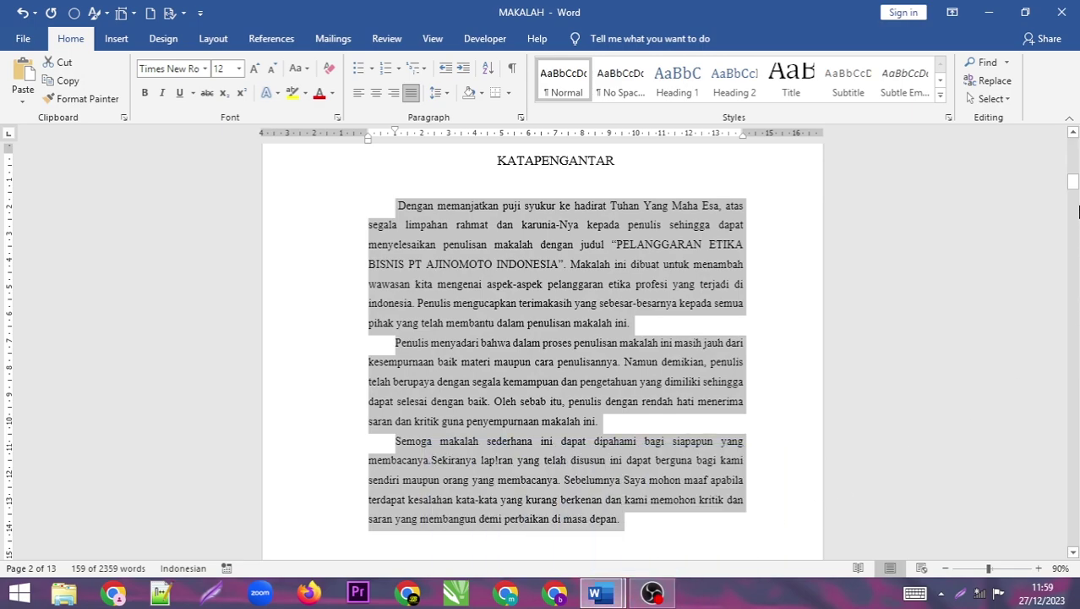
left_click_drag(1073, 179, 1073, 188)
left_click(708, 378)
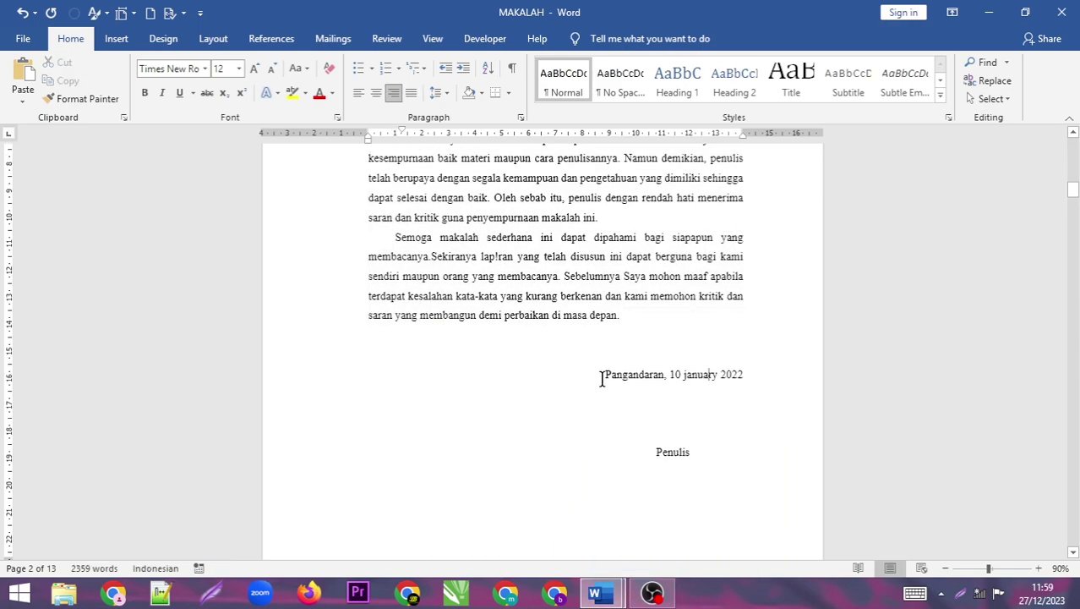
left_click_drag(605, 375, 745, 375)
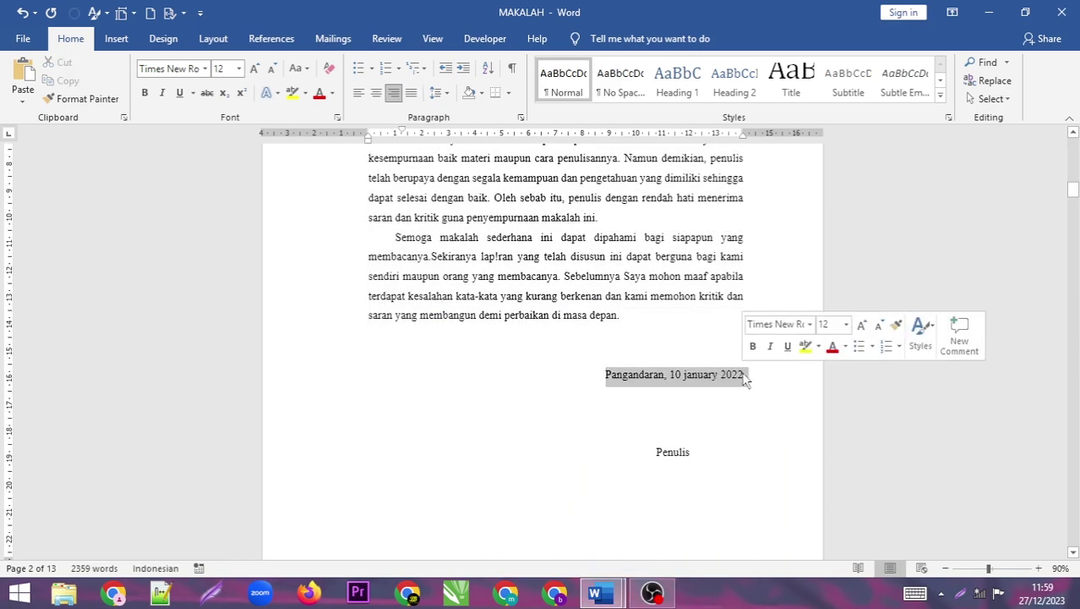
right_click(673, 378)
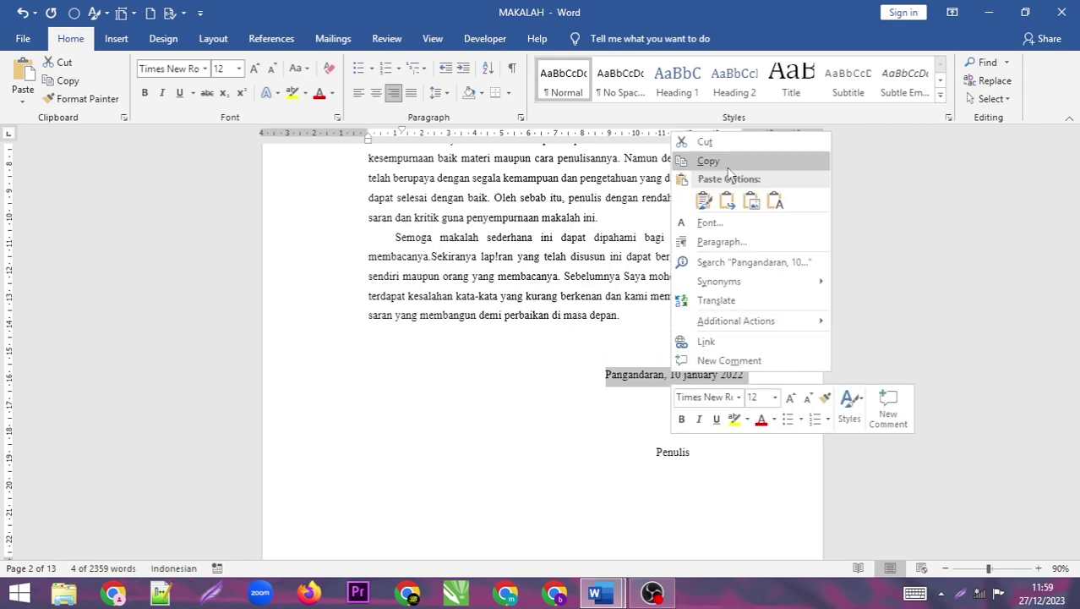
left_click(727, 168)
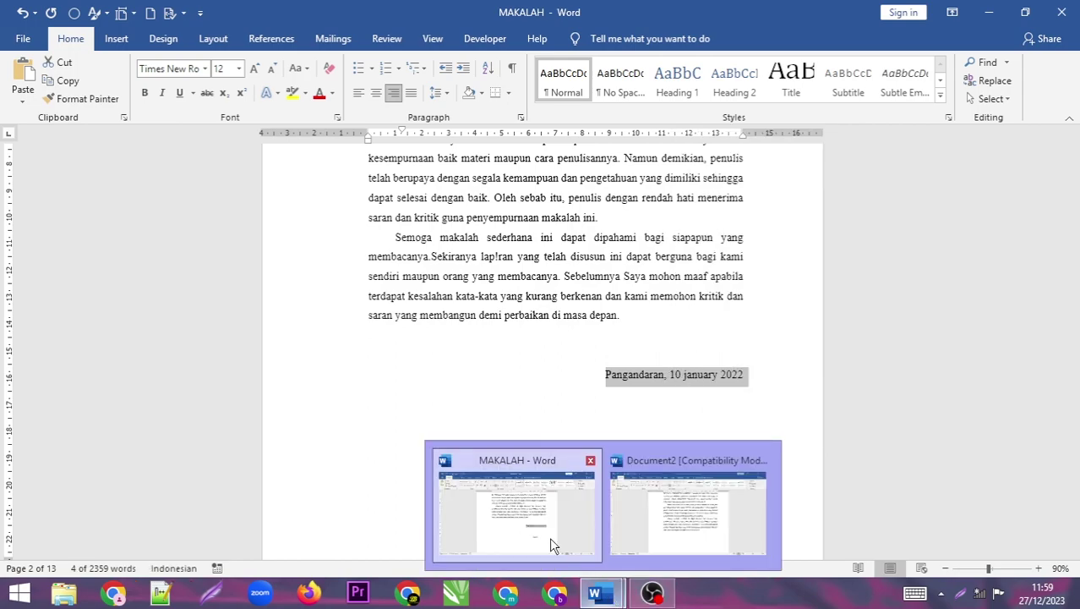
mouse_move(596, 594)
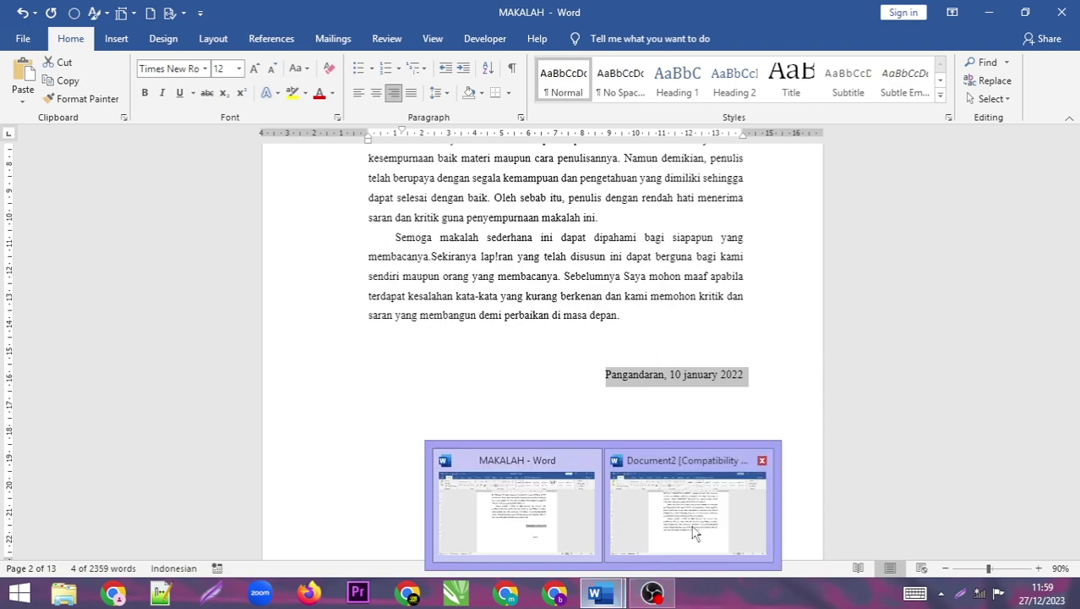
left_click(659, 484)
Paste the date line below the foreword and type 'Penulis' on the line beneath it
key("ctrl+v")
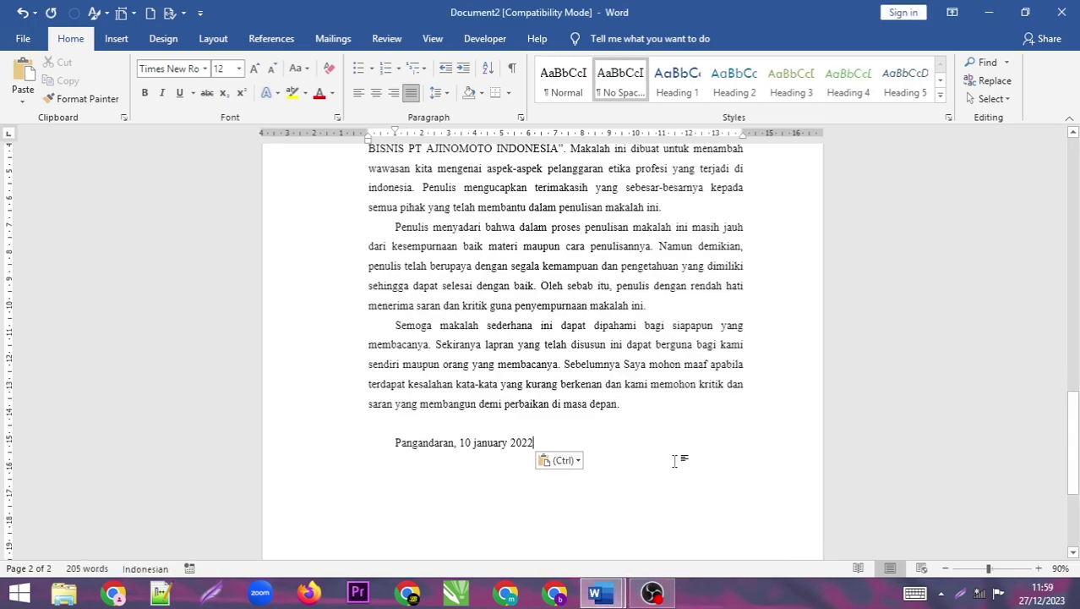
key("Return")
key("Return")
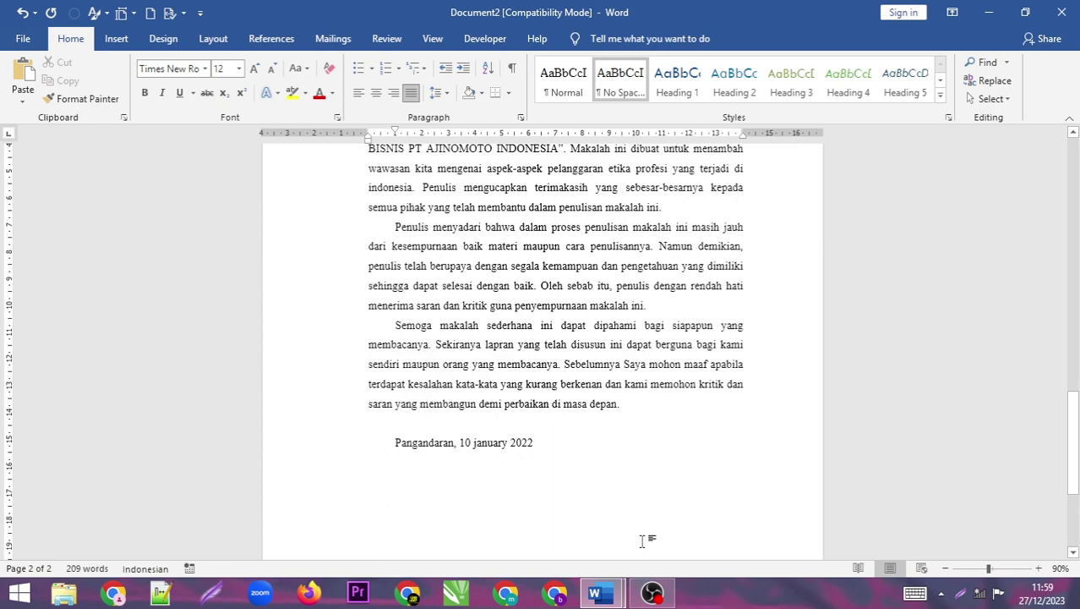
type("Penulis")
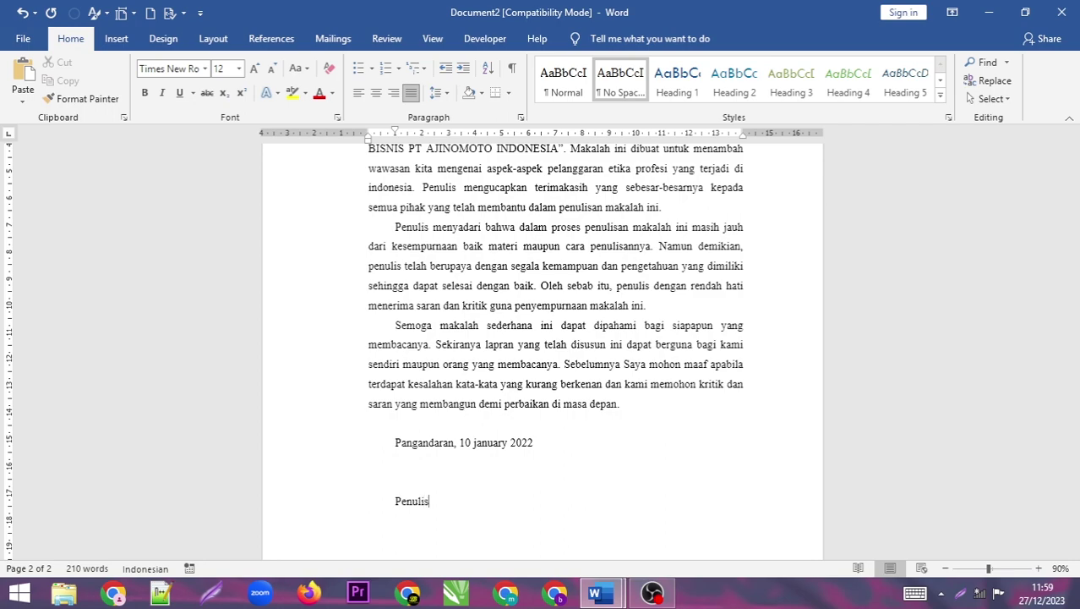
Right-align the date and Penulis lines, with a blank line between them
left_click(487, 442)
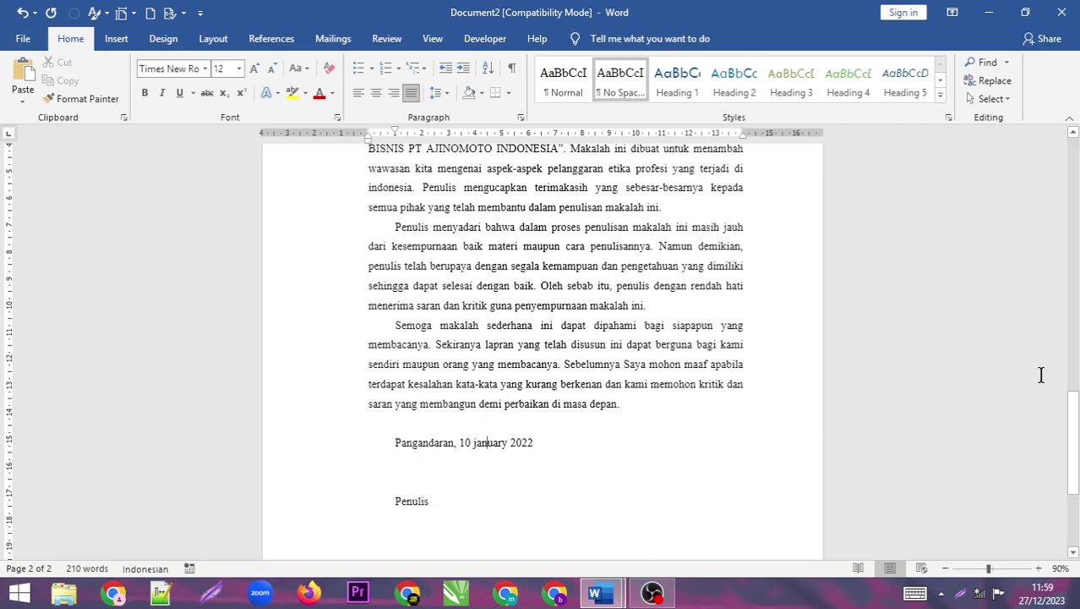
left_click_drag(1073, 402, 1073, 413)
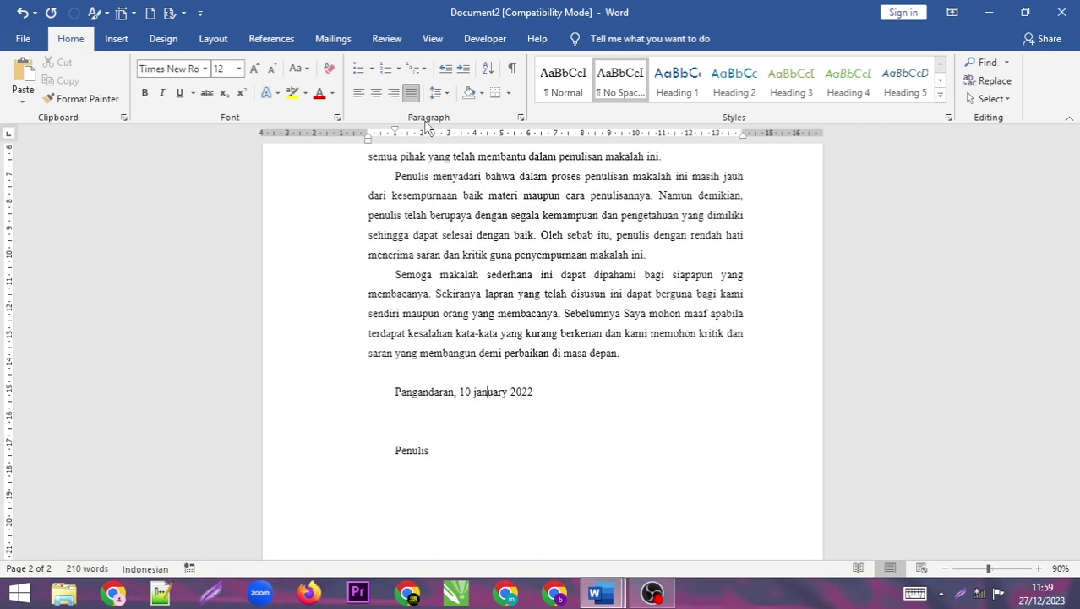
left_click(394, 93)
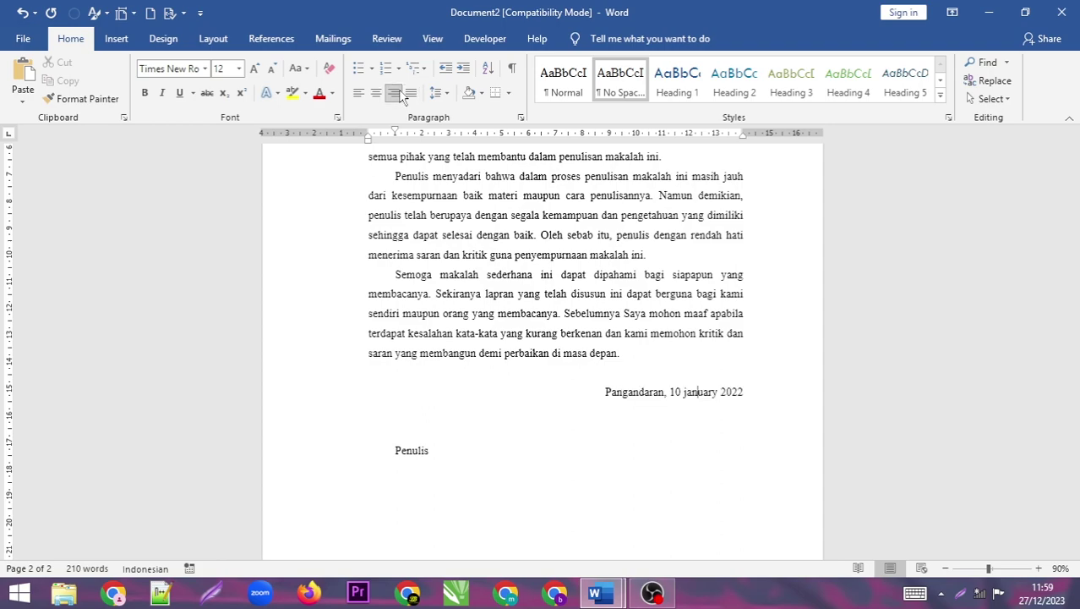
left_click(413, 449)
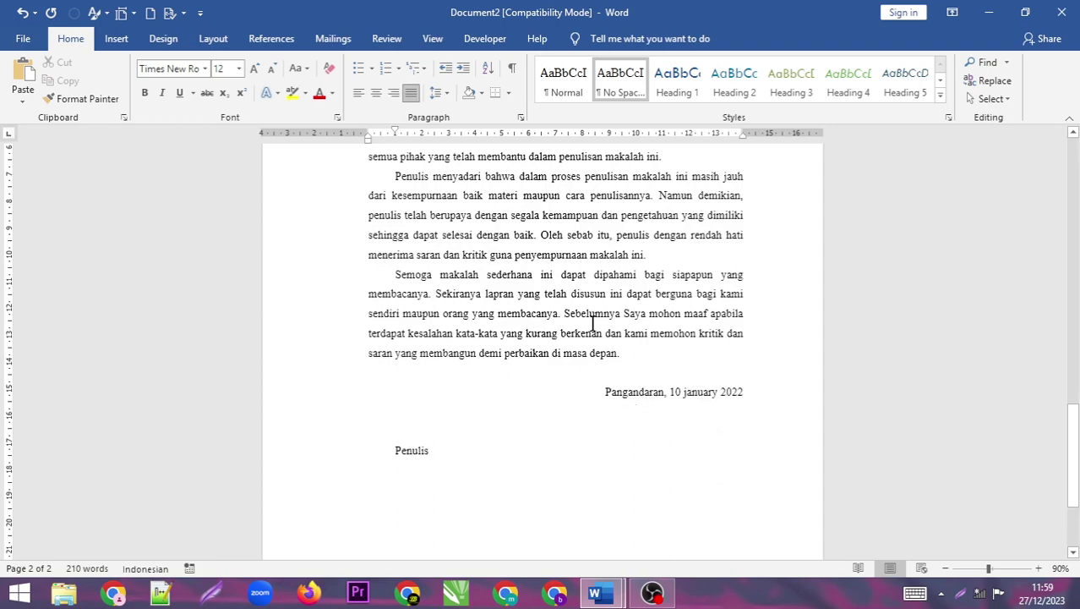
left_click(393, 92)
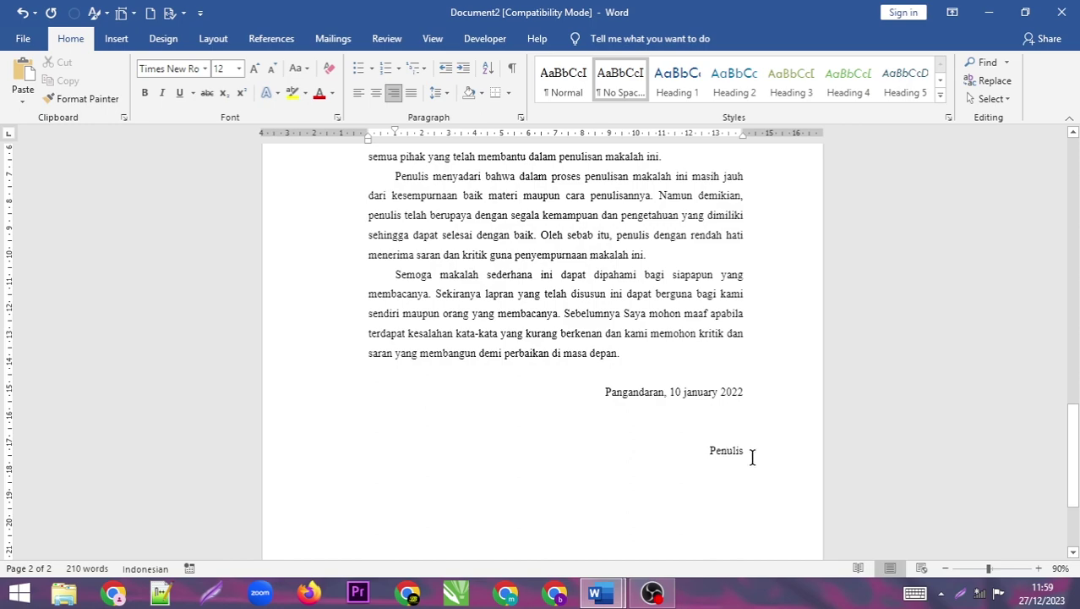
left_click(730, 431)
key("Return")
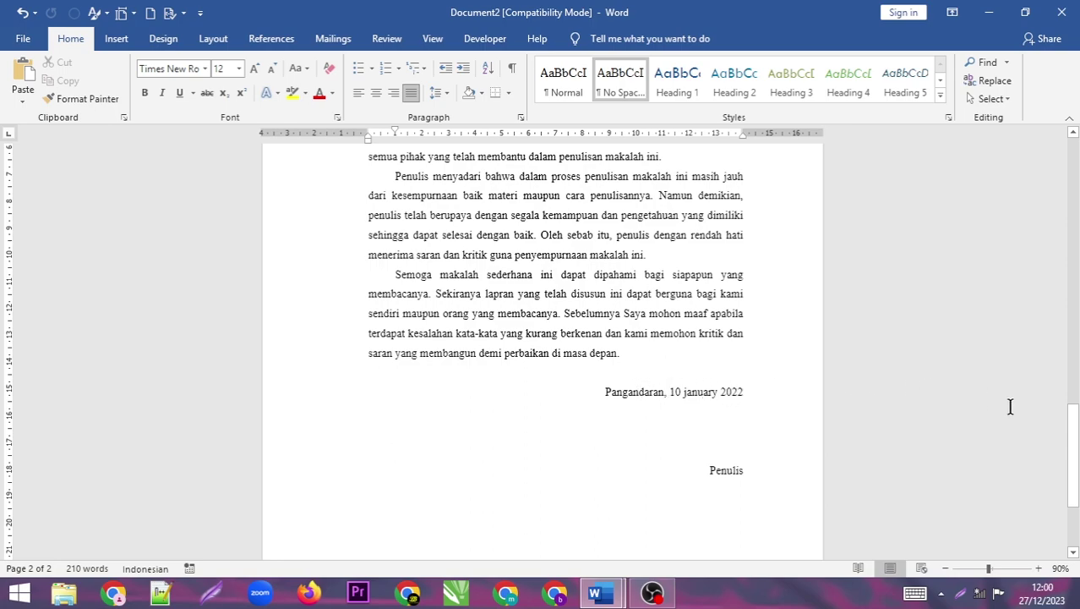
Add a centred empty line below Penulis, then create a new blank document with Ctrl+N
scroll(1010, 407, "down", 1)
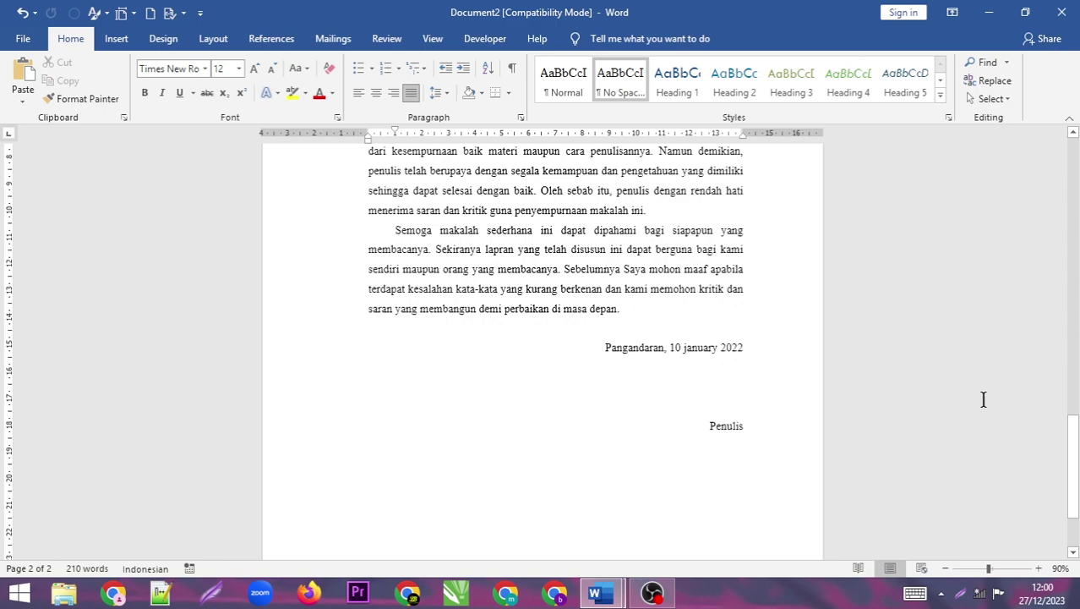
mouse_move(1074, 453)
left_mouse_down()
mouse_move(1076, 402)
mouse_move(1076, 464)
left_mouse_up()
left_click(715, 444)
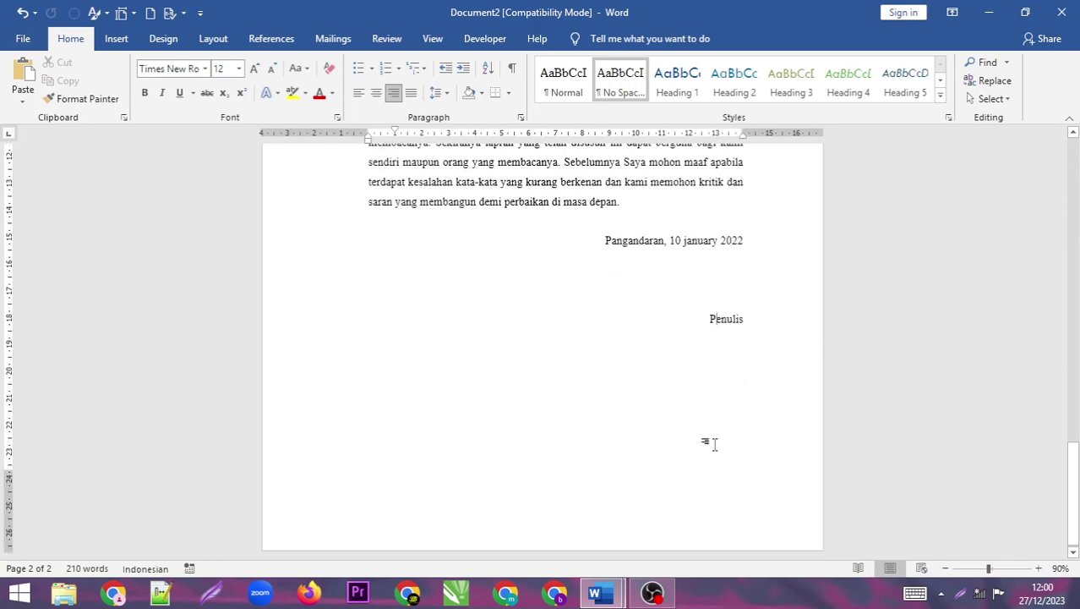
left_click(793, 350)
key("Return")
key("ctrl+e")
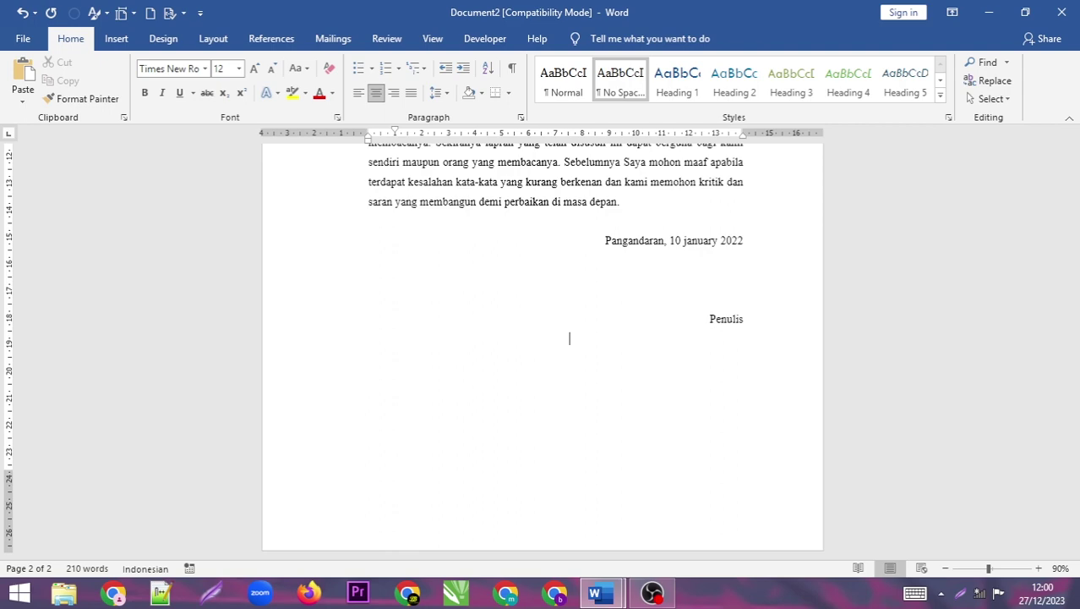
key("ctrl+n")
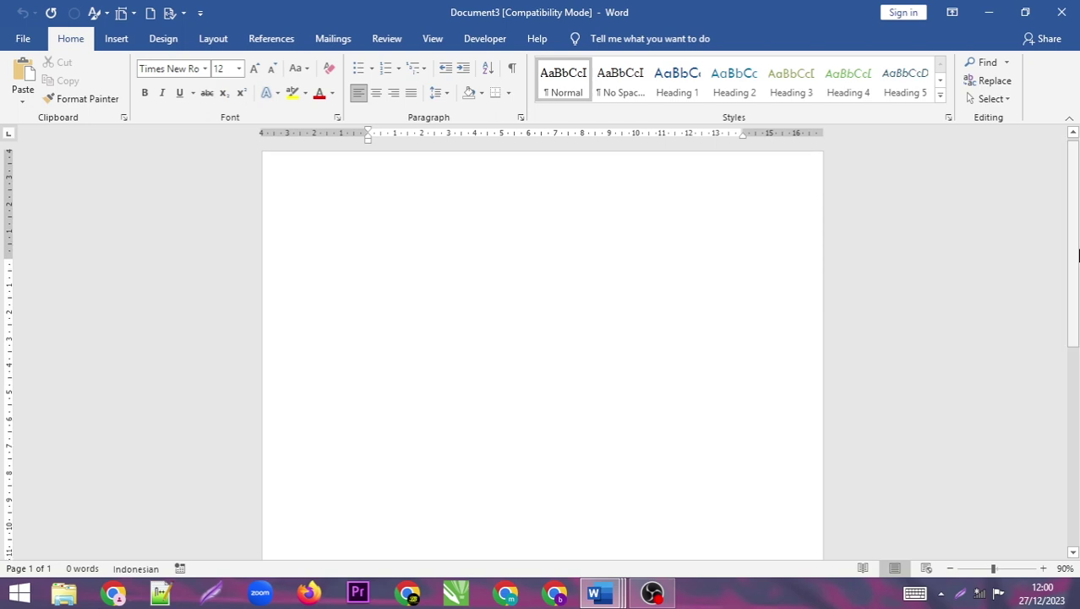
Back in Document2, start a new page and type the heading 'DAFTAR ISI'
mouse_move(601, 593)
left_click(638, 517)
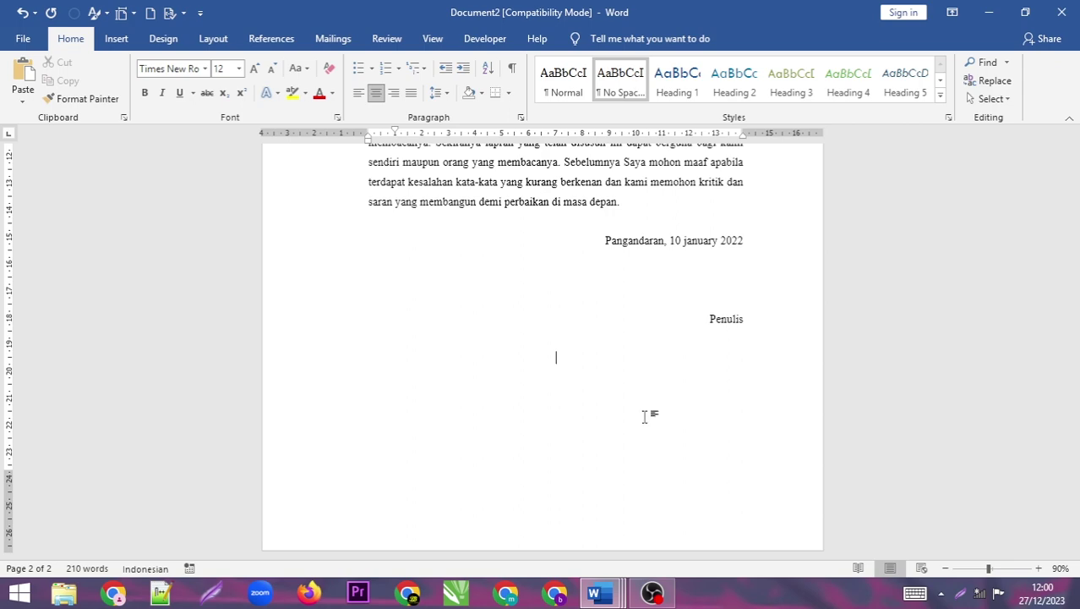
key("ctrl+Return")
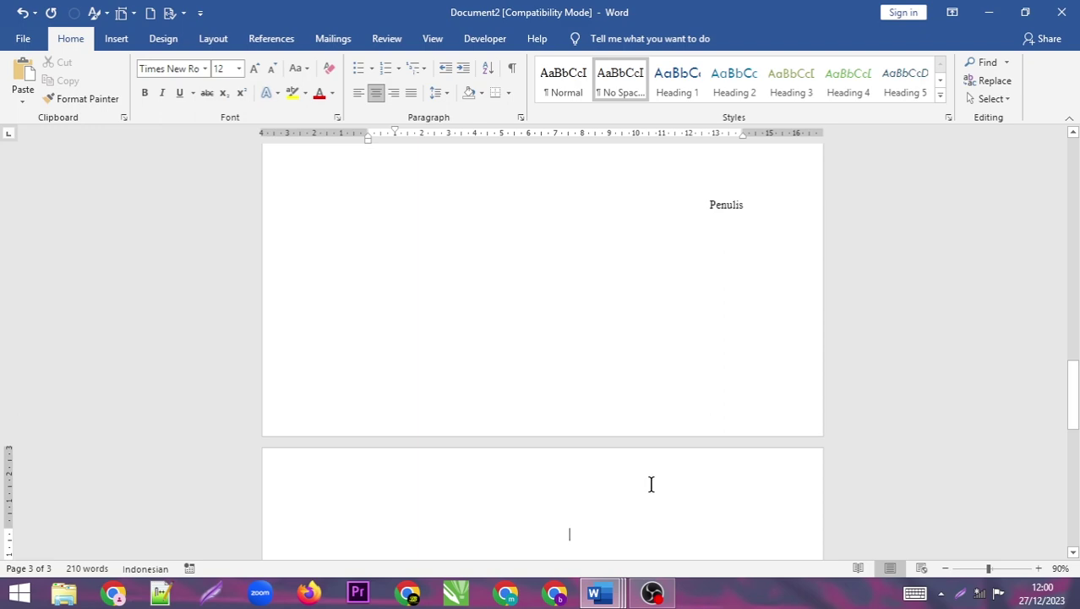
type("D")
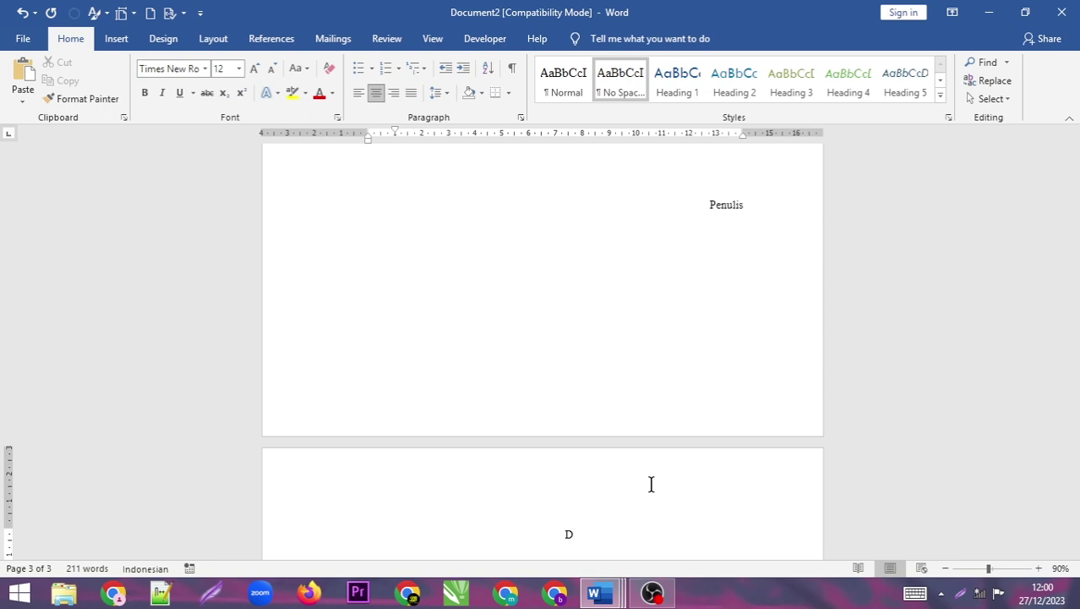
type("AFTAR ")
type("ISI")
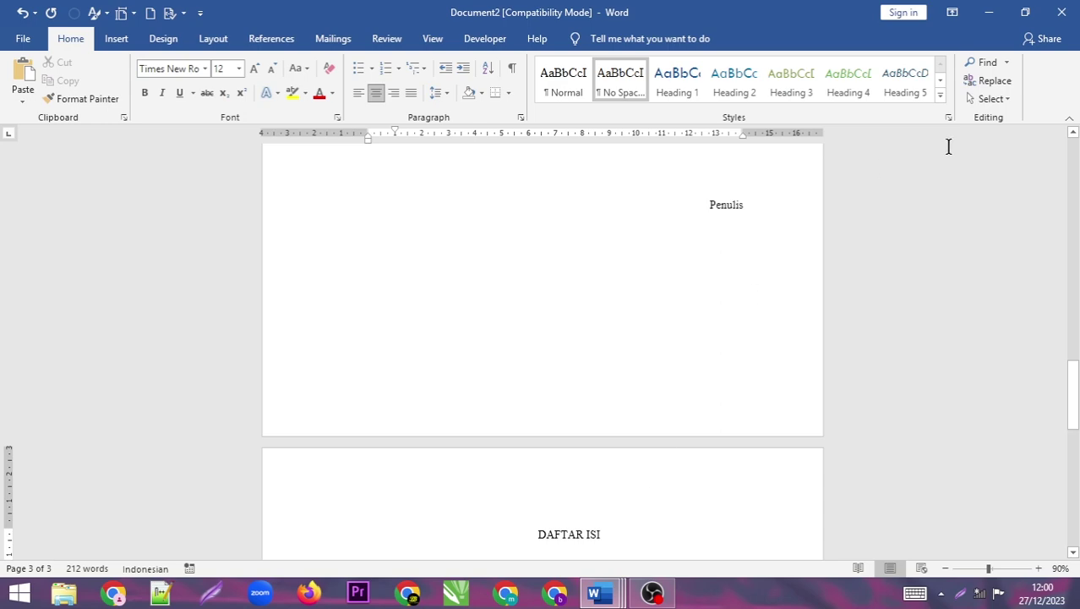
Format the DAFTAR ISI heading as 14 pt bold
left_click_drag(1074, 372, 1074, 398)
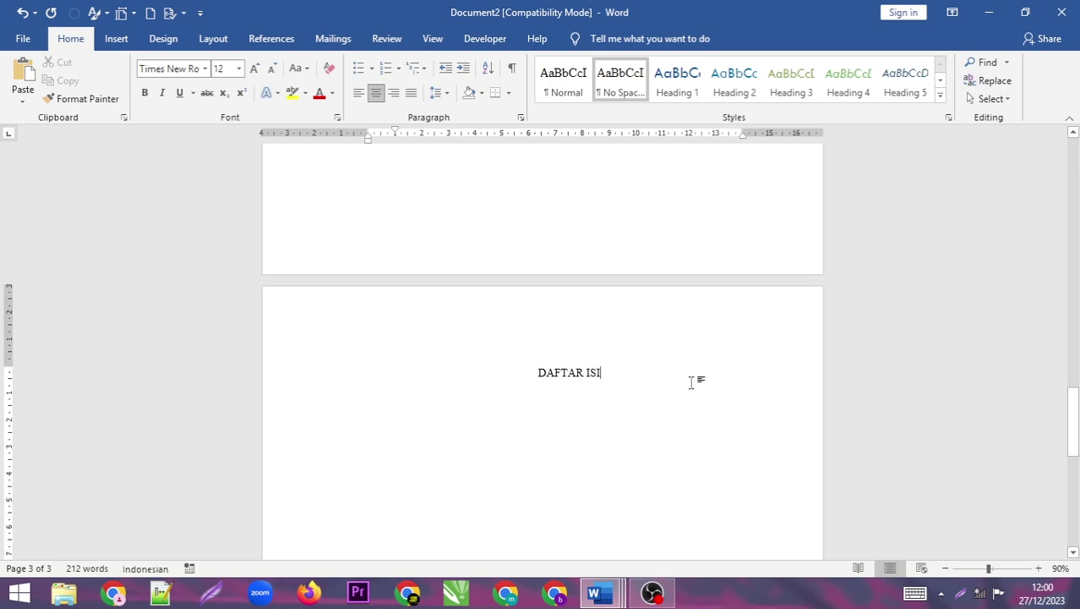
left_click_drag(644, 375, 518, 372)
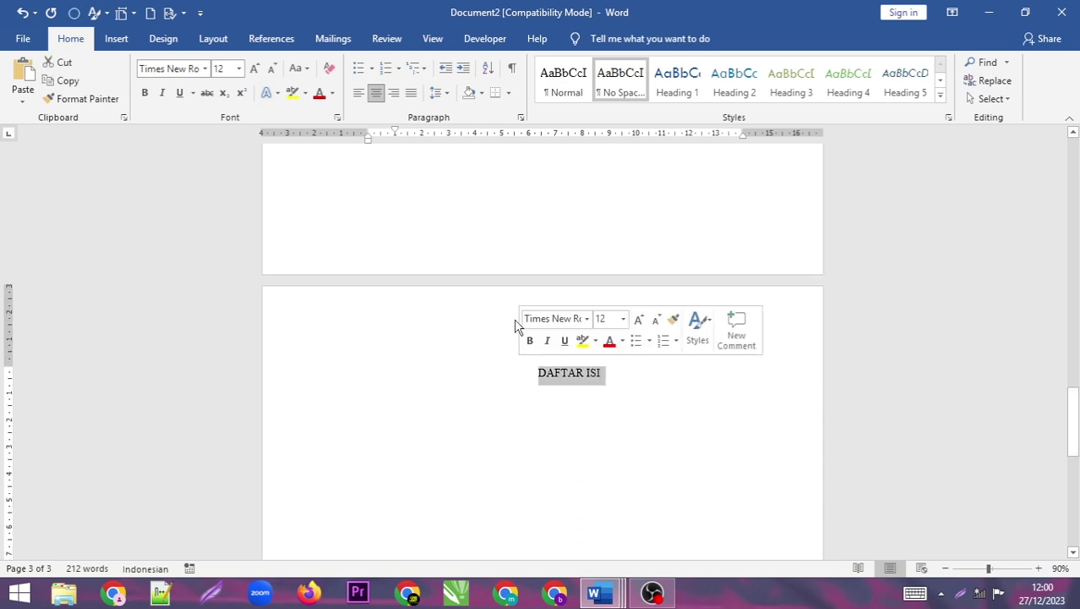
left_click(240, 69)
left_click(221, 173)
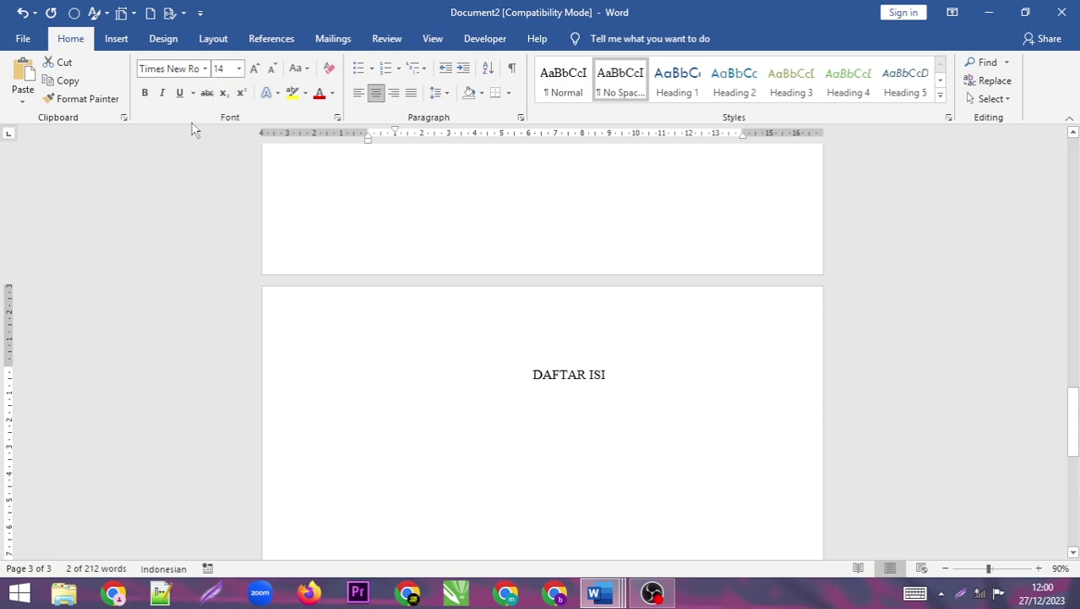
left_click(144, 93)
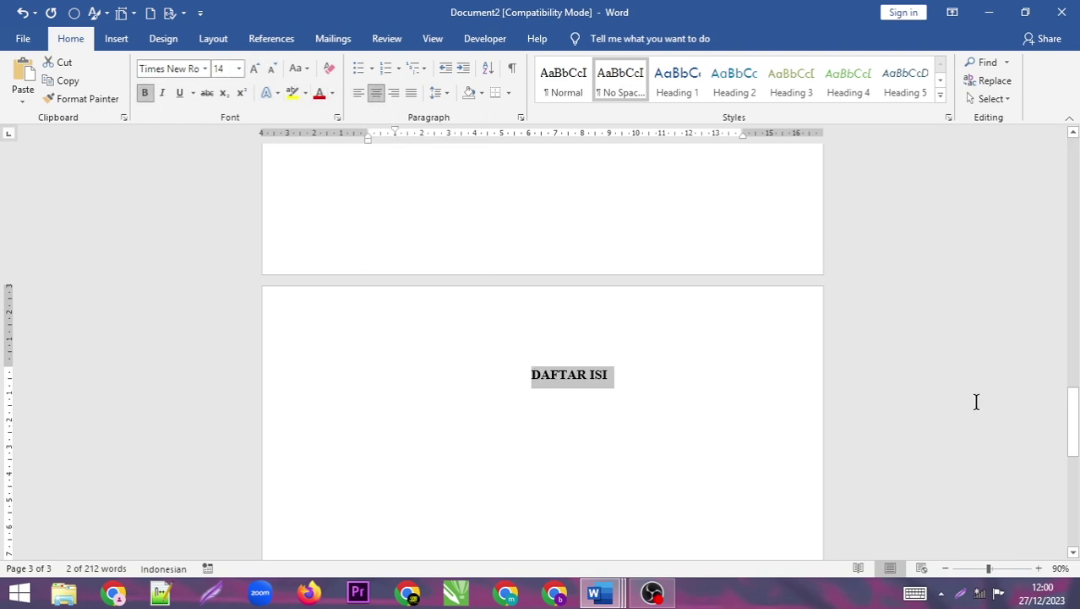
Start an empty line below the DAFTAR ISI heading
left_click(656, 414)
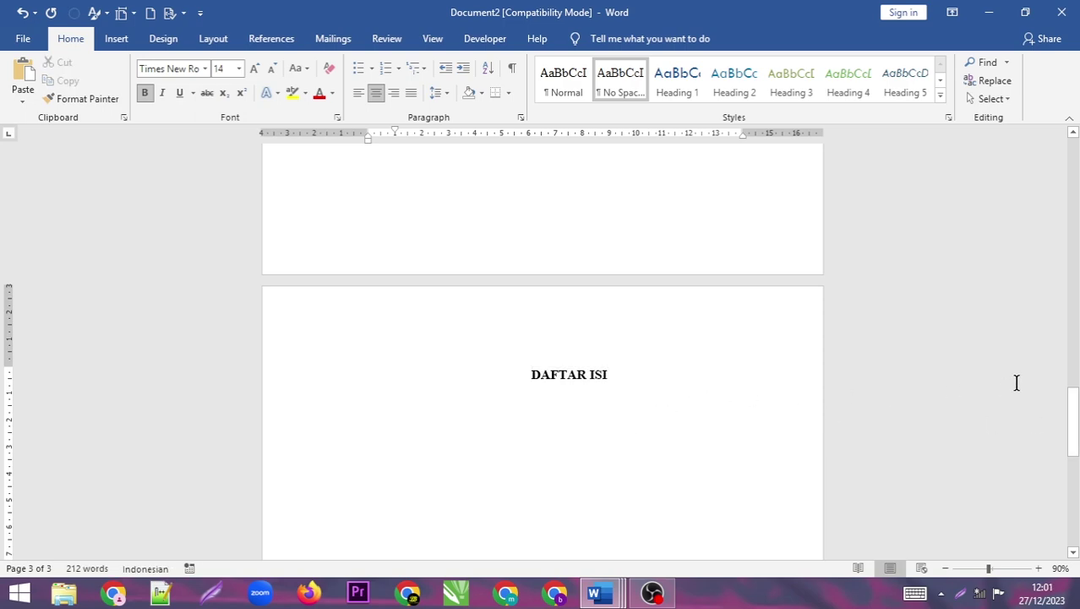
key("Return")
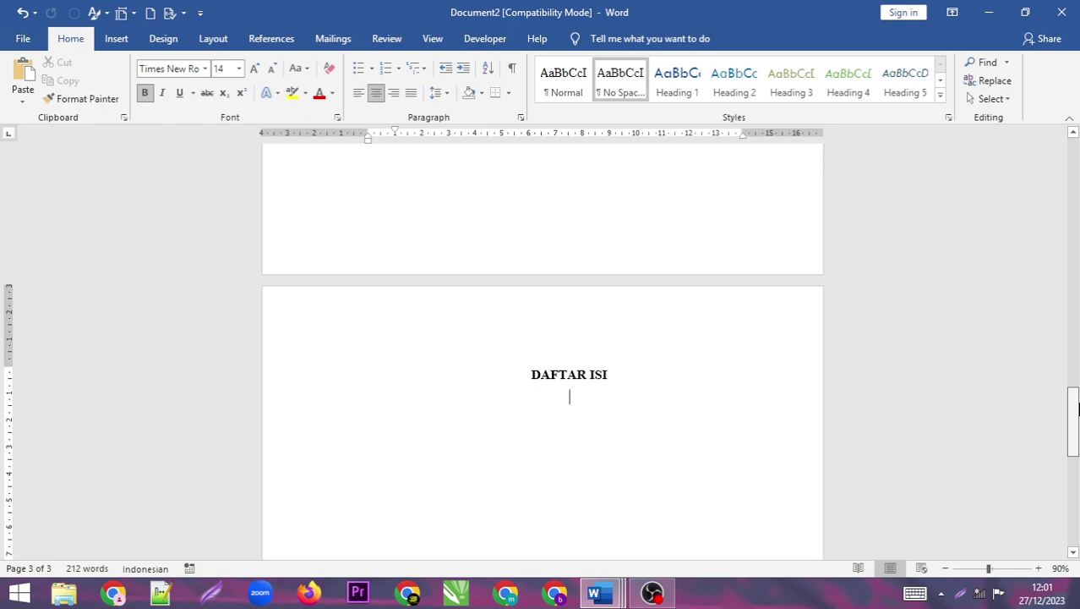
left_click_drag(1073, 410, 1074, 422)
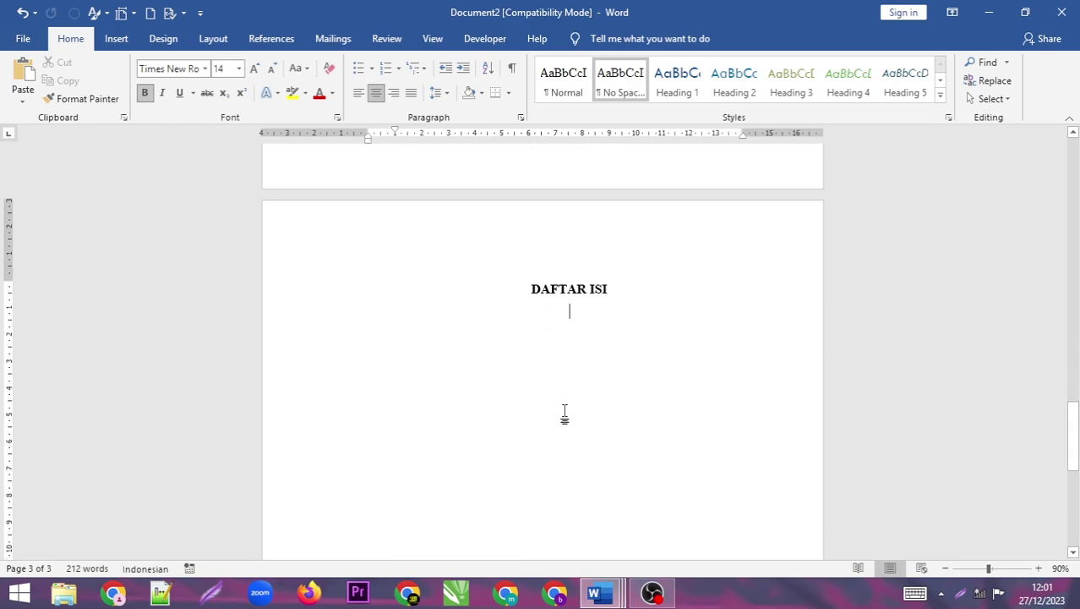
mouse_move(596, 592)
left_click(448, 518)
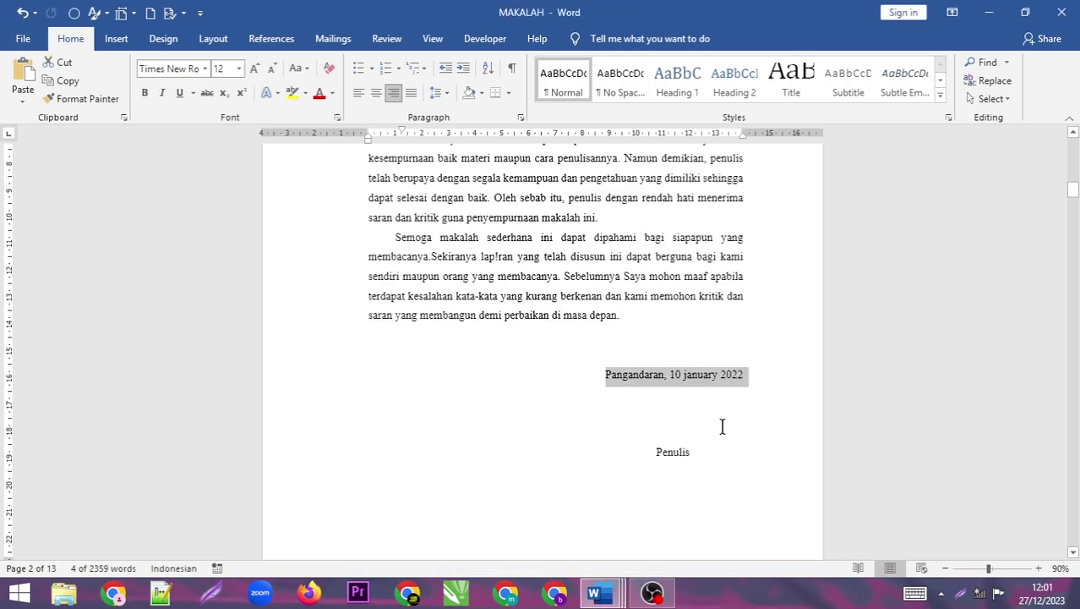
left_click_drag(1075, 197, 1074, 213)
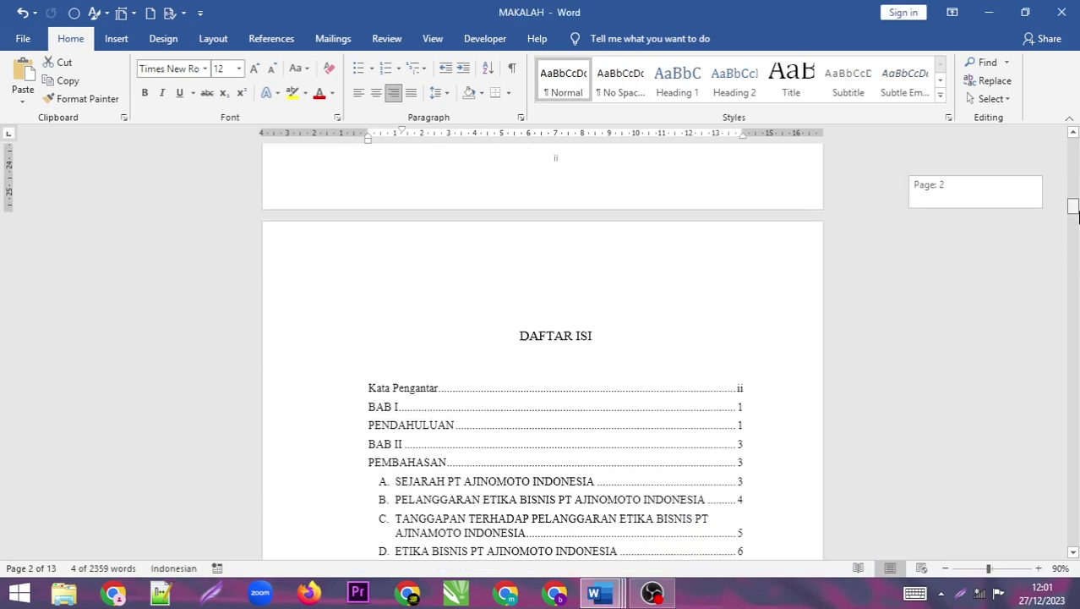
left_click(555, 214)
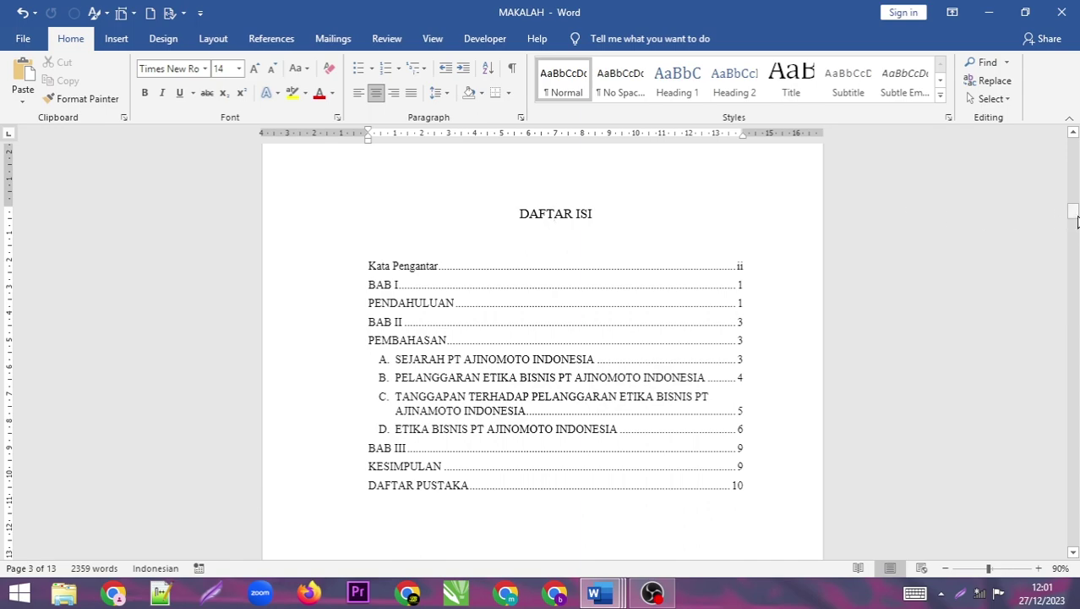
left_click_drag(1075, 222, 1075, 225)
left_click(503, 252)
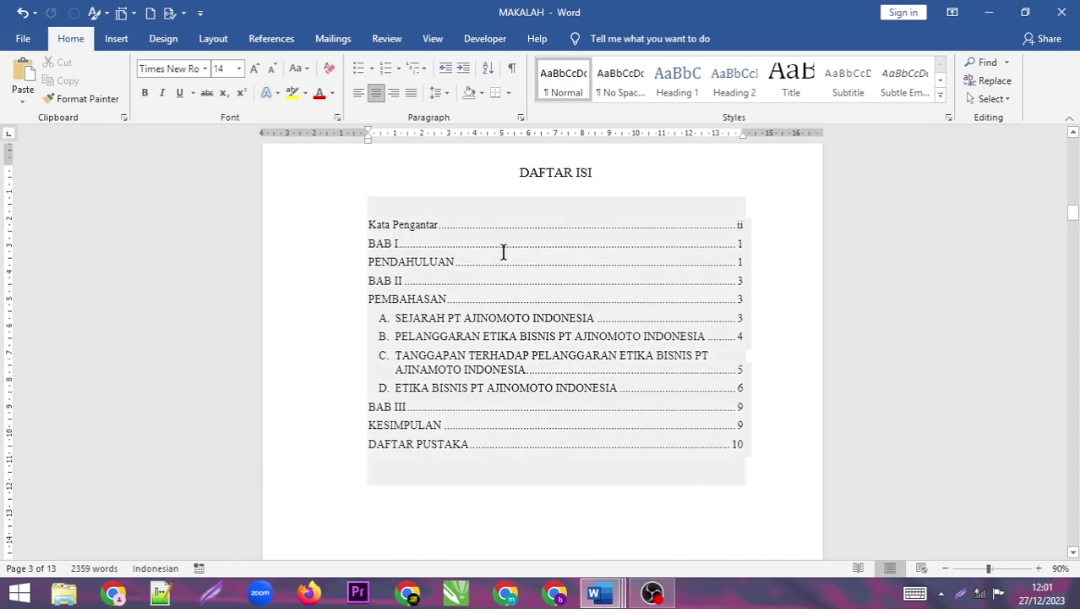
left_click(924, 207)
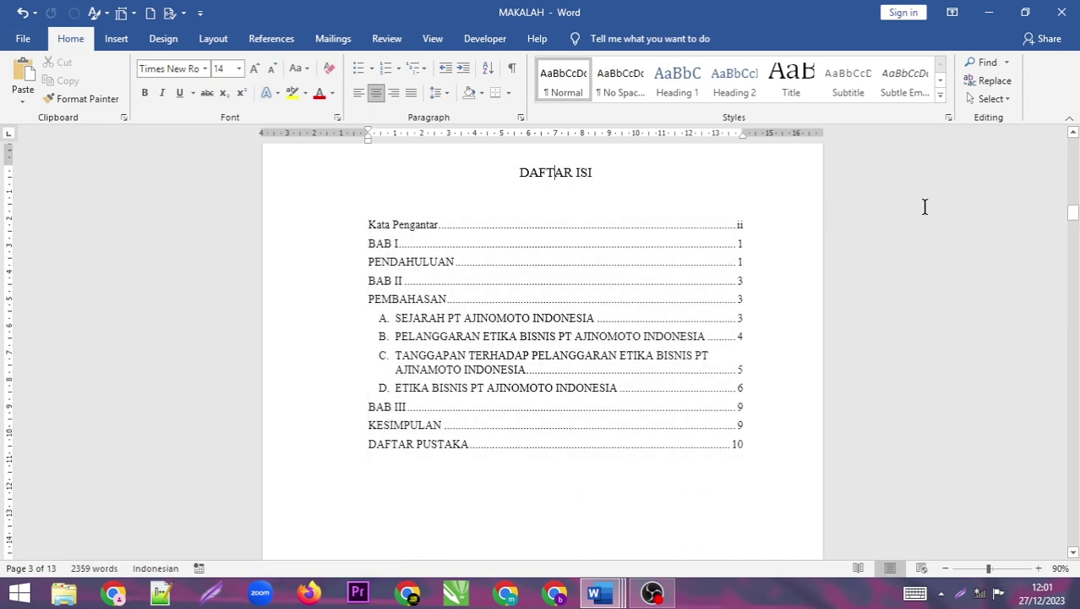
left_click_drag(1073, 217, 1073, 222)
left_click(511, 204)
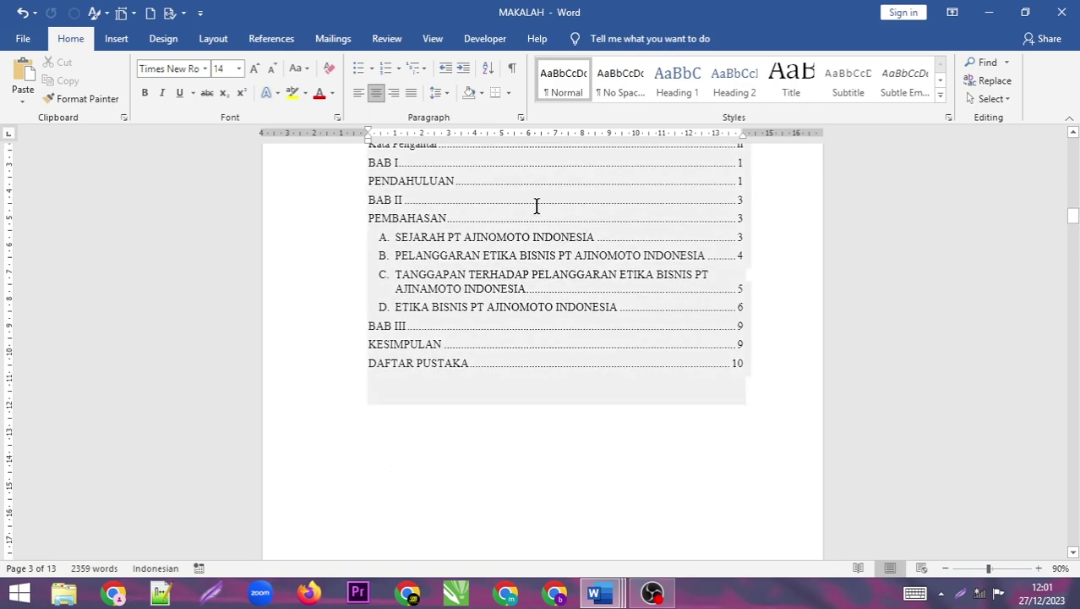
left_click(786, 218)
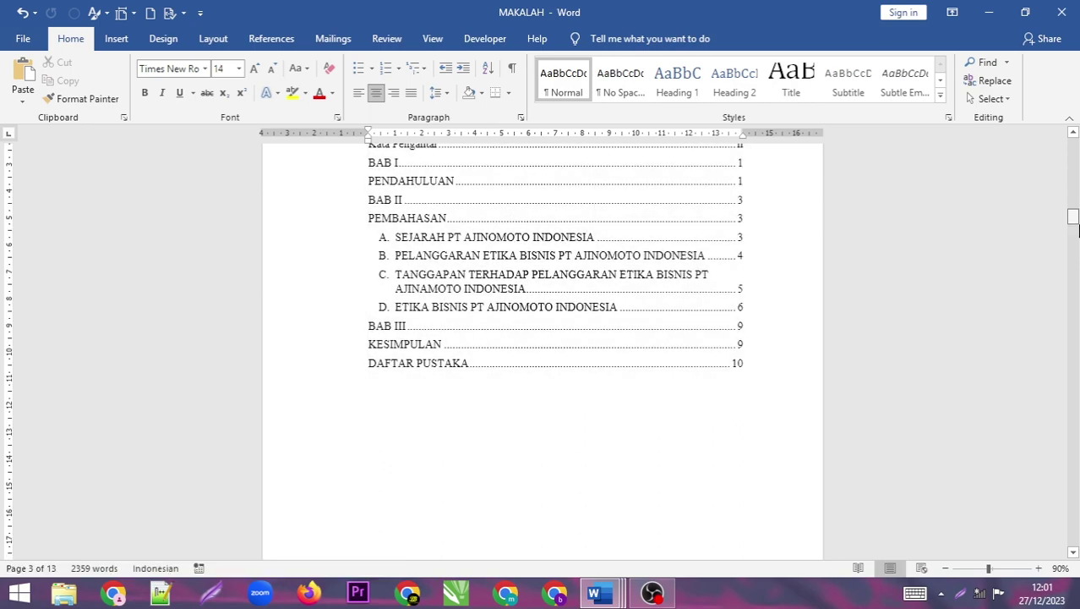
left_click_drag(1075, 221, 1074, 247)
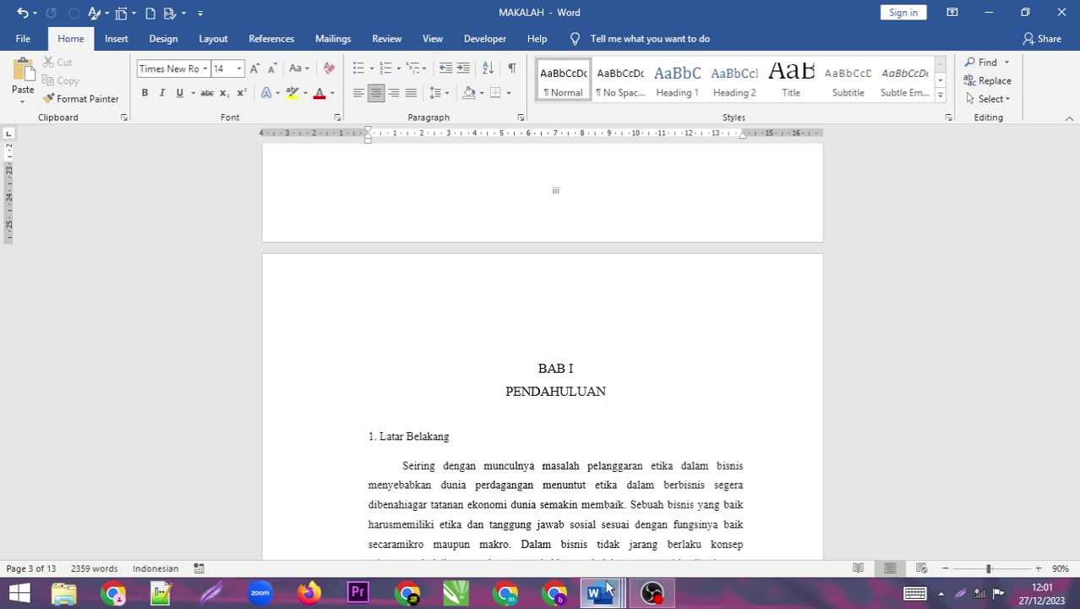
mouse_move(607, 584)
left_click(627, 536)
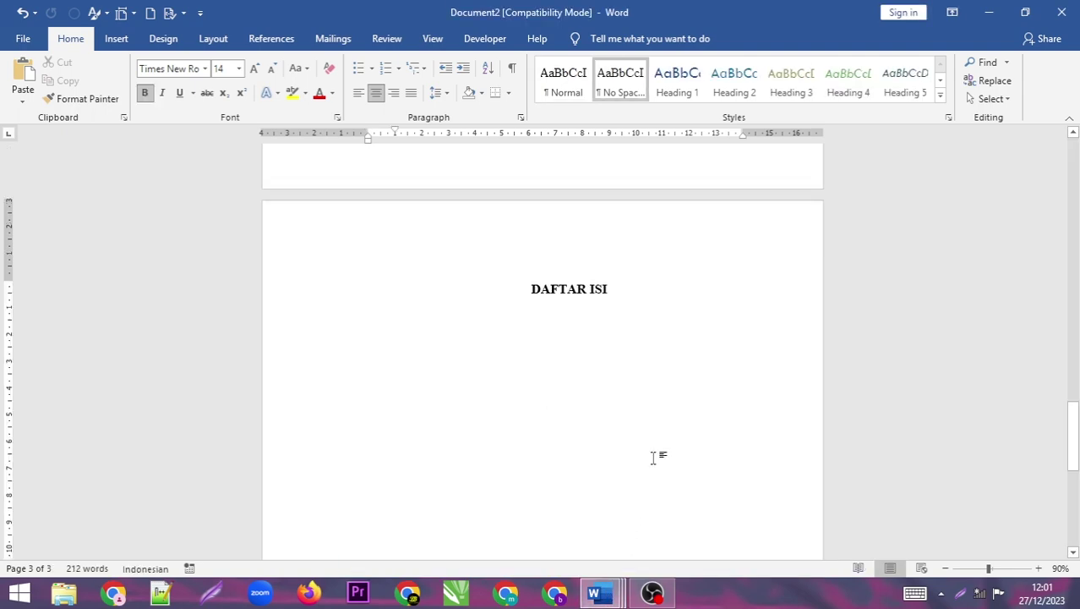
Add a blank fourth page after the DAFTAR ISI page
key("ctrl+z")
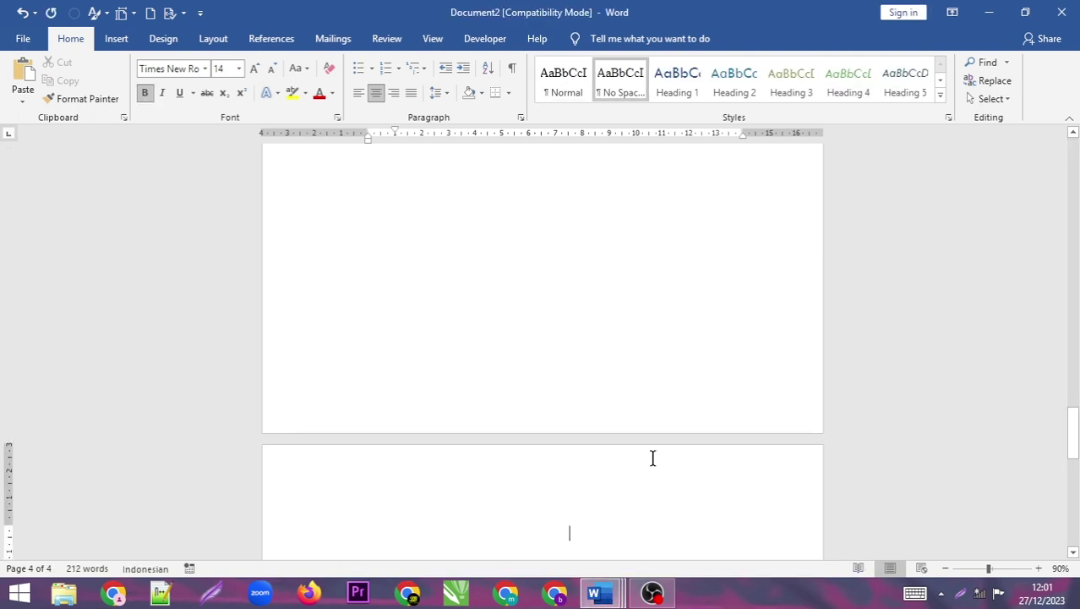
mouse_move(1074, 431)
left_mouse_down()
mouse_move(1073, 360)
mouse_move(1074, 446)
left_mouse_up()
left_click(671, 597)
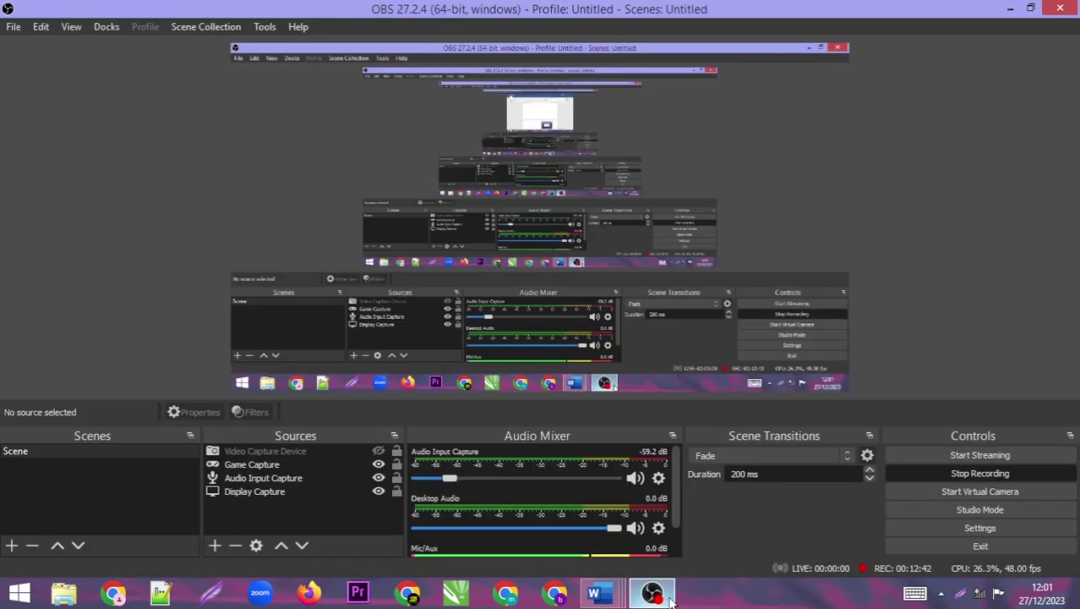
left_click(670, 597)
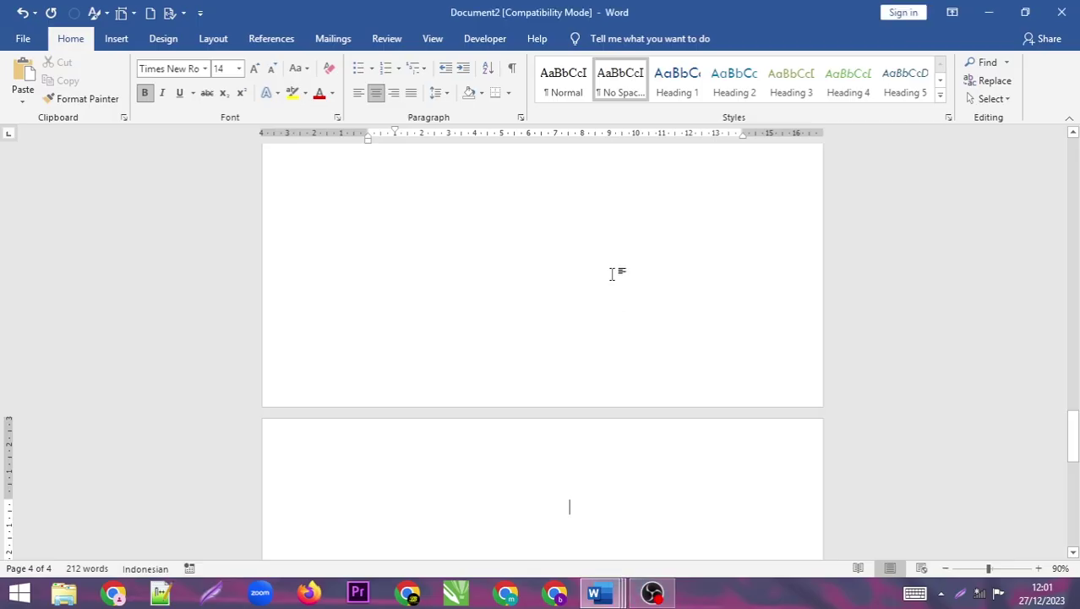
left_click_drag(1078, 416, 1074, 139)
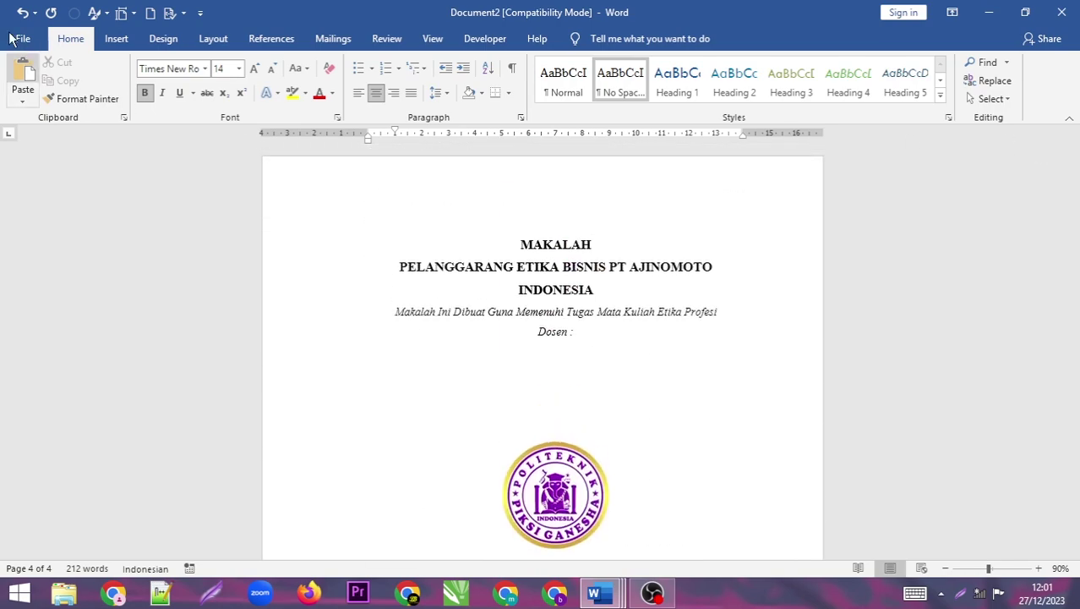
left_click(34, 40)
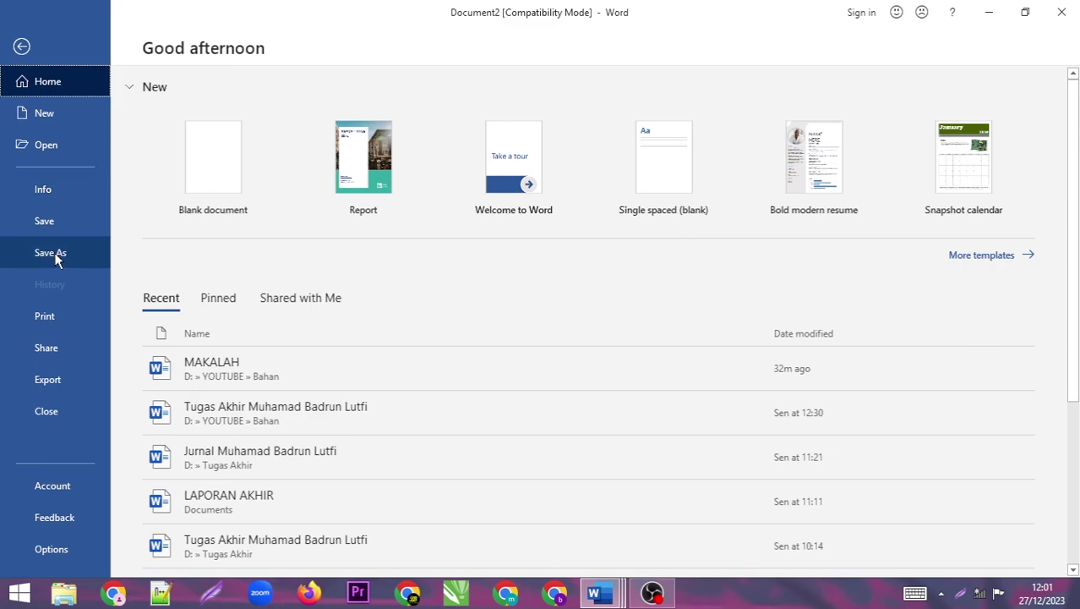
left_click(68, 318)
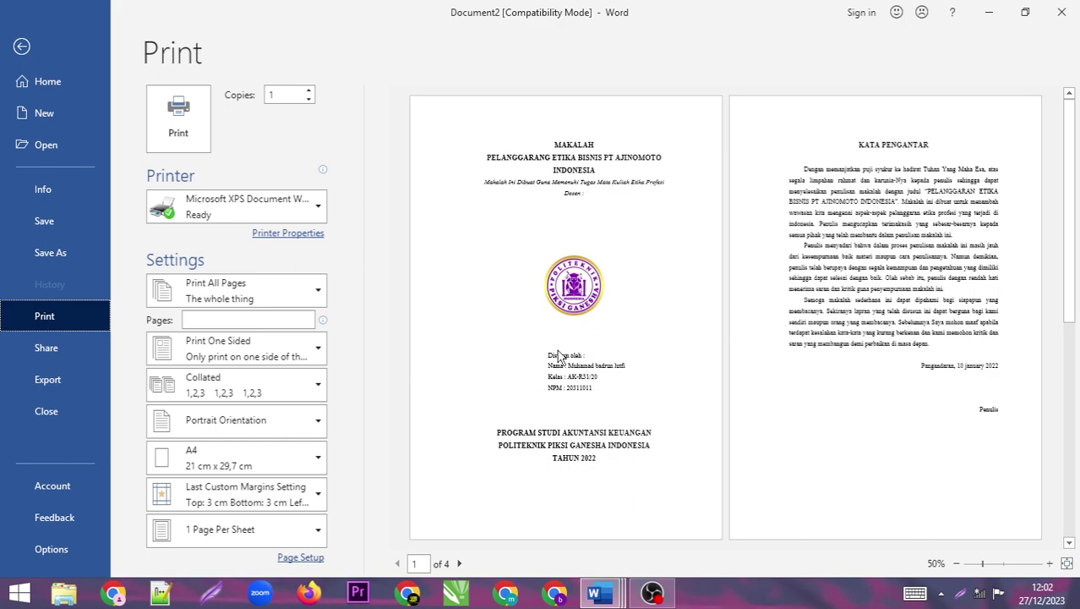
left_click(25, 45)
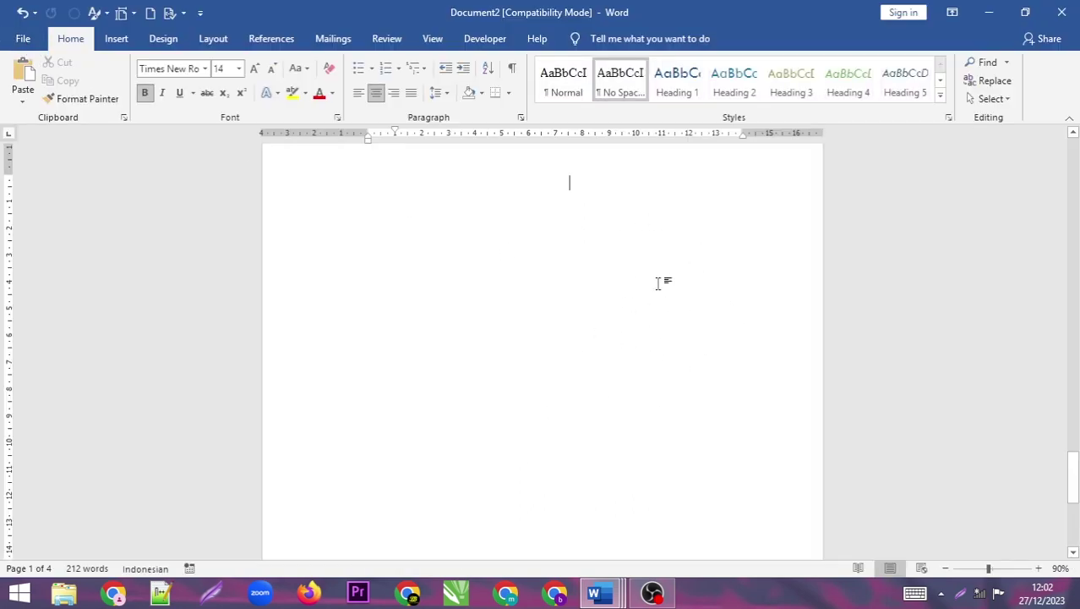
Bring up the MAKALAH paper at its table of contents, Kata Pengantar through DAFTAR PUSTAKA
mouse_move(1074, 474)
left_mouse_down()
mouse_move(1078, 397)
mouse_move(1075, 416)
left_mouse_up()
mouse_move(605, 589)
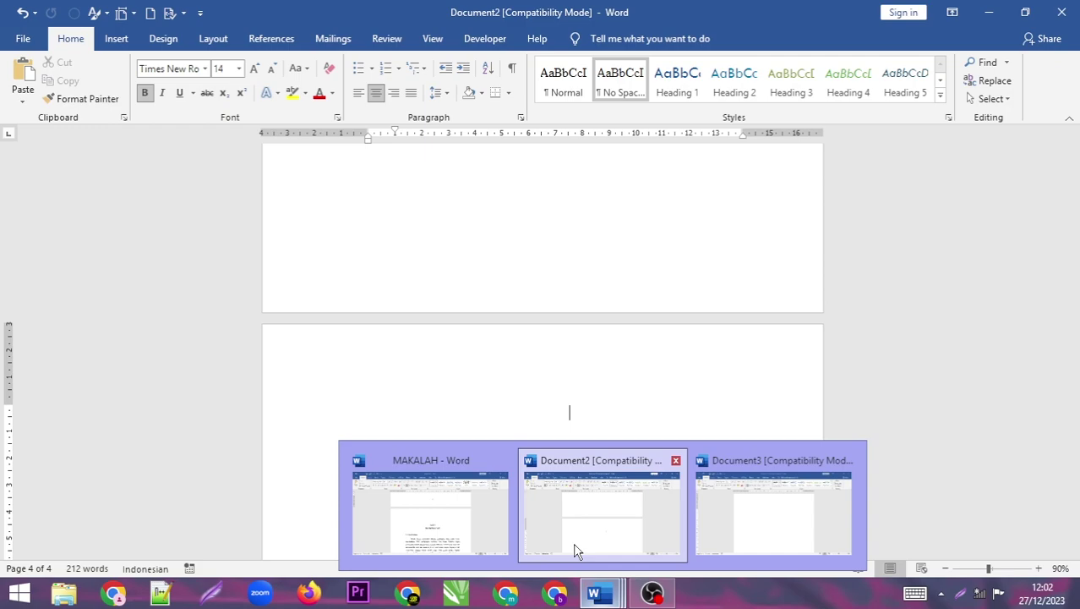
left_click(448, 516)
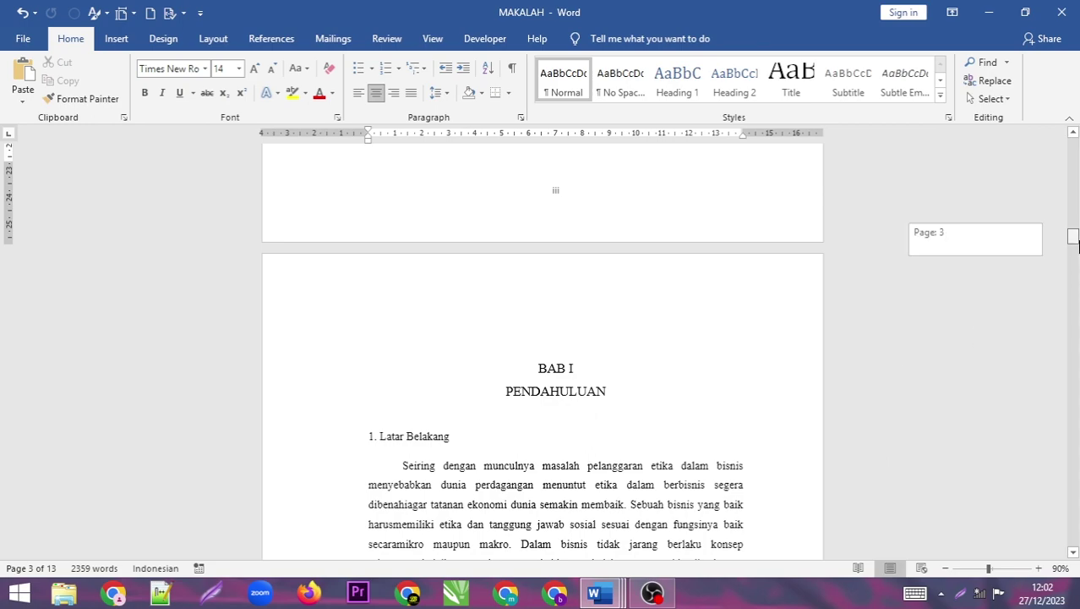
left_click_drag(1075, 241, 1075, 249)
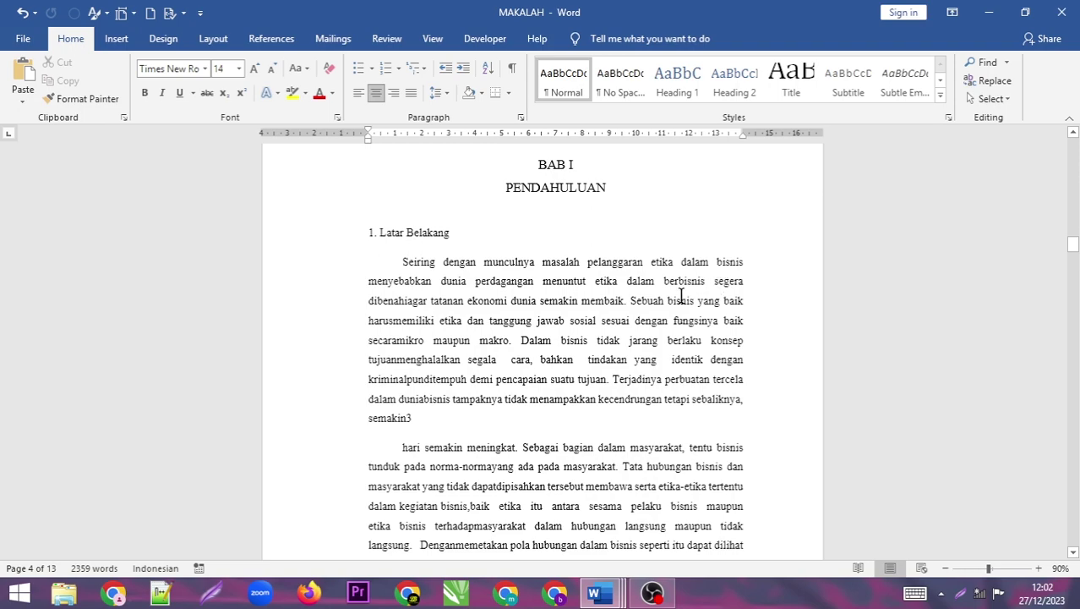
left_click_drag(1074, 249, 1073, 215)
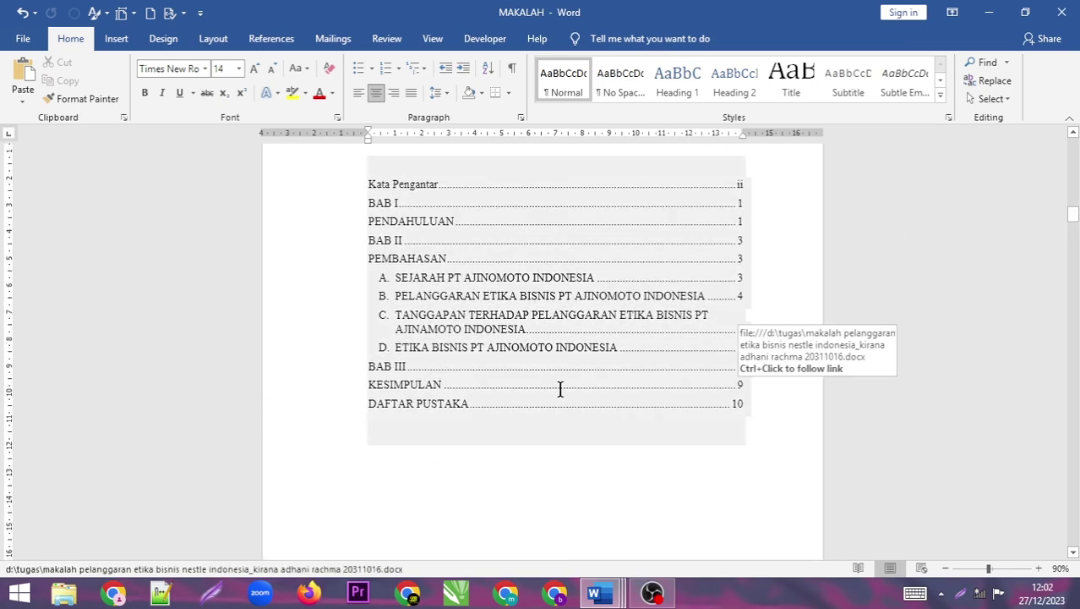